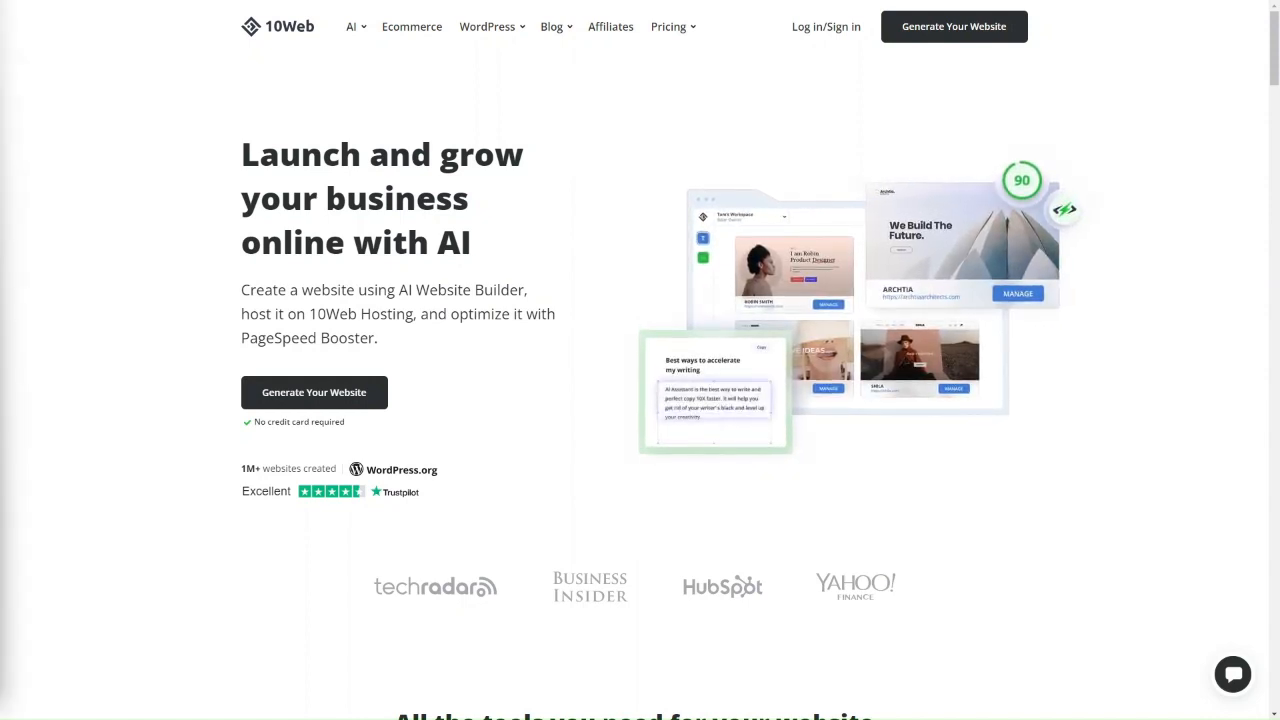
Show the Pricing dropdown with its Platform and PageSpeed Booster options on the 10Web homepage.
{"action": "mouse_move", "coordinate": [670, 30]}
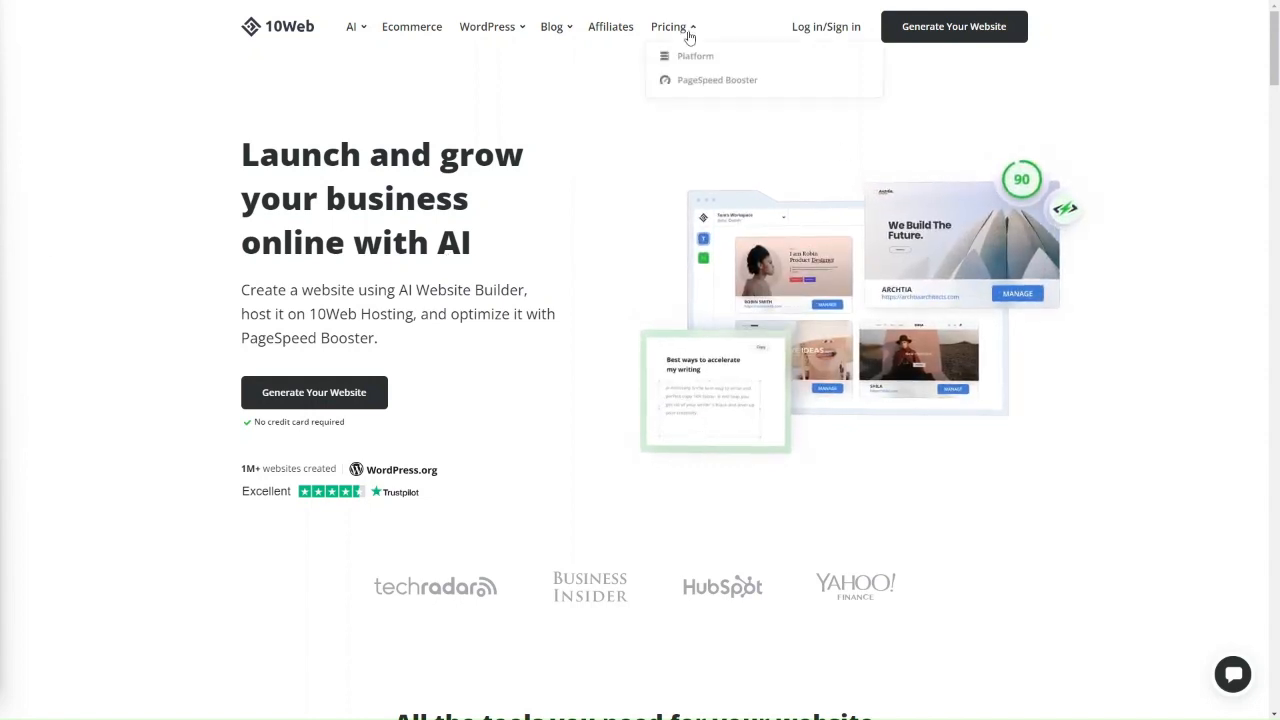
Open the Platform pricing page and compare the Ecommerce plans against the Business plans.
{"action": "left_click", "coordinate": [690, 64]}
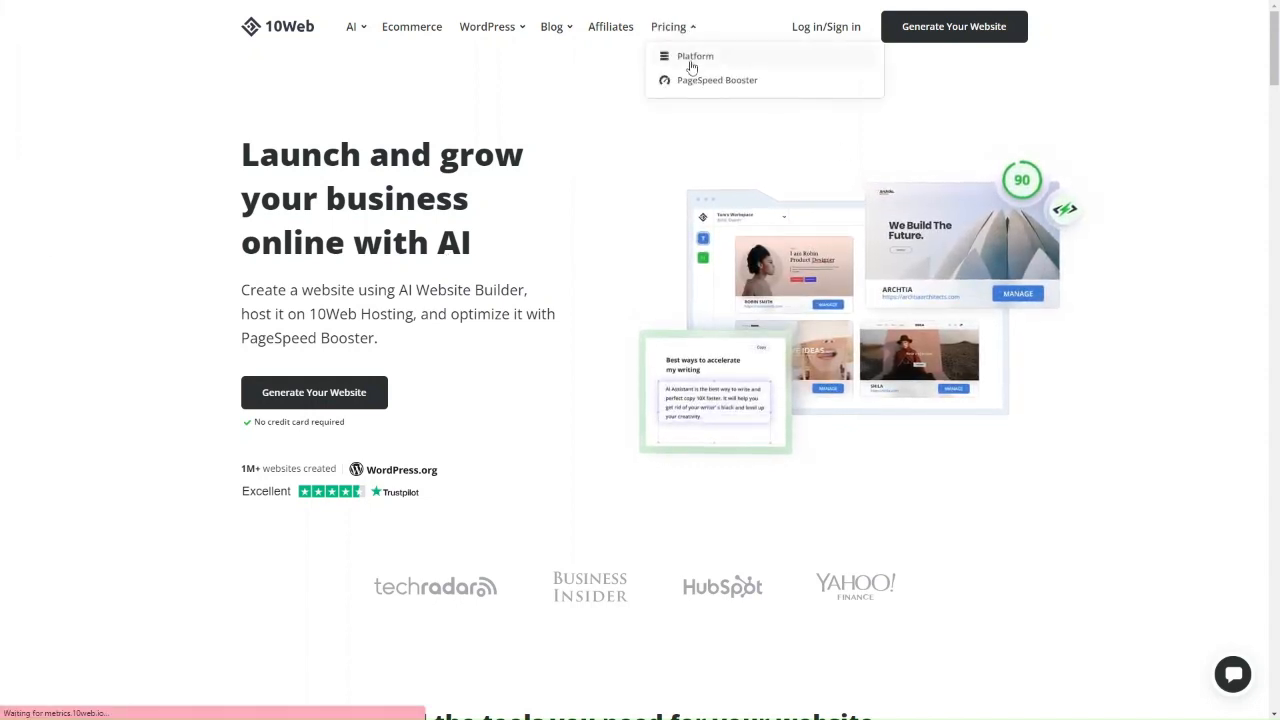
{"action": "scroll", "coordinate": [661, 352], "scroll_direction": "down", "scroll_amount": 1}
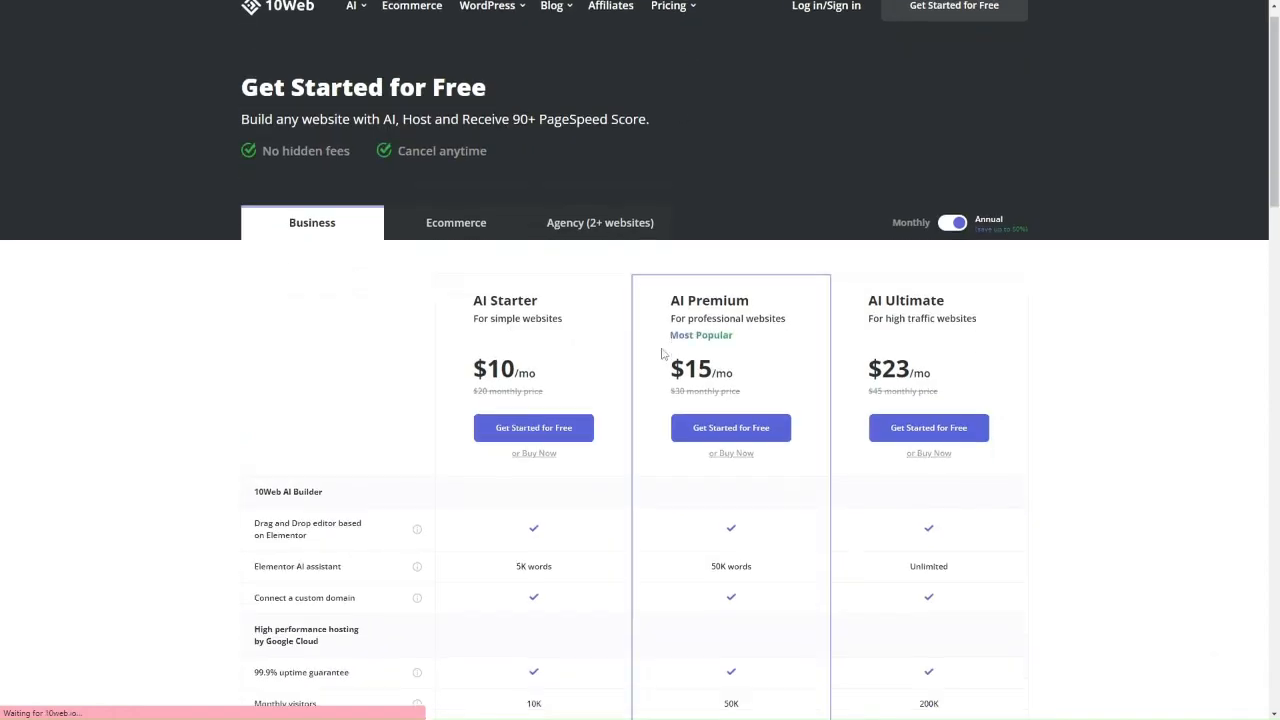
{"action": "scroll", "coordinate": [661, 352], "scroll_direction": "up", "scroll_amount": 1}
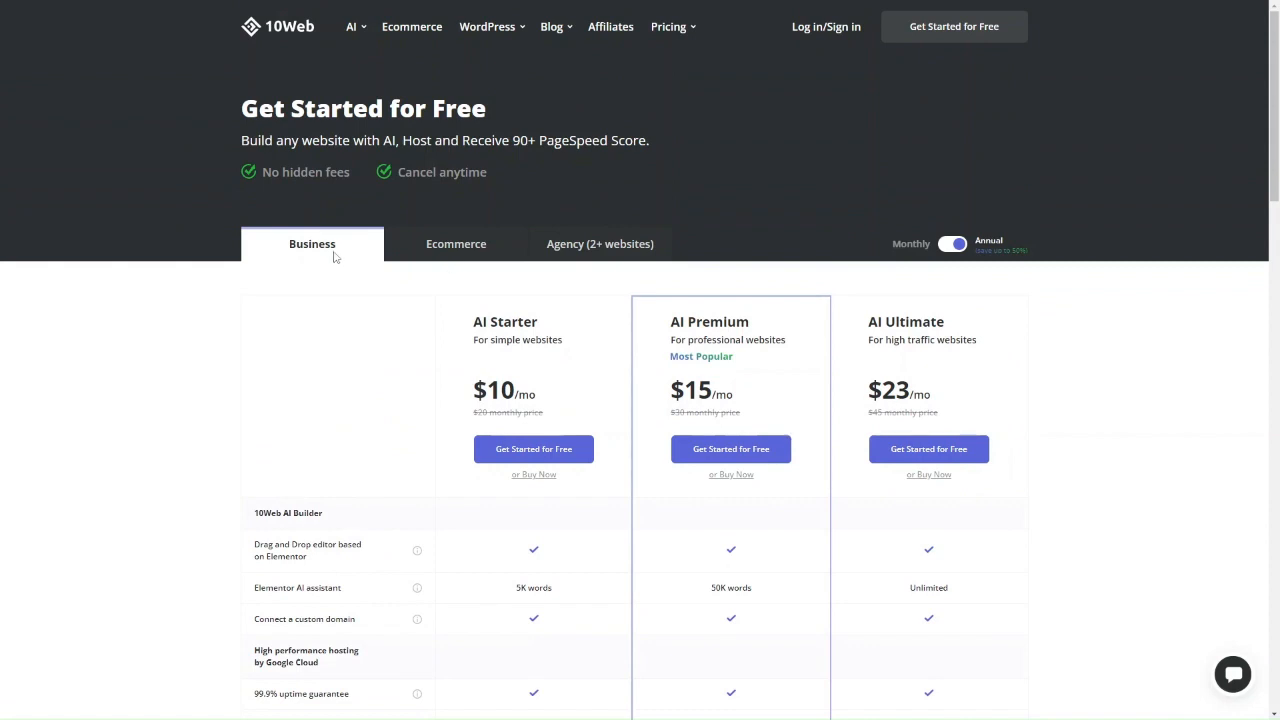
{"action": "left_click", "coordinate": [449, 262]}
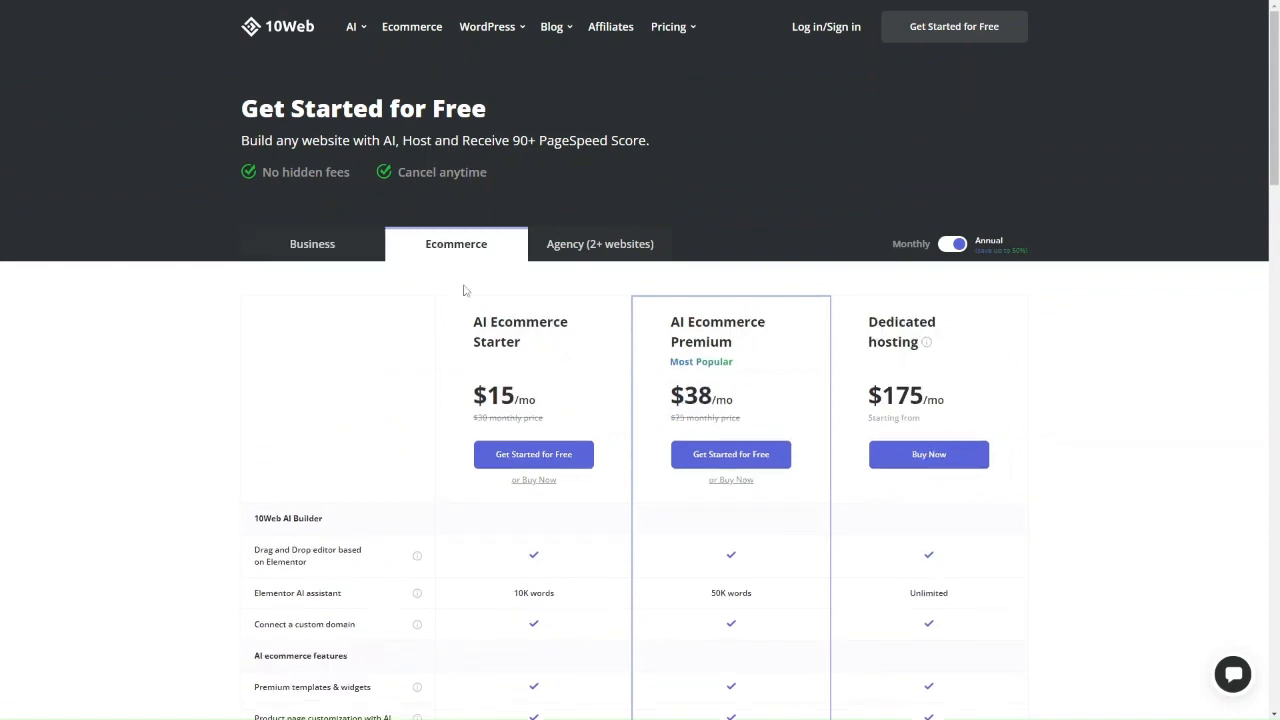
{"action": "left_click", "coordinate": [365, 258]}
{"action": "scroll", "coordinate": [528, 369], "scroll_direction": "down", "scroll_amount": 2}
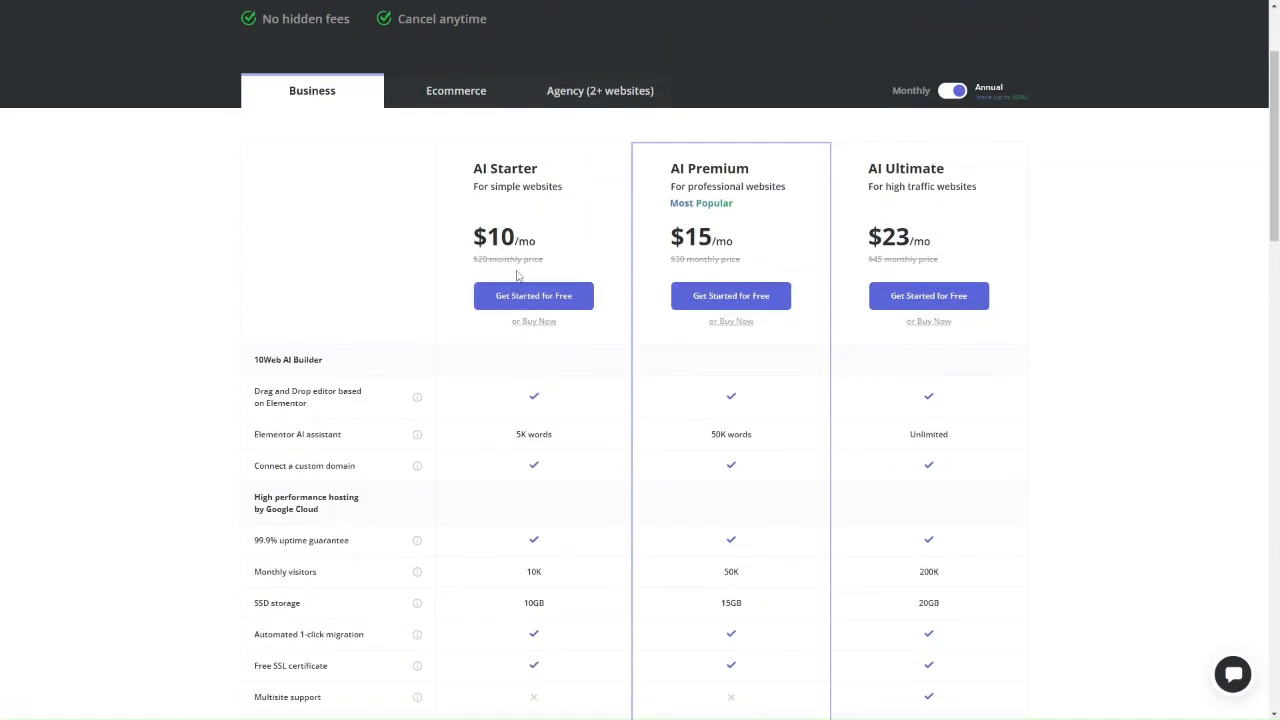
{"action": "scroll", "coordinate": [517, 275], "scroll_direction": "up", "scroll_amount": 2}
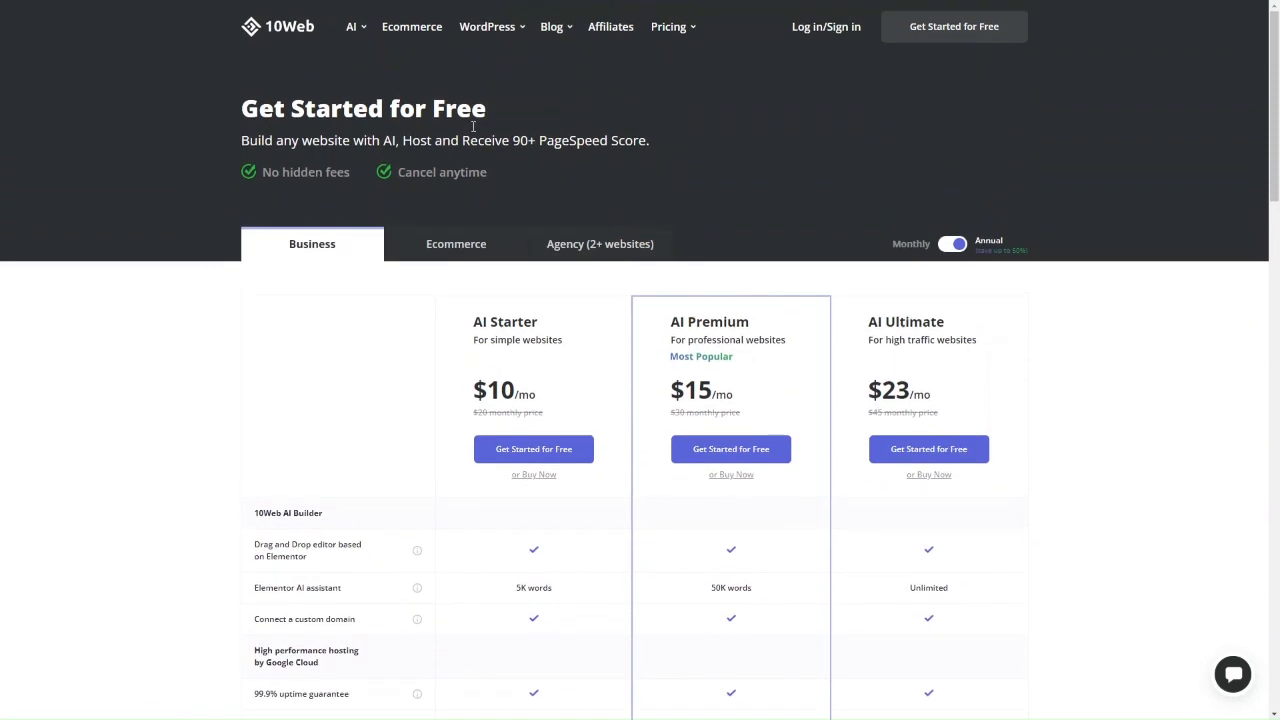
{"action": "scroll", "coordinate": [538, 333], "scroll_direction": "down", "scroll_amount": 2}
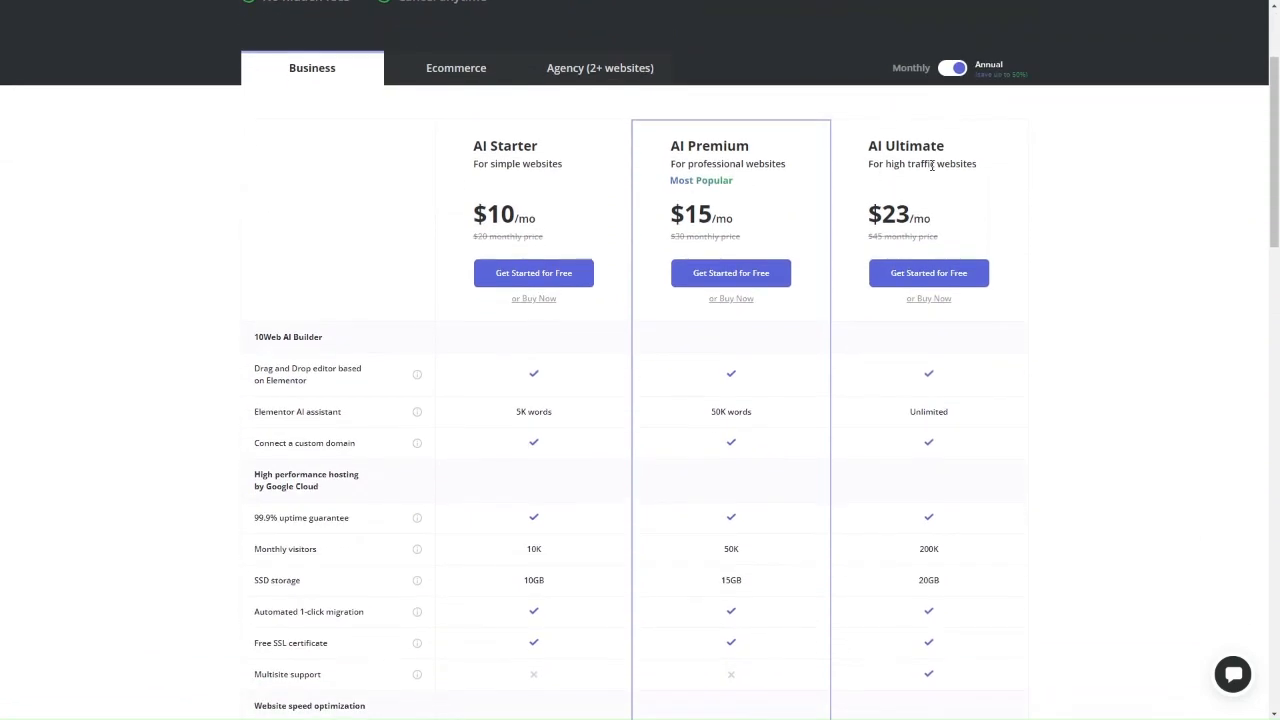
Compare monthly and annual Business prices (AI Starter $10, Premium $15, Ultimate $23), review features, return home.
{"action": "left_click", "coordinate": [951, 68]}
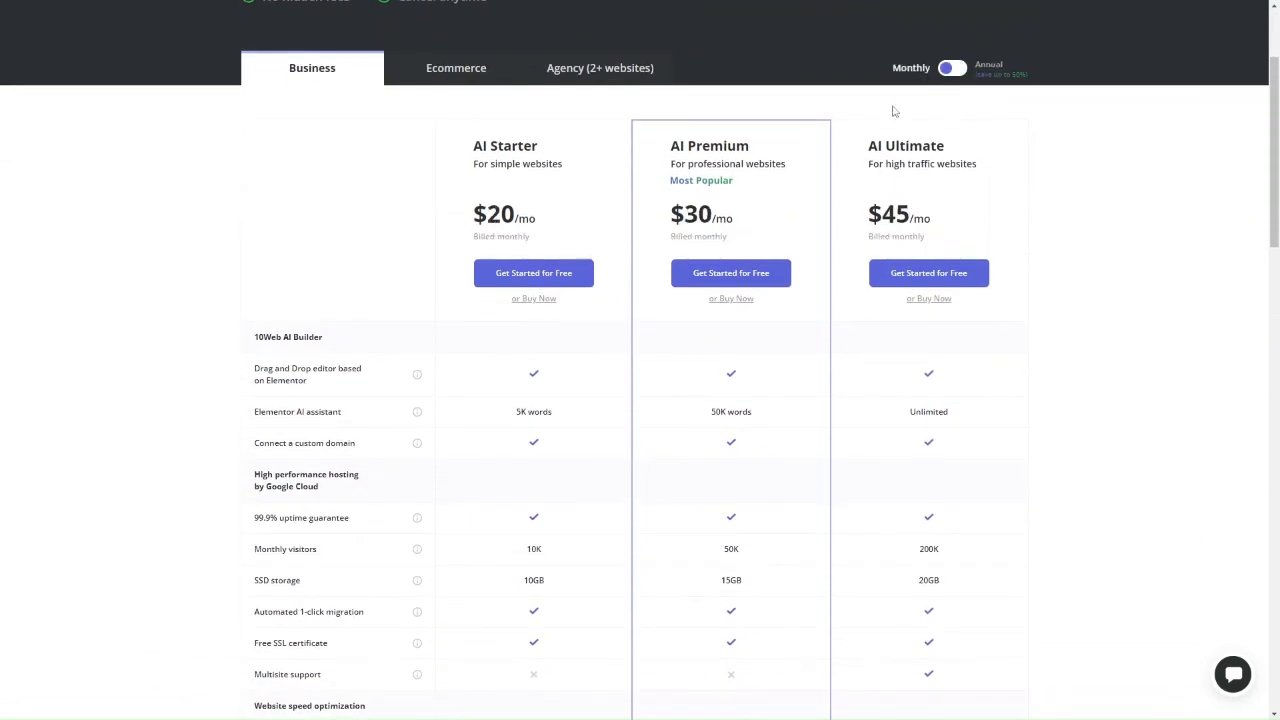
{"action": "left_click", "coordinate": [956, 68]}
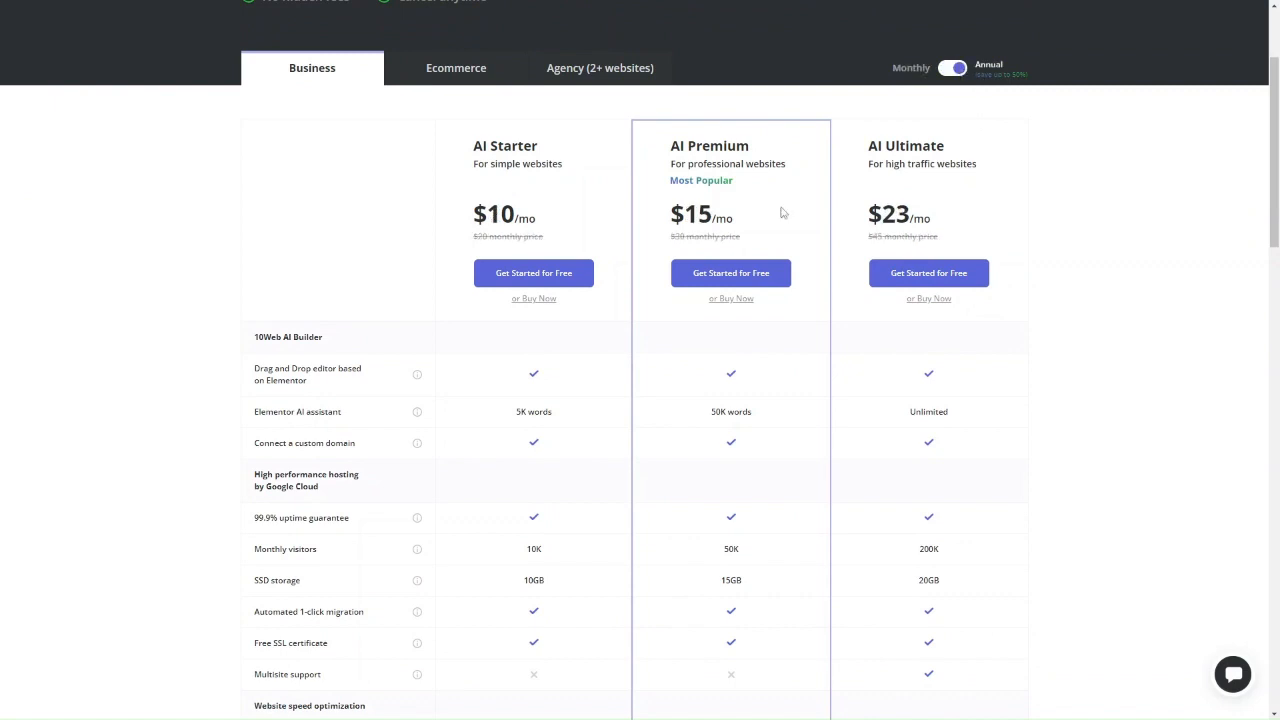
{"action": "scroll", "coordinate": [505, 415], "scroll_direction": "down", "scroll_amount": 1}
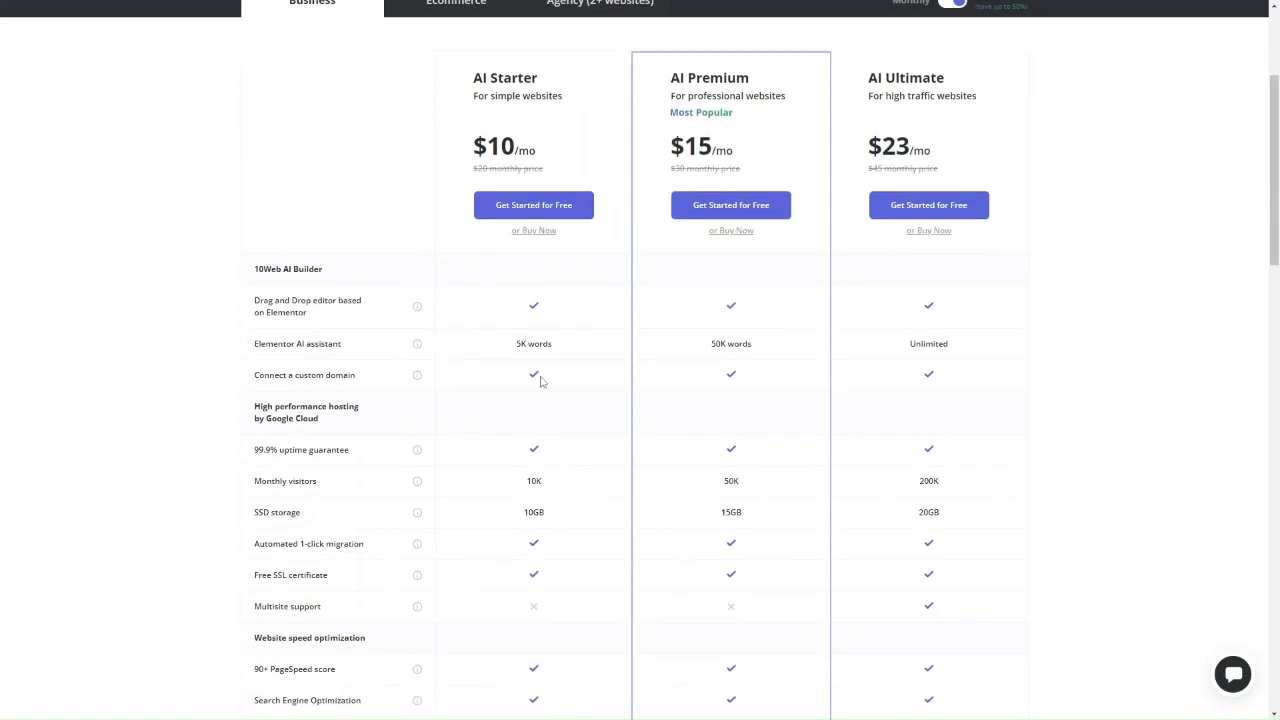
{"action": "scroll", "coordinate": [540, 381], "scroll_direction": "down", "scroll_amount": 1}
{"action": "scroll", "coordinate": [540, 354], "scroll_direction": "down", "scroll_amount": 1}
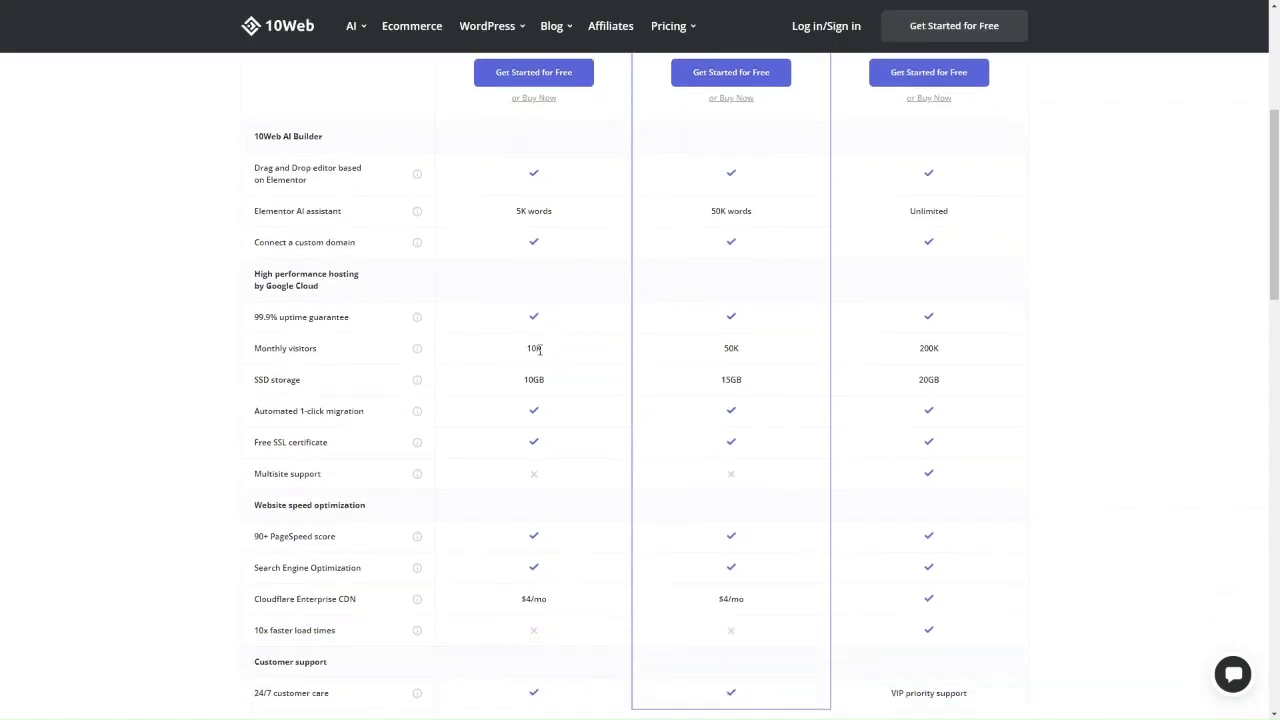
{"action": "scroll", "coordinate": [533, 407], "scroll_direction": "down", "scroll_amount": 1}
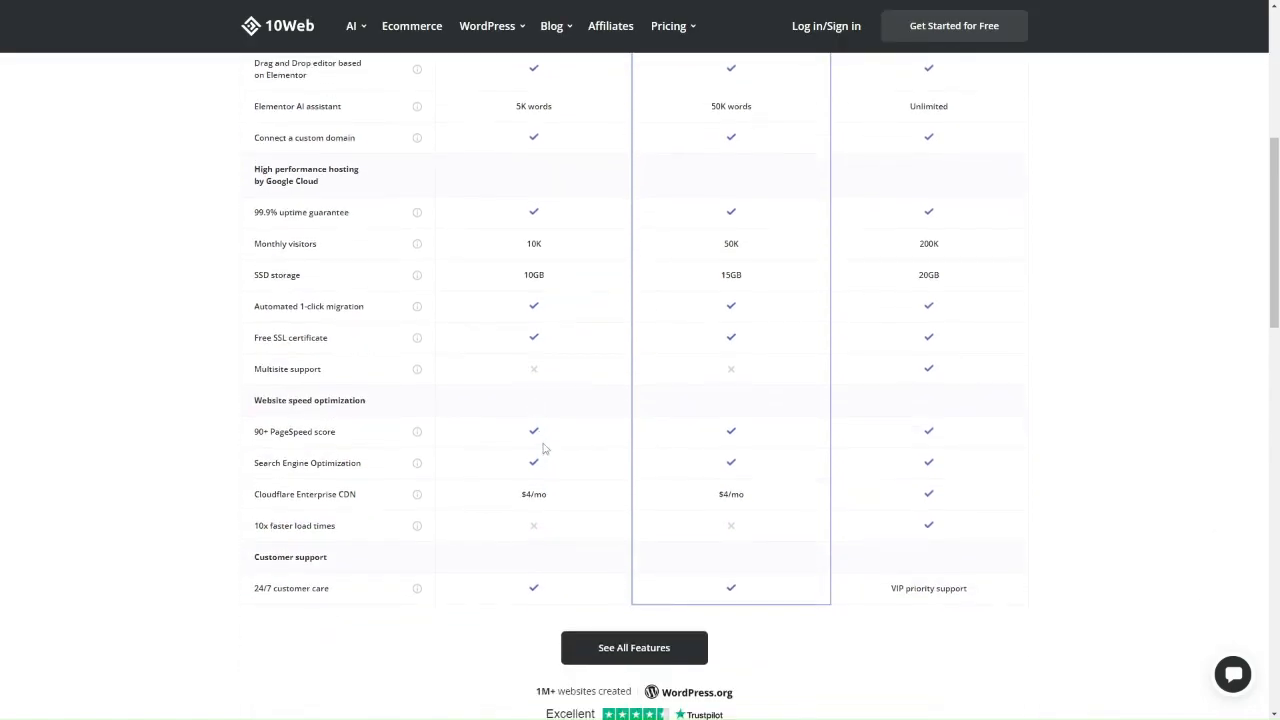
{"action": "scroll", "coordinate": [546, 453], "scroll_direction": "up", "scroll_amount": 5}
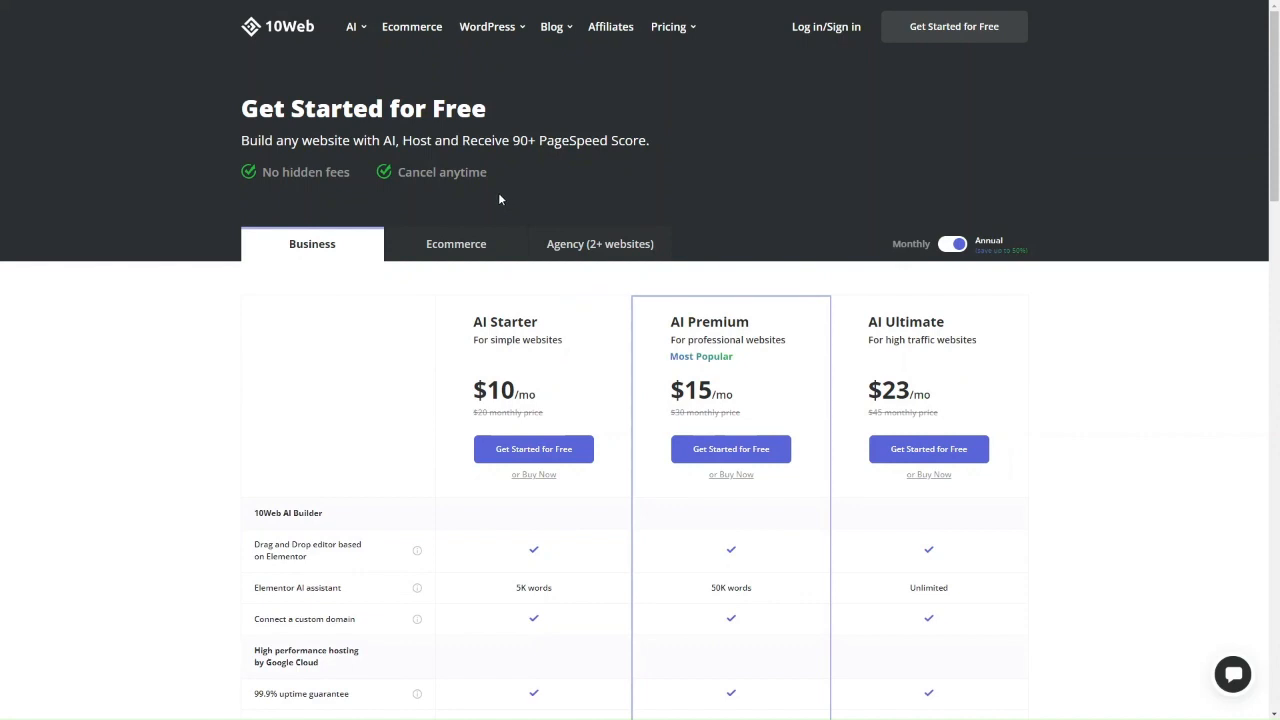
{"action": "left_click", "coordinate": [274, 27]}
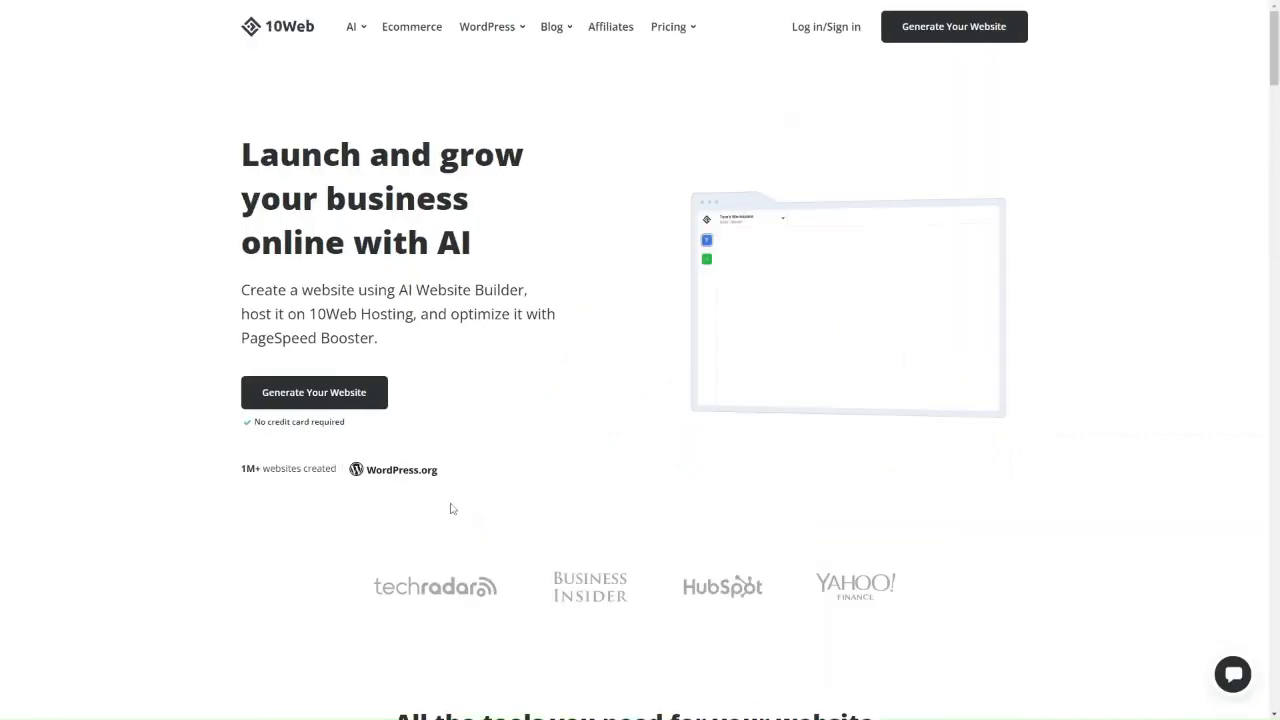
Browse the 10Web homepage and launch Generate Your Website.
{"action": "scroll", "coordinate": [451, 509], "scroll_direction": "down", "scroll_amount": 4}
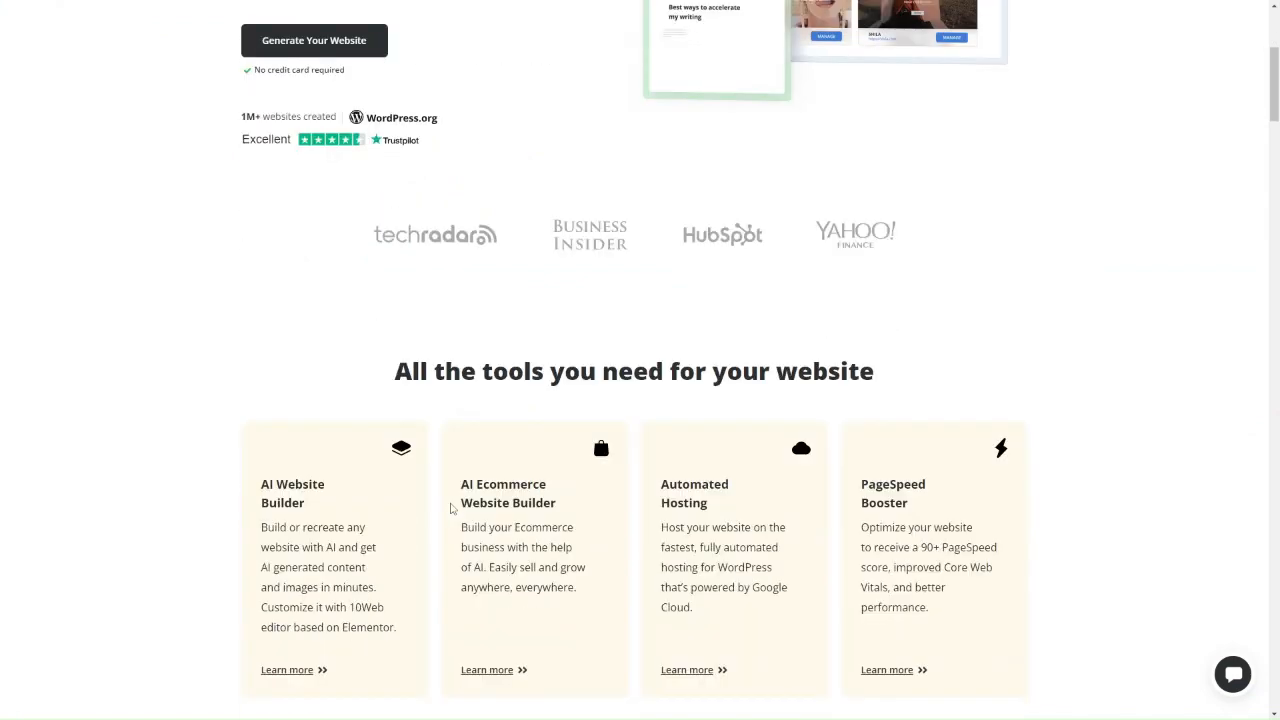
{"action": "scroll", "coordinate": [451, 509], "scroll_direction": "up", "scroll_amount": 4}
{"action": "scroll", "coordinate": [451, 509], "scroll_direction": "down", "scroll_amount": 4}
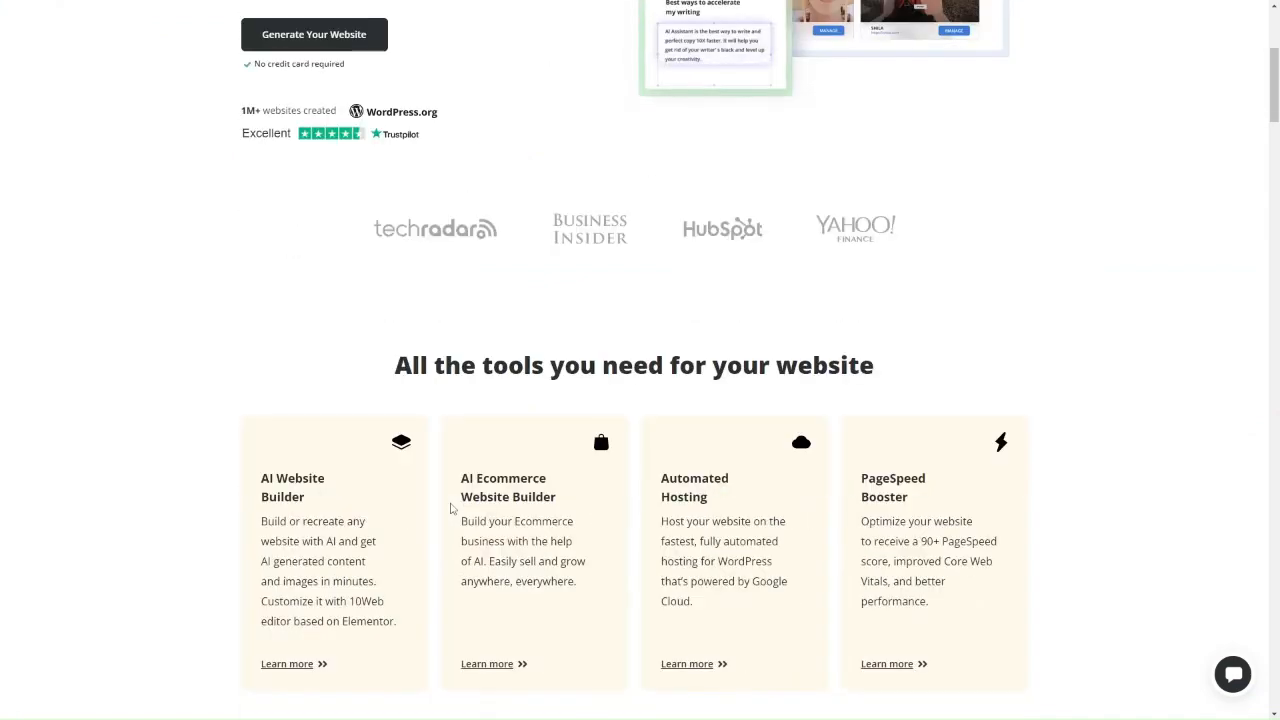
{"action": "scroll", "coordinate": [451, 509], "scroll_direction": "up", "scroll_amount": 4}
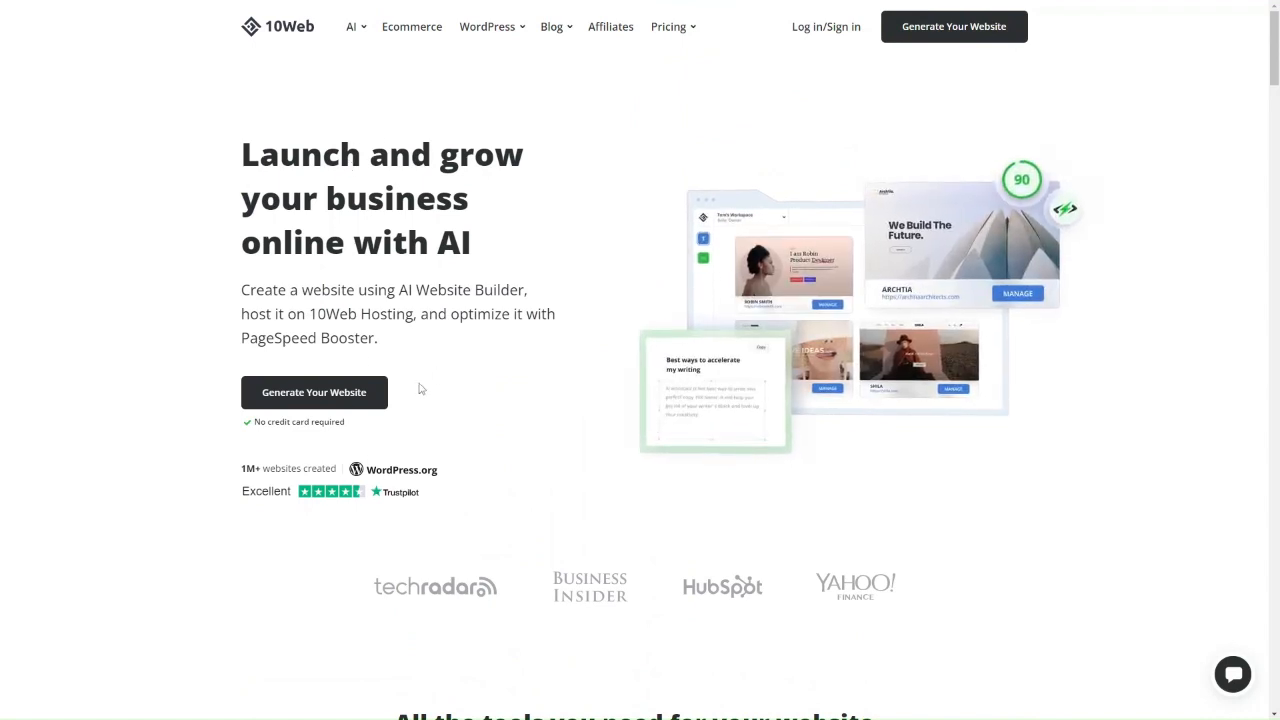
{"action": "left_click", "coordinate": [344, 396]}
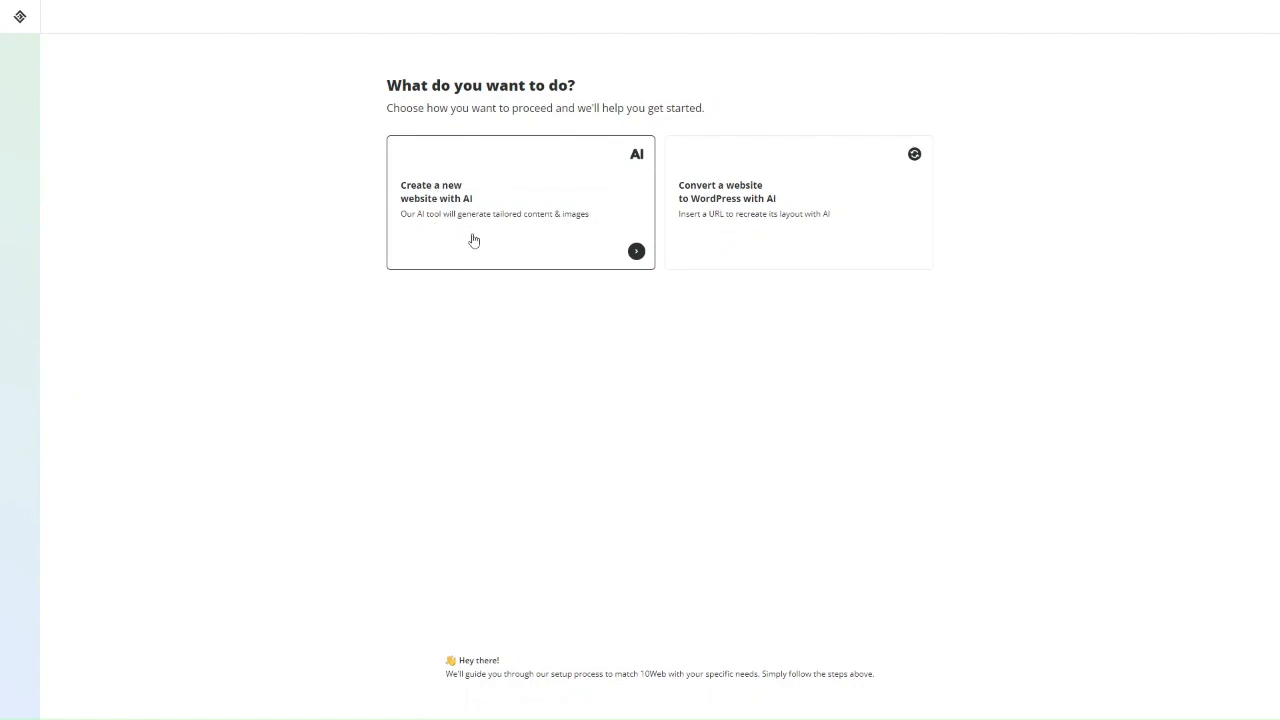
Choose to create a new AI website of the informational type and proceed to Step 1/5.
{"action": "left_click", "coordinate": [474, 240]}
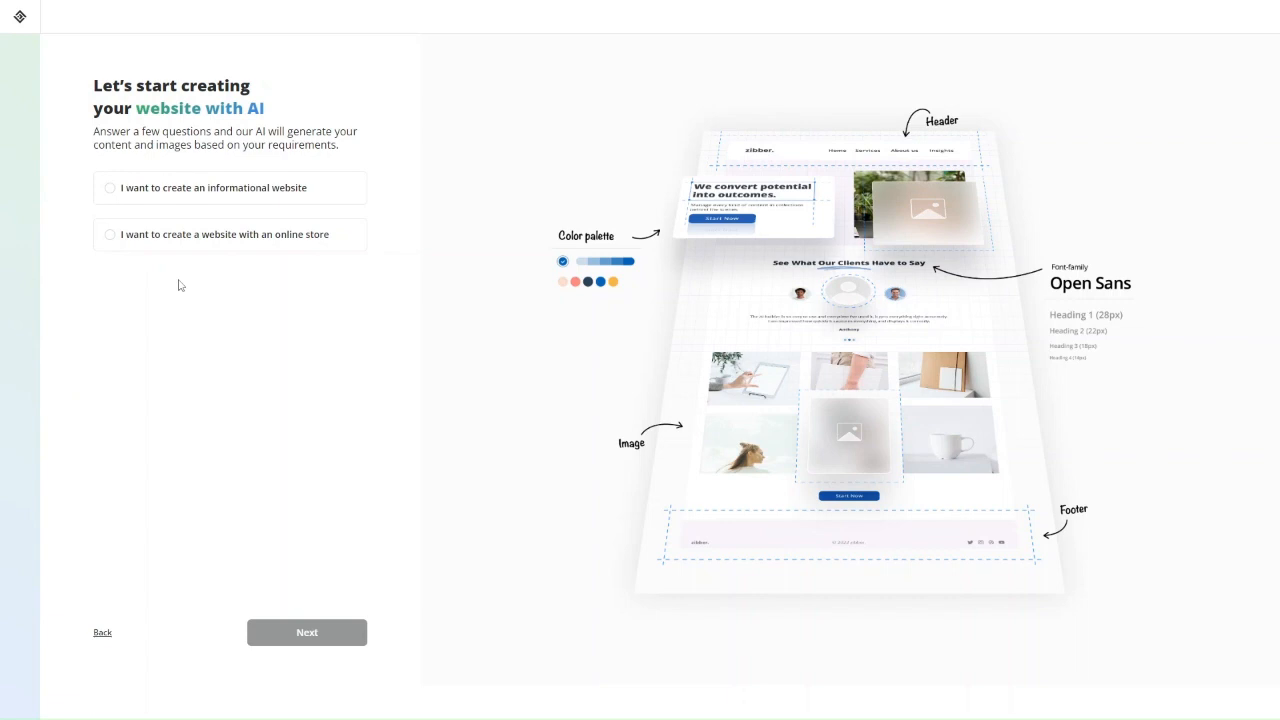
{"action": "left_click", "coordinate": [281, 203]}
{"action": "left_click", "coordinate": [329, 637]}
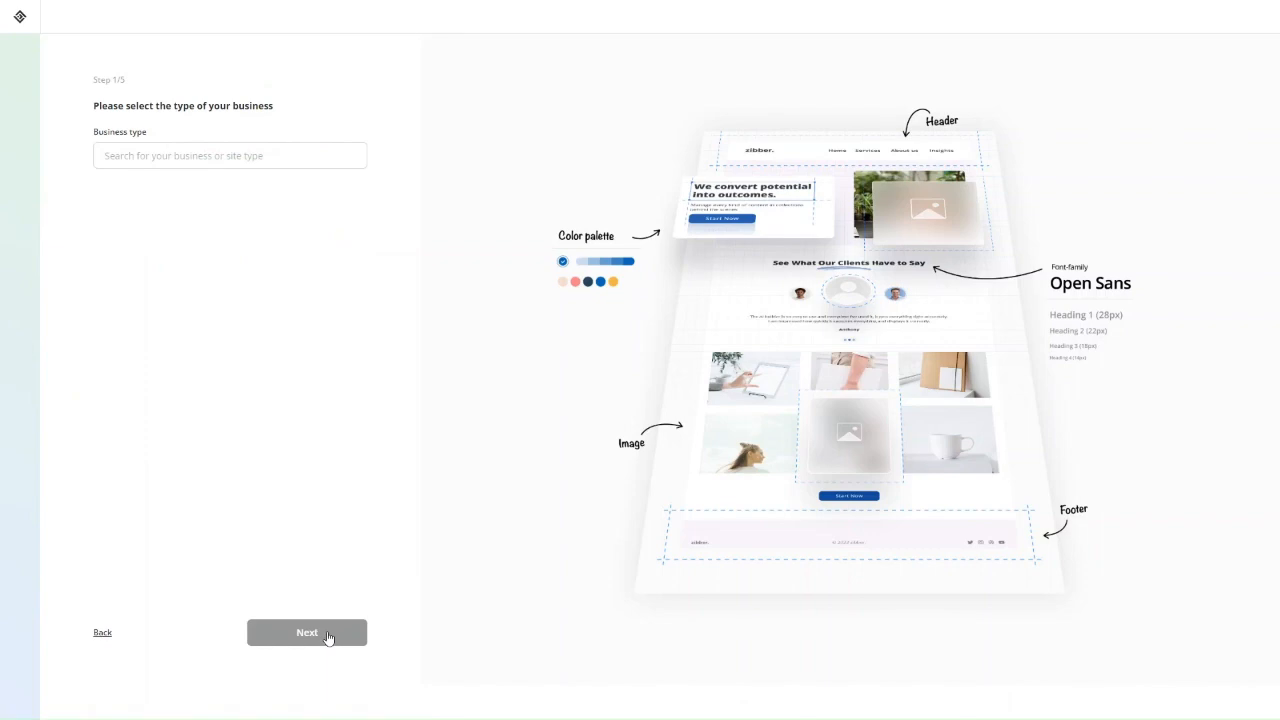
Search the business type suggestions, select Digital agency, and continue to Step 2/5.
{"action": "left_click", "coordinate": [173, 166]}
{"action": "scroll", "coordinate": [169, 237], "scroll_direction": "down", "scroll_amount": 5}
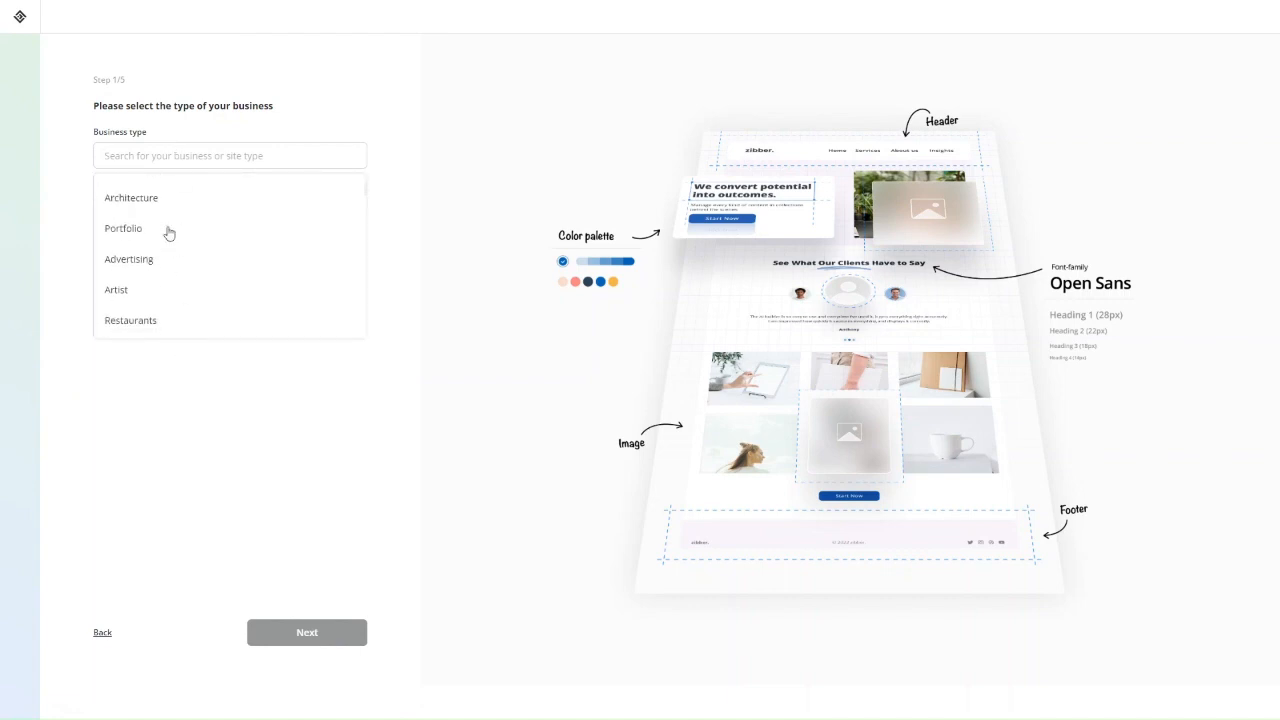
{"action": "scroll", "coordinate": [169, 232], "scroll_direction": "down", "scroll_amount": 5}
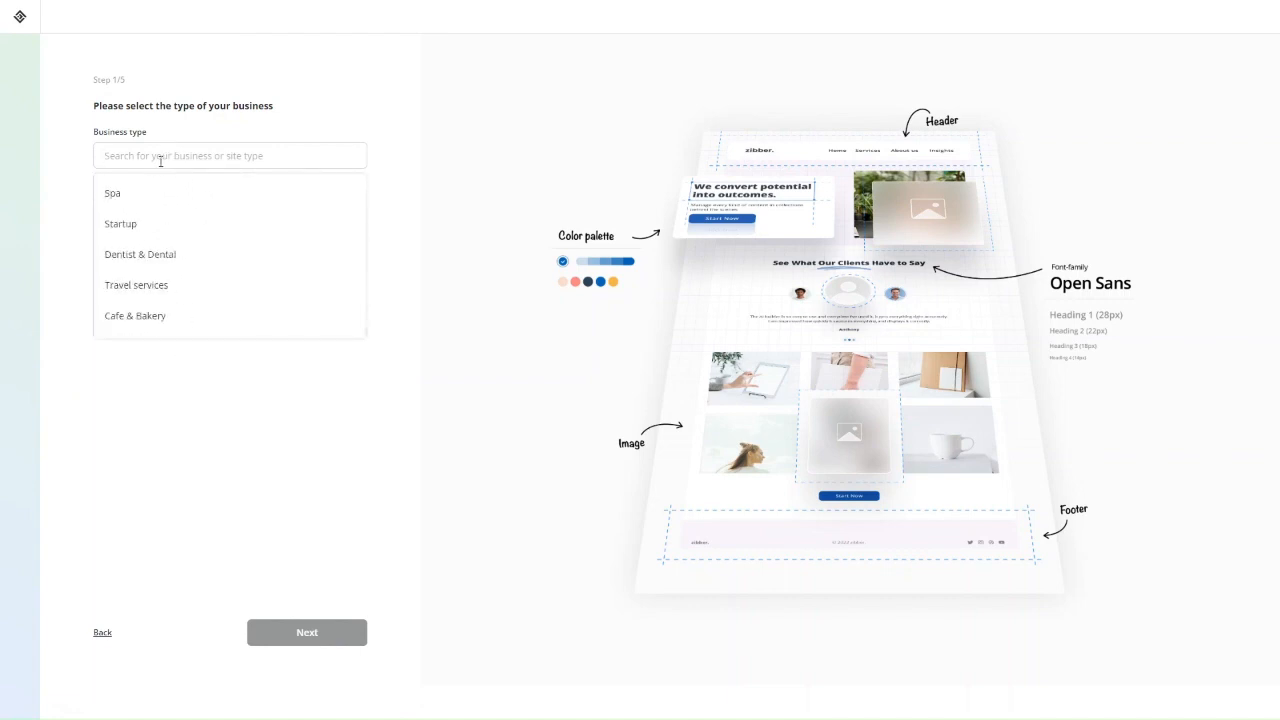
{"action": "type", "text": "dent"}
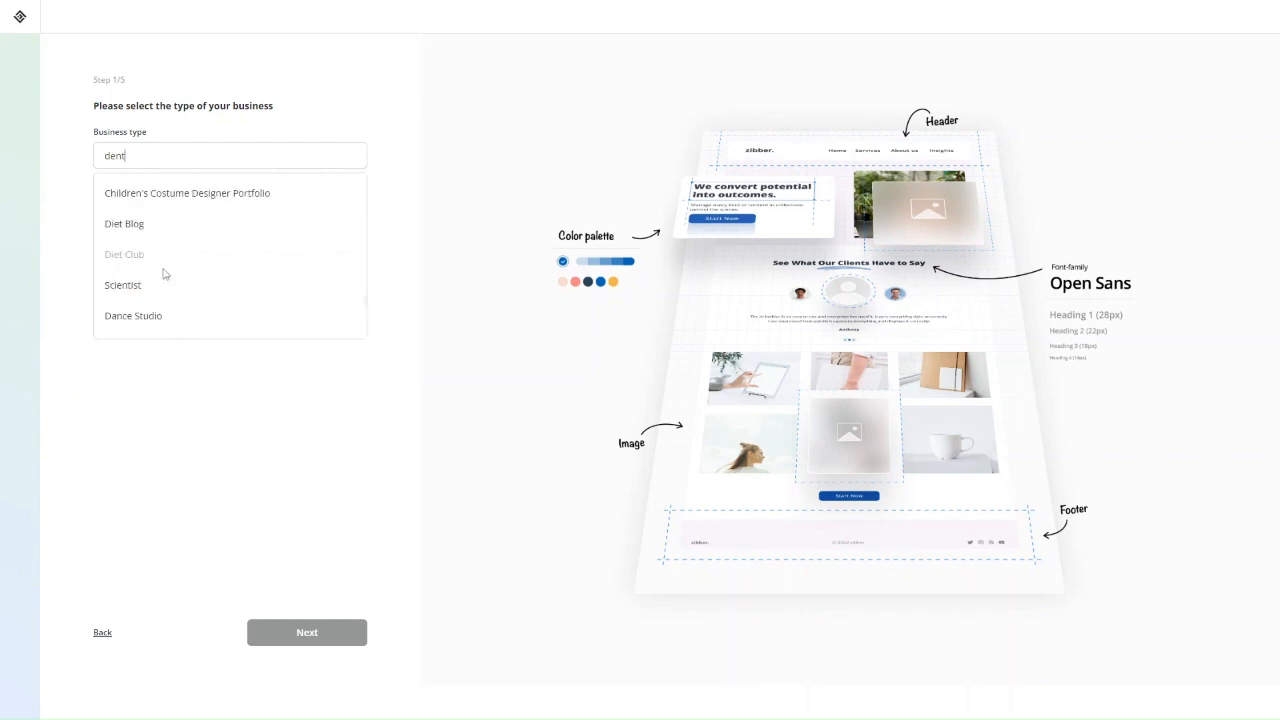
{"action": "scroll", "coordinate": [157, 252], "scroll_direction": "down", "scroll_amount": 10}
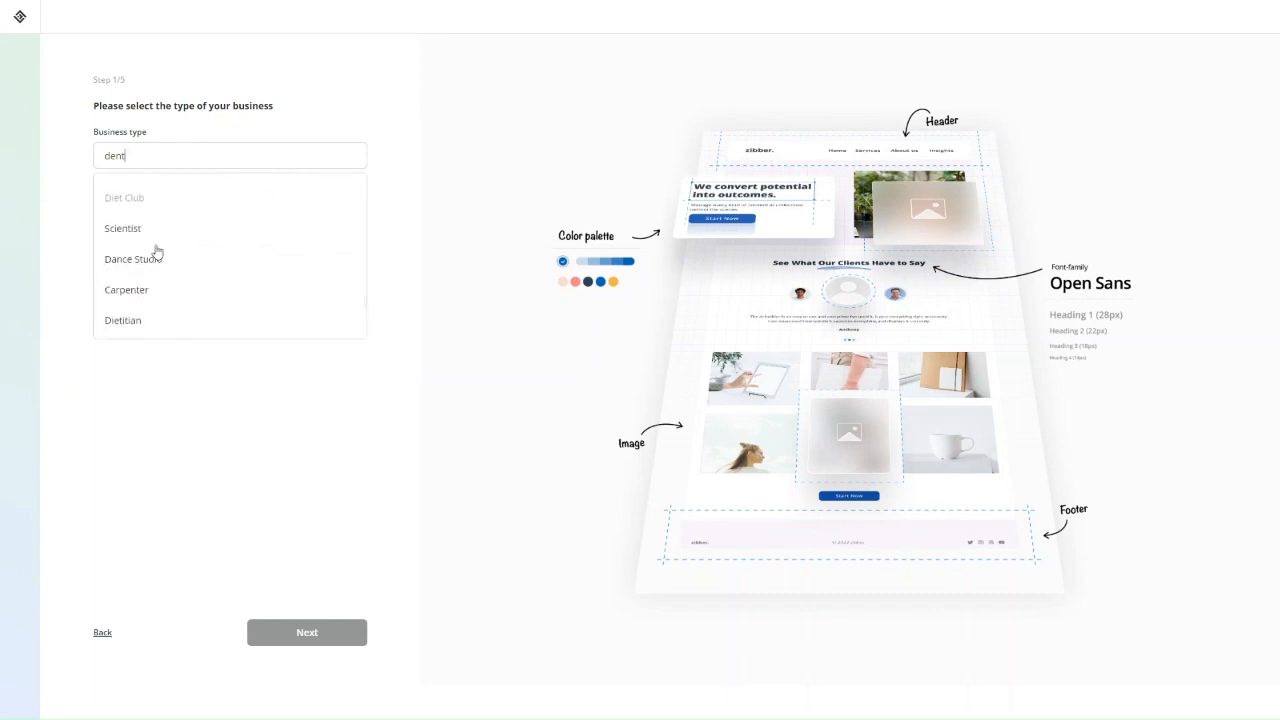
{"action": "type", "text": "=="}
{"action": "key", "text": "BackSpace"}
{"action": "key", "text": "BackSpace"}
{"action": "key", "text": "BackSpace"}
{"action": "key", "text": "BackSpace"}
{"action": "key", "text": "BackSpace"}
{"action": "key", "text": "BackSpace"}
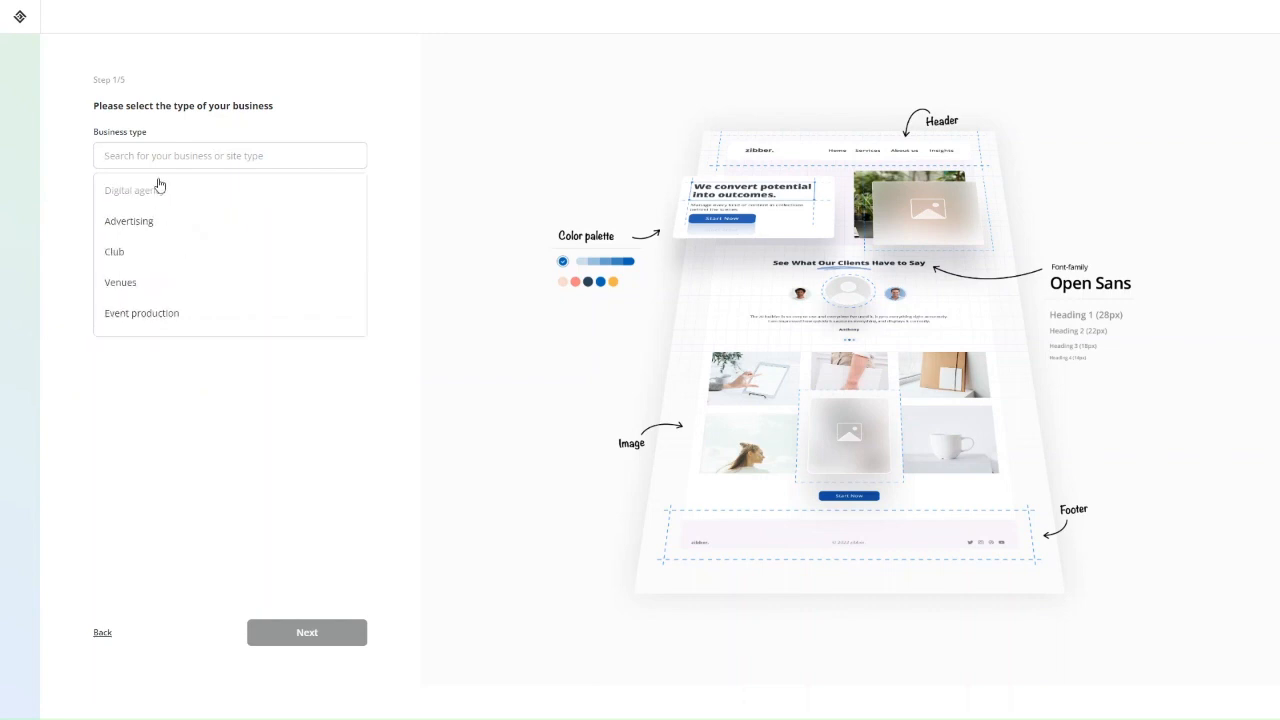
{"action": "left_click", "coordinate": [155, 190]}
{"action": "left_click", "coordinate": [319, 630]}
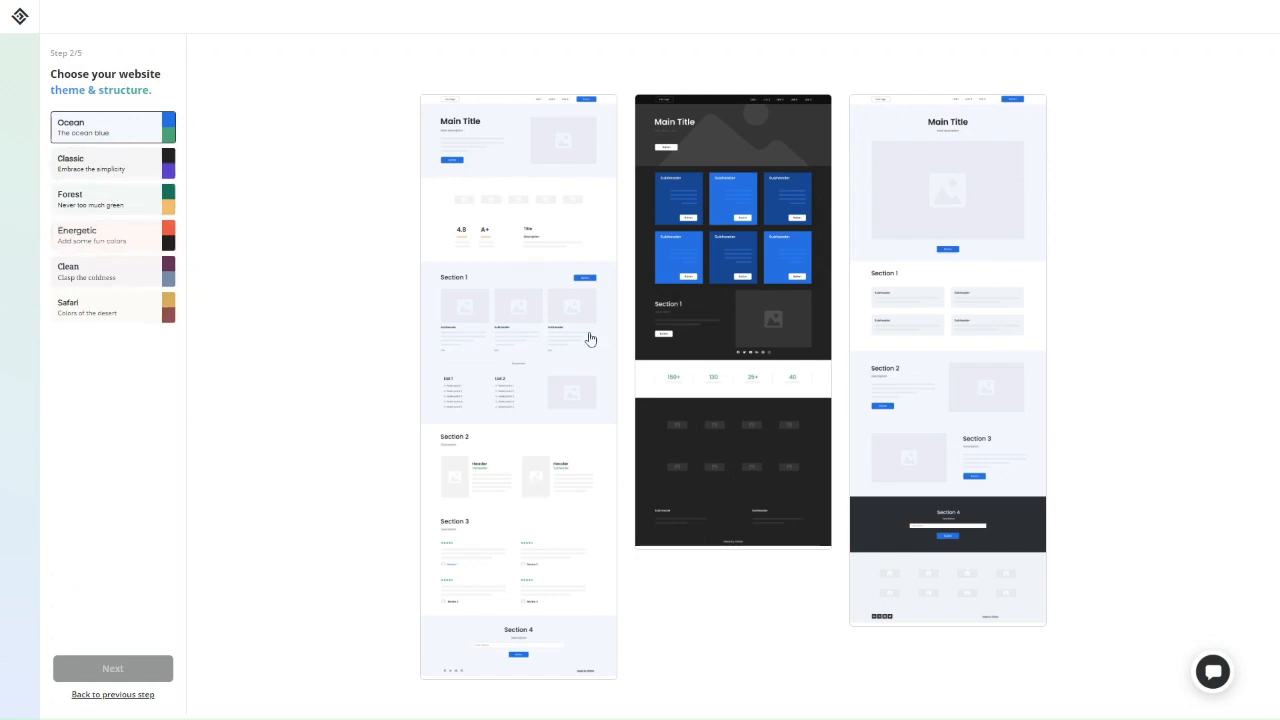
Preview the site in the Classic, Energetic, Clean, Safari and Ocean colour themes.
{"action": "left_click", "coordinate": [89, 165]}
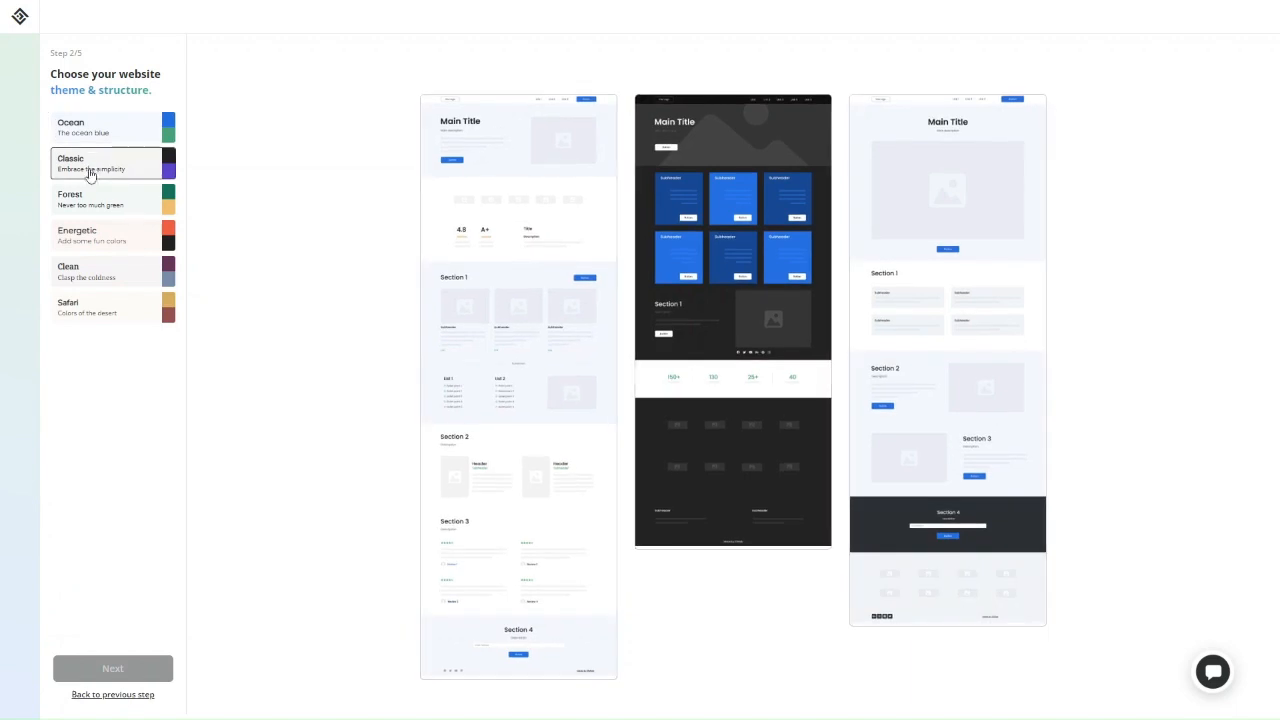
{"action": "left_click", "coordinate": [87, 252]}
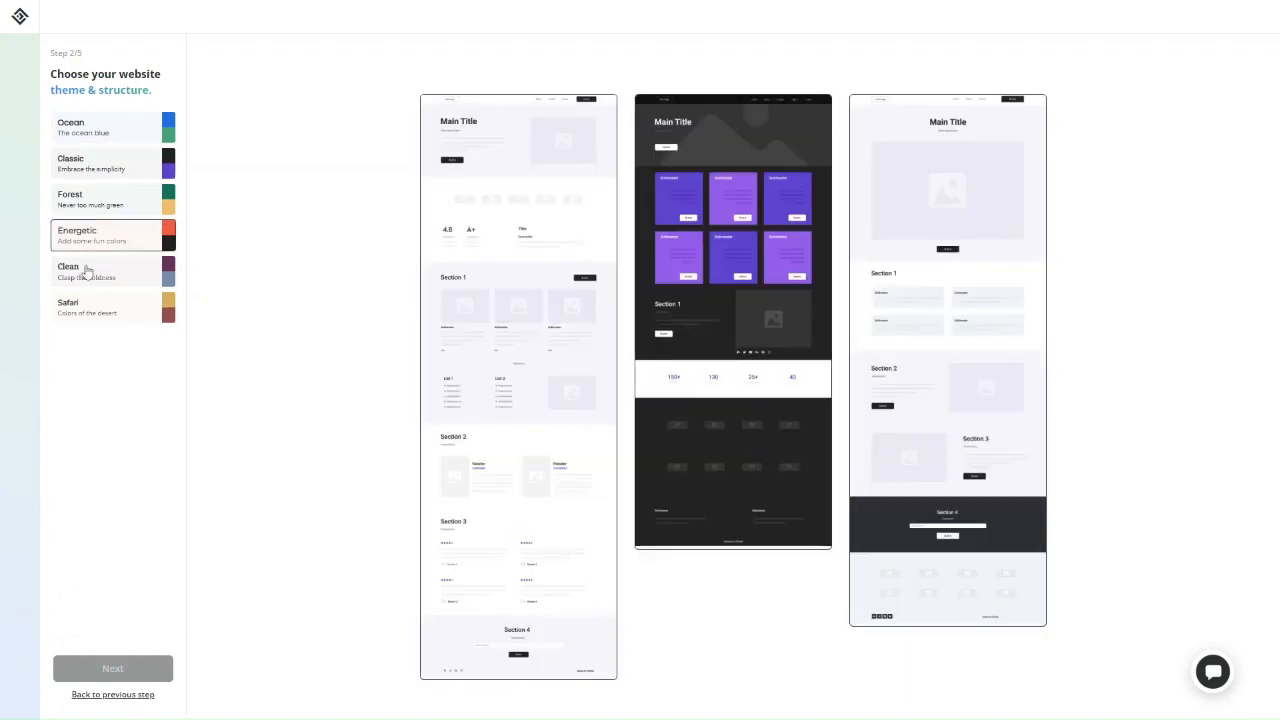
{"action": "left_click", "coordinate": [86, 276]}
{"action": "left_click", "coordinate": [86, 320]}
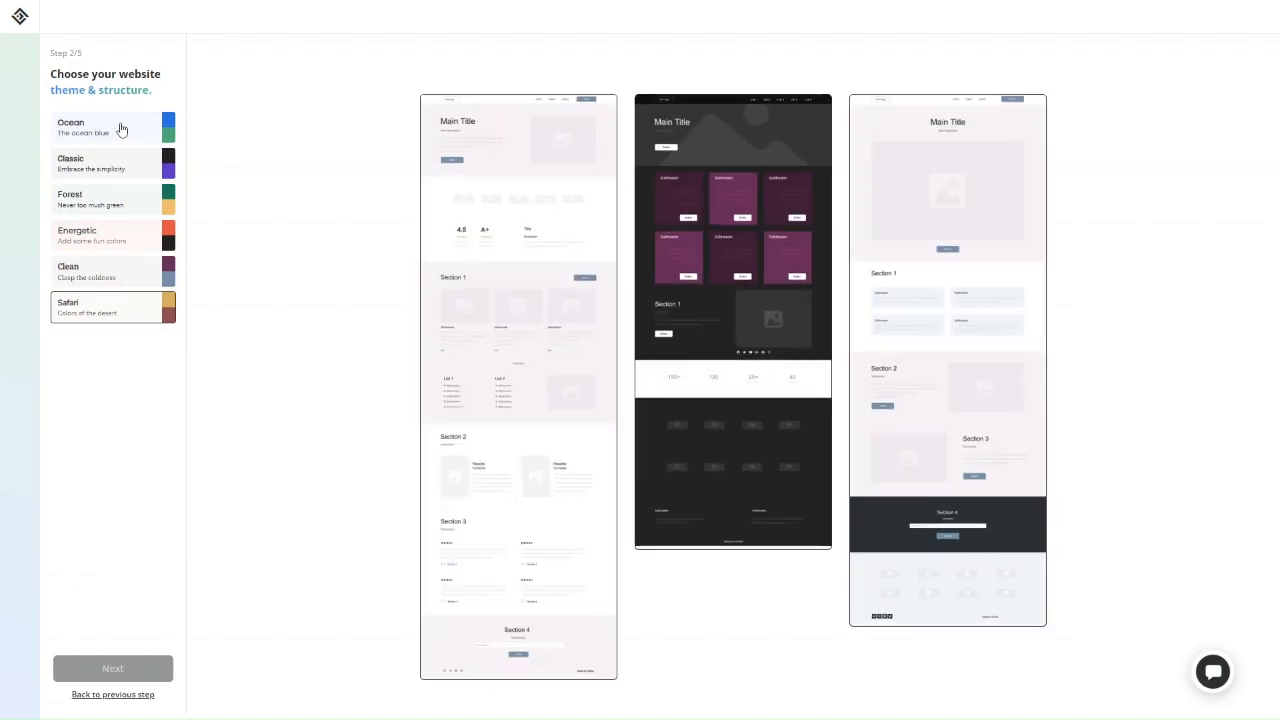
{"action": "left_click", "coordinate": [121, 130]}
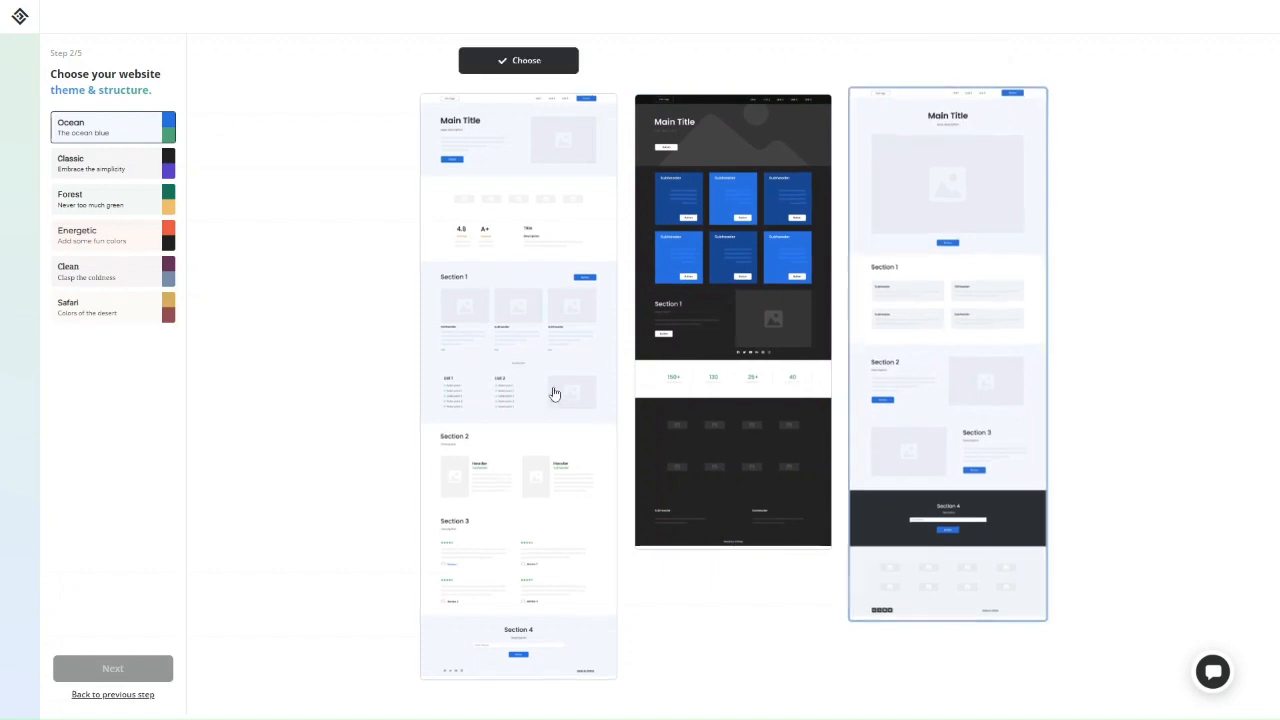
Apply the Forest theme with the first page layout and continue to company details.
{"action": "left_click", "coordinate": [113, 202]}
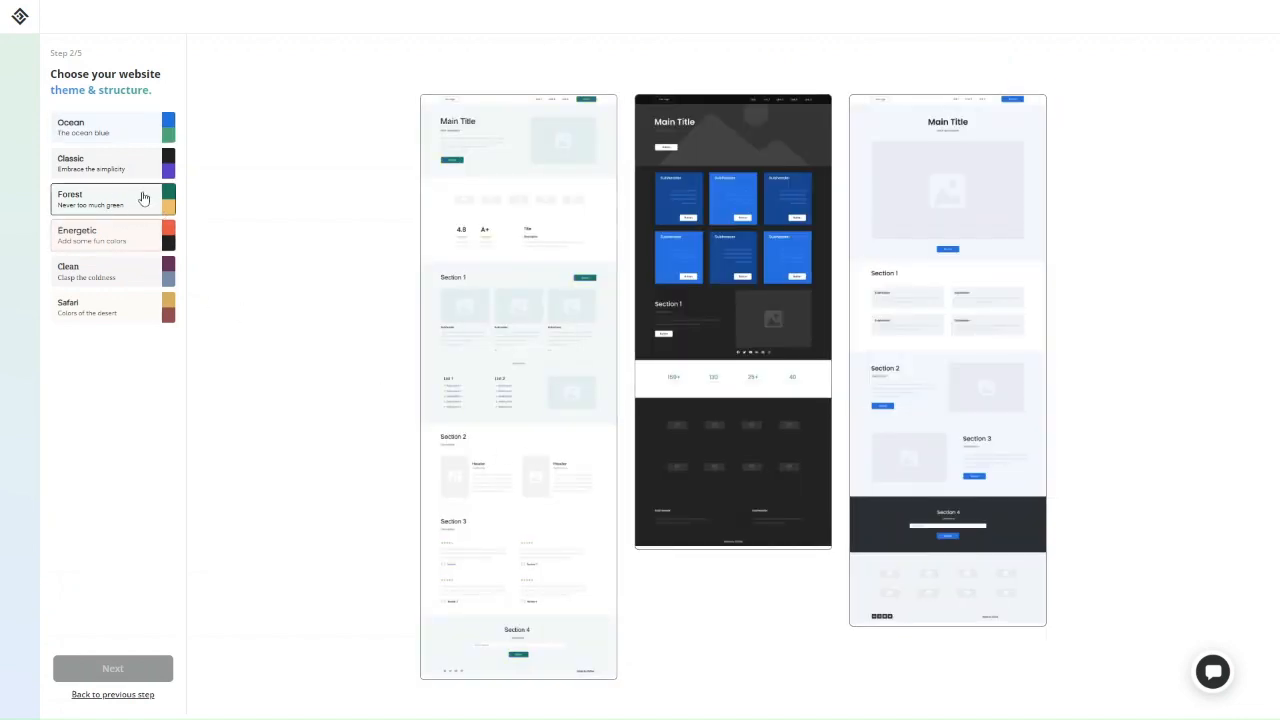
{"action": "left_click", "coordinate": [517, 262]}
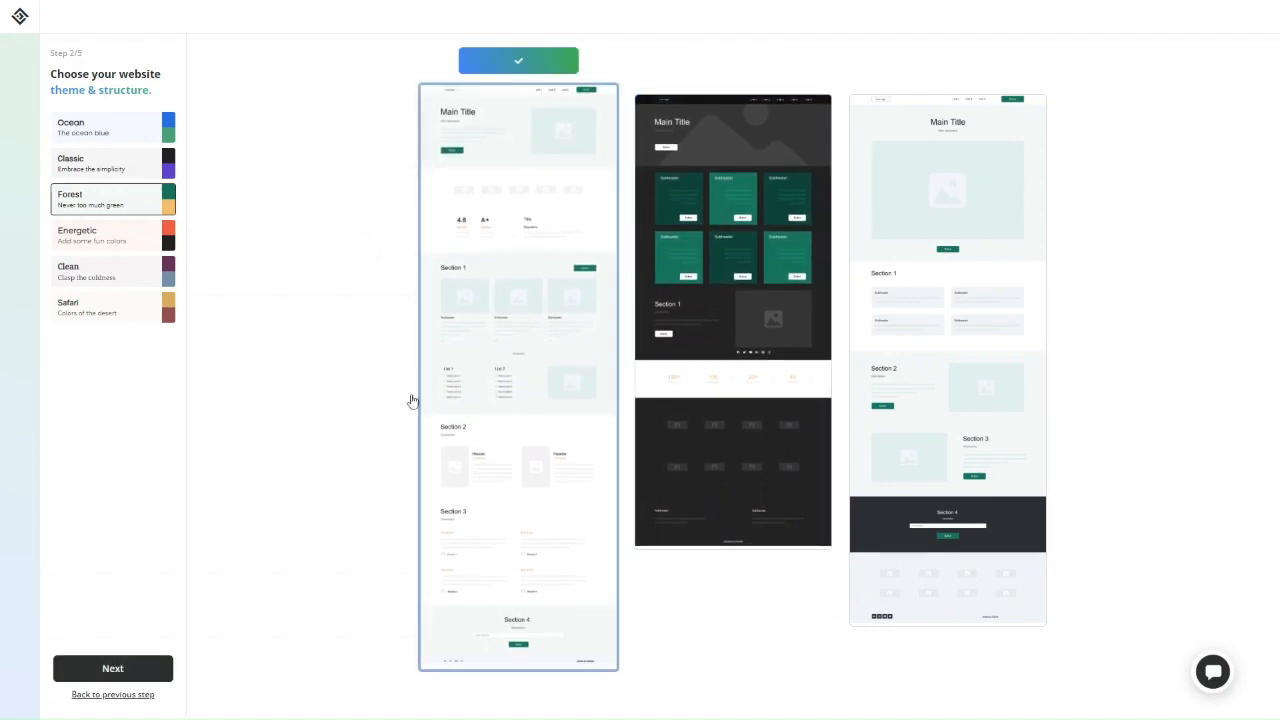
{"action": "left_click", "coordinate": [134, 671]}
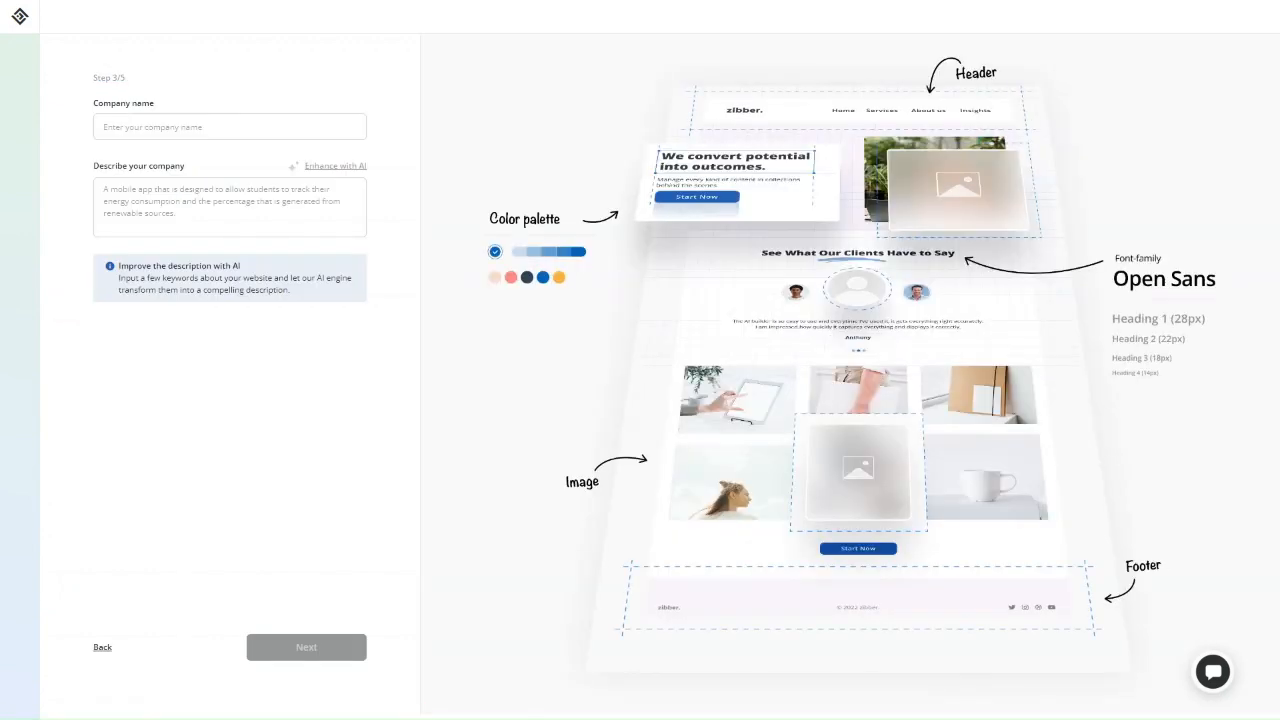
Name the company ProfileTree, paste a description and have AI rewrite it, then go to Step 4/5.
{"action": "left_click", "coordinate": [213, 117]}
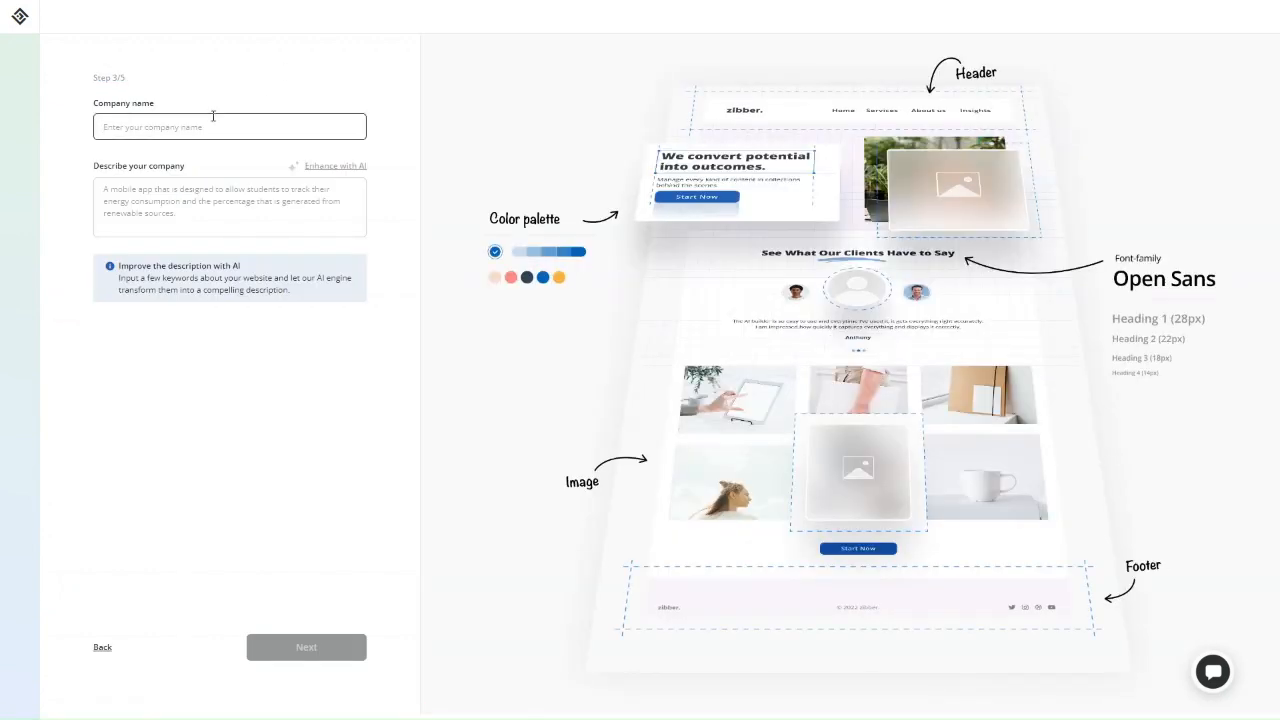
{"action": "type", "text": "F"}
{"action": "type", "text": "rofileTree"}
{"action": "left_click", "coordinate": [222, 196]}
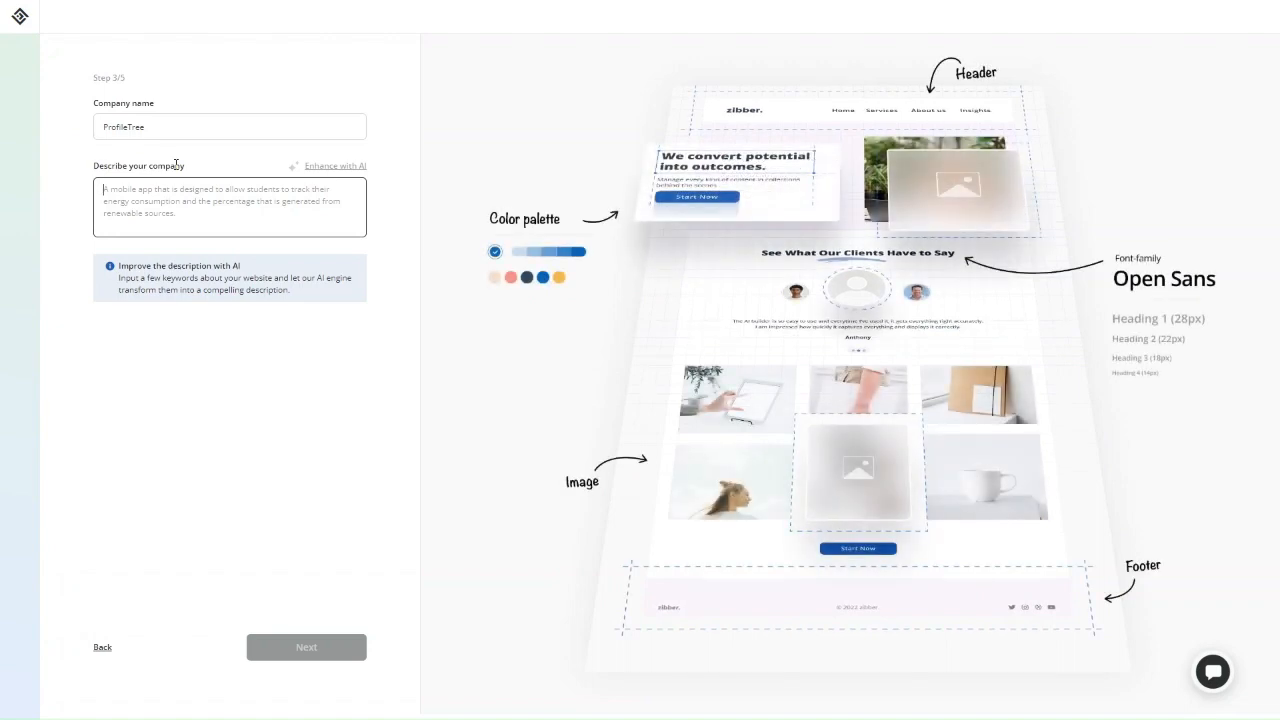
{"action": "left_click", "coordinate": [338, 166]}
{"action": "left_click", "coordinate": [236, 205]}
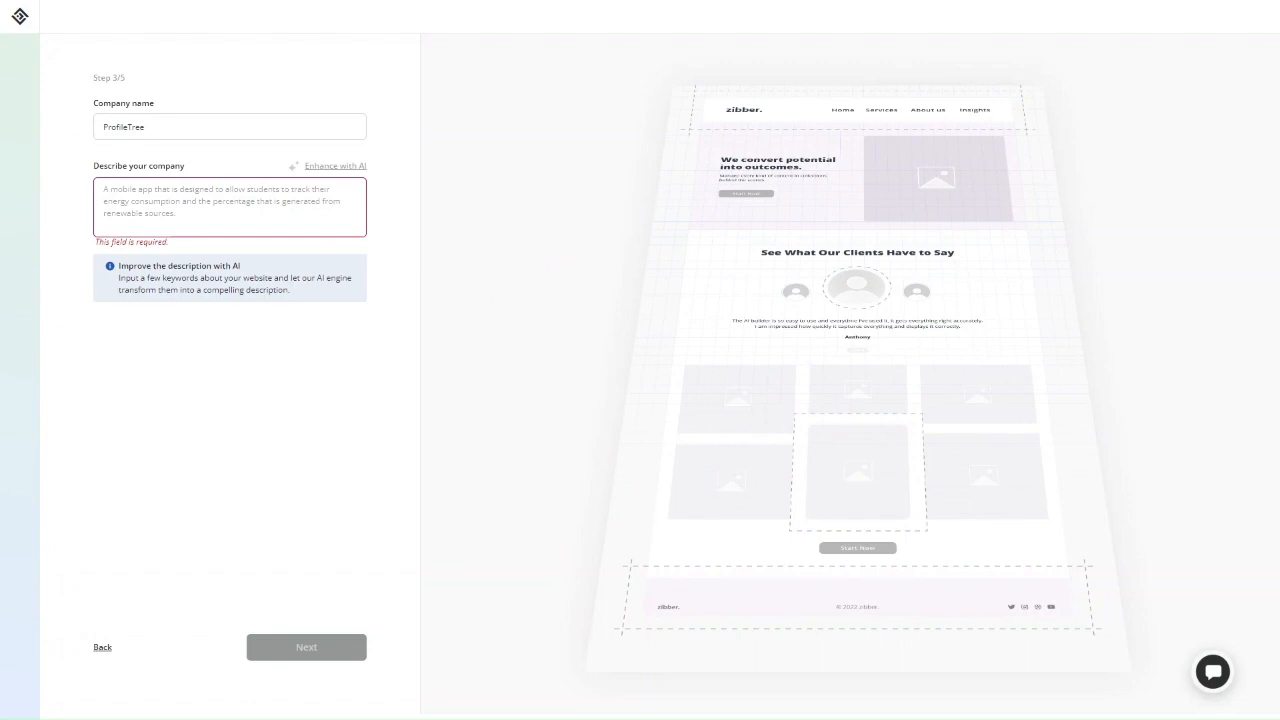
{"action": "type", "text": "We help businesses compete online with sleek website design, high-performance web development and content marketing services"}
{"action": "left_click", "coordinate": [332, 166]}
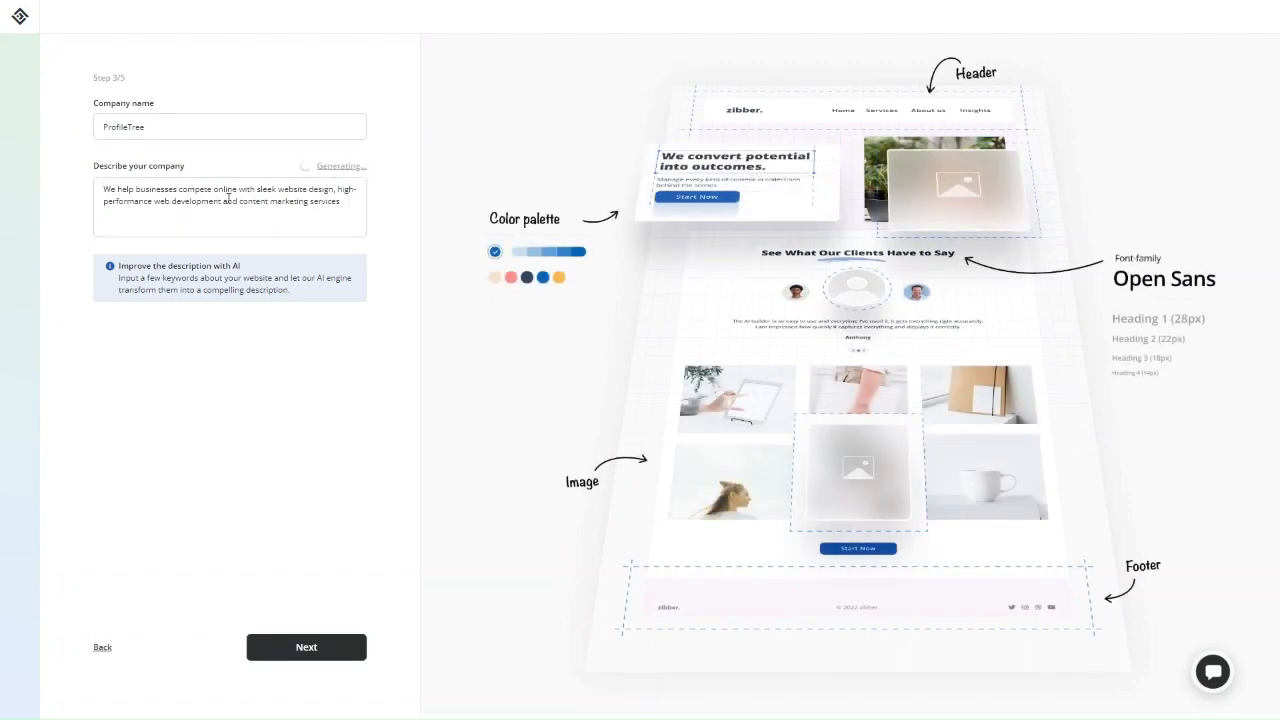
{"action": "left_click", "coordinate": [228, 198]}
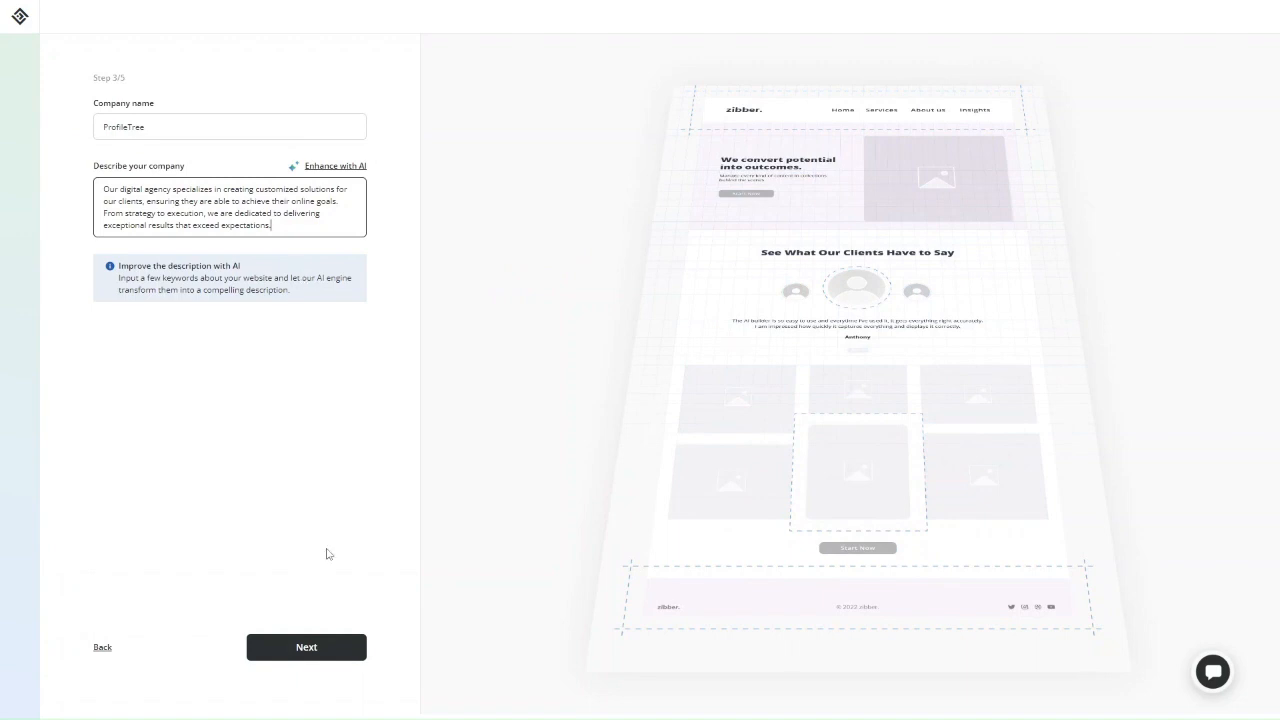
{"action": "left_click", "coordinate": [302, 645]}
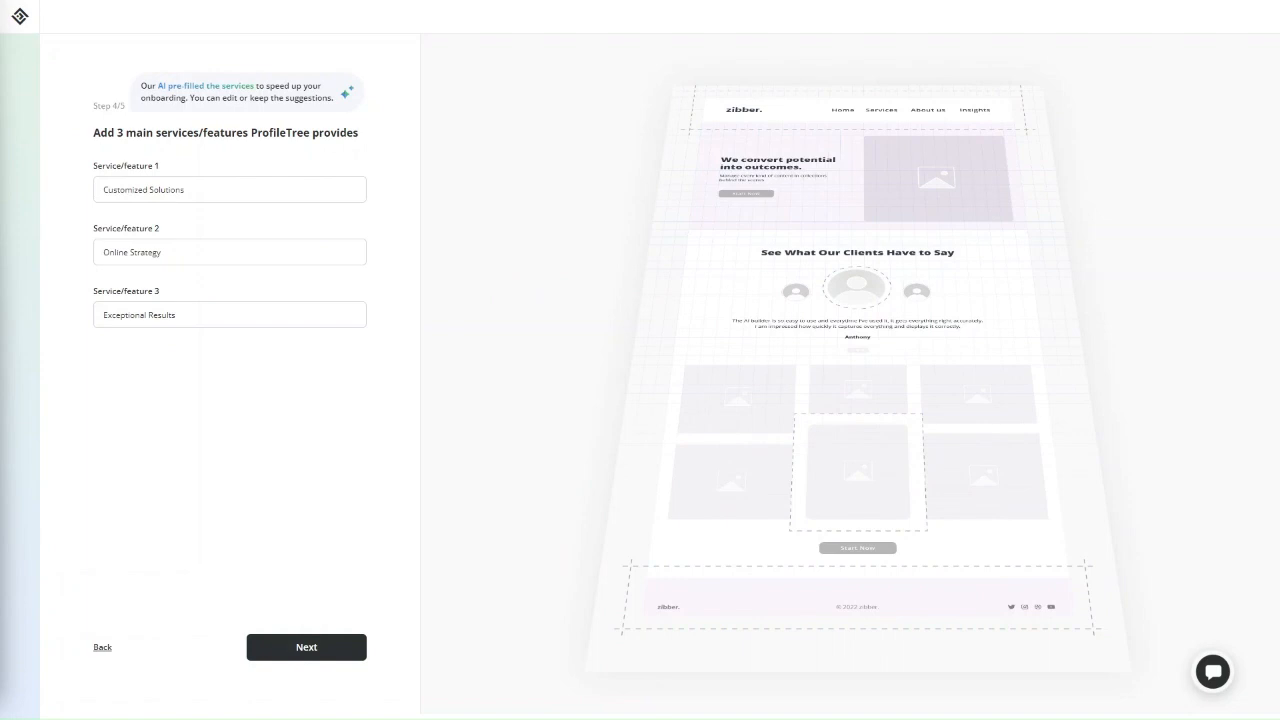
Replace the services with Web Design & Development, Digital Marketing Services and Content Marketing Services, then continue.
{"action": "triple_click", "coordinate": [263, 194]}
{"action": "type", "text": "Web Design & Development"}
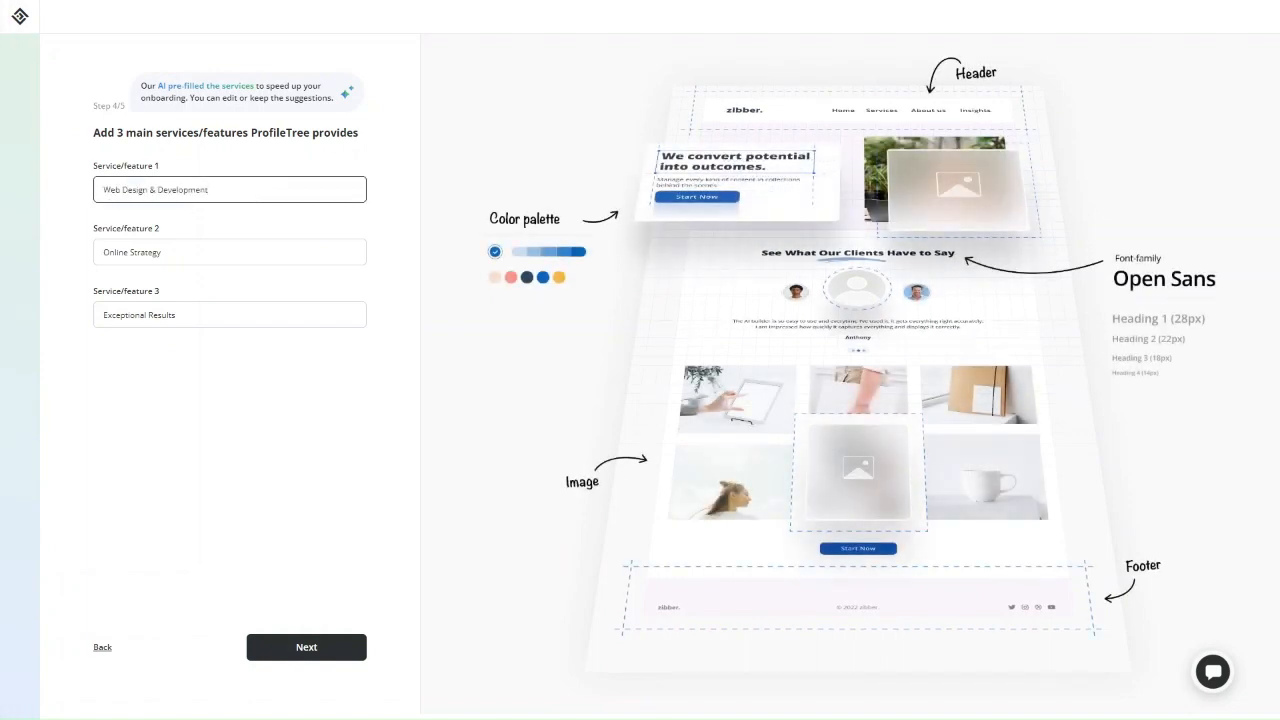
{"action": "key", "text": "alt+Tab"}
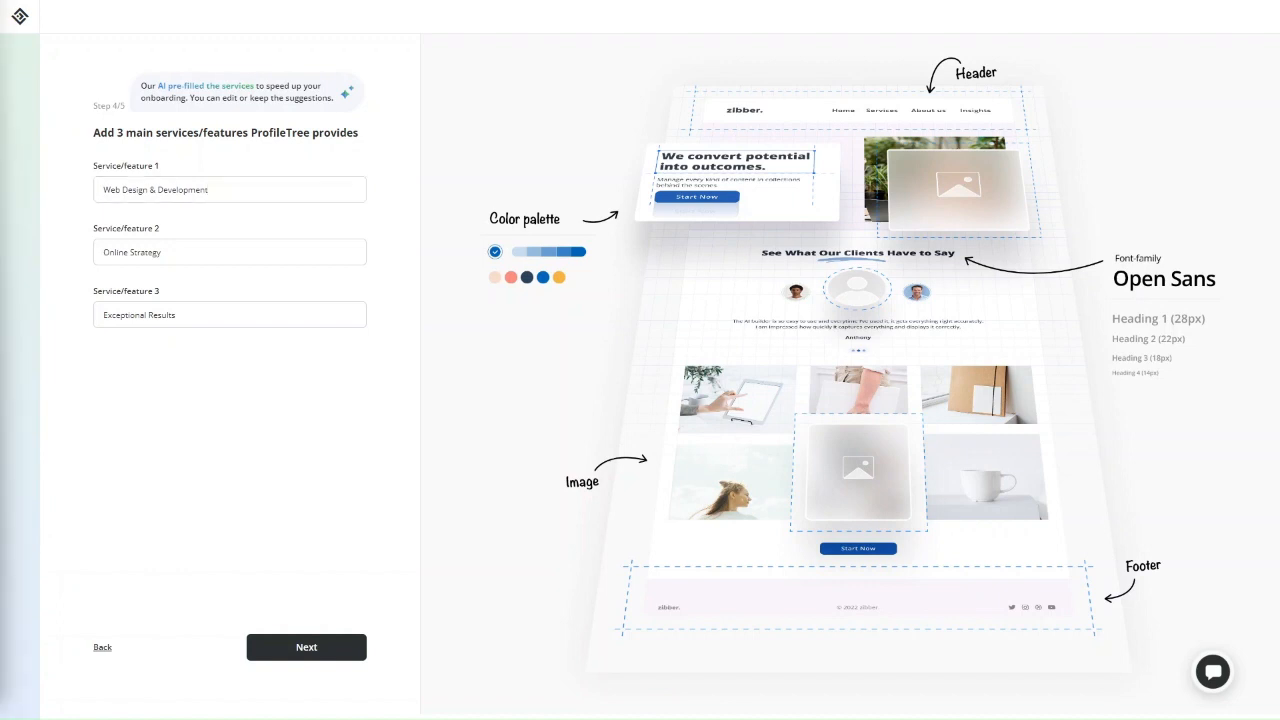
{"action": "triple_click", "coordinate": [291, 259]}
{"action": "type", "text": "Digital Marketing Services"}
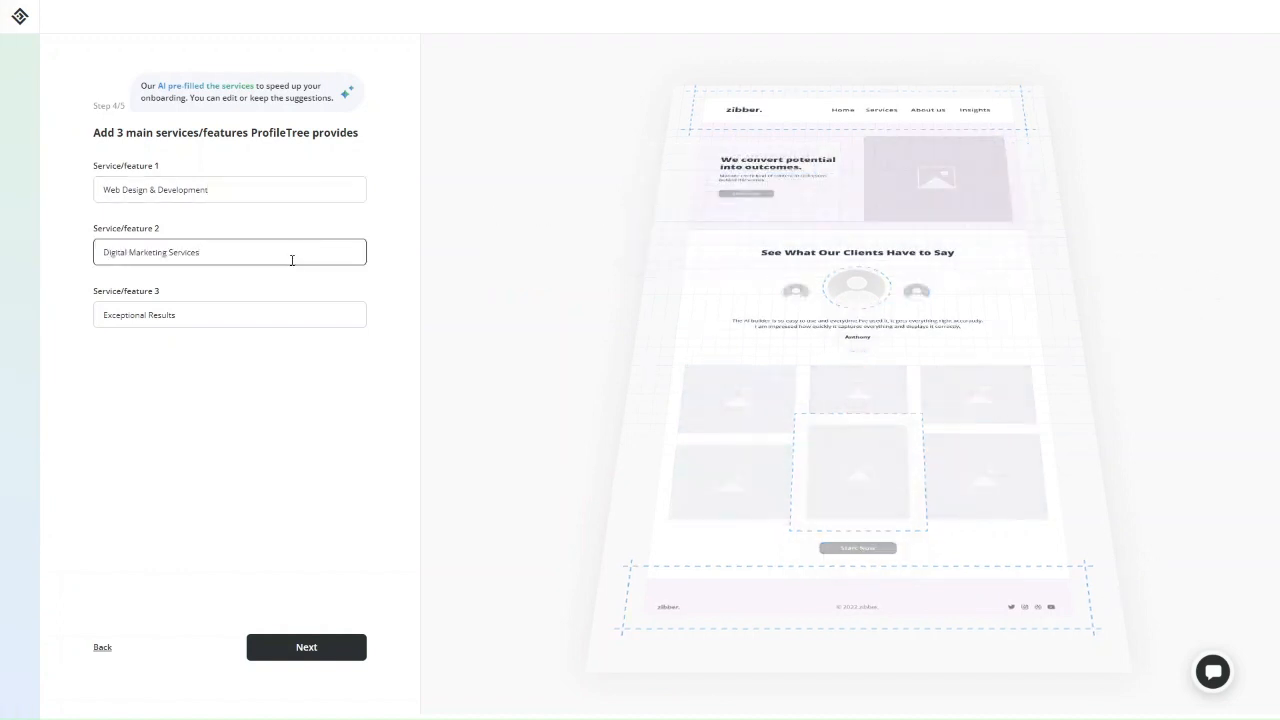
{"action": "key", "text": "alt+Tab"}
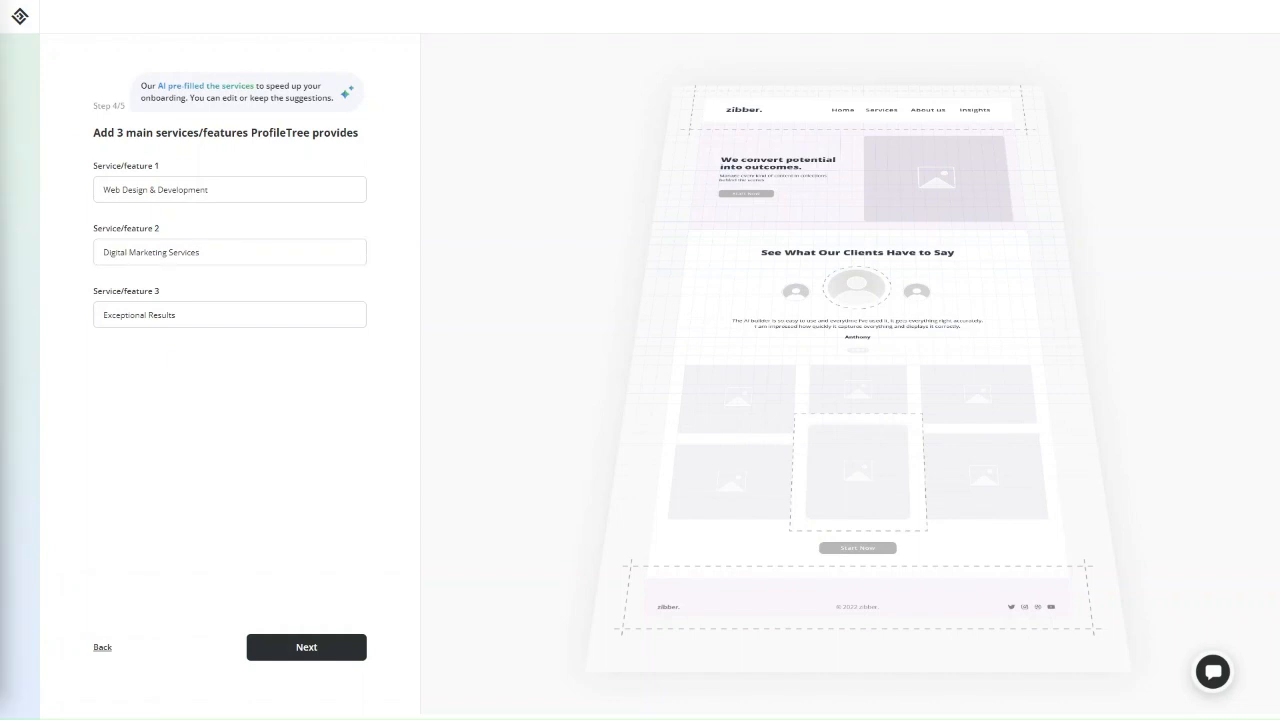
{"action": "left_click", "coordinate": [213, 321]}
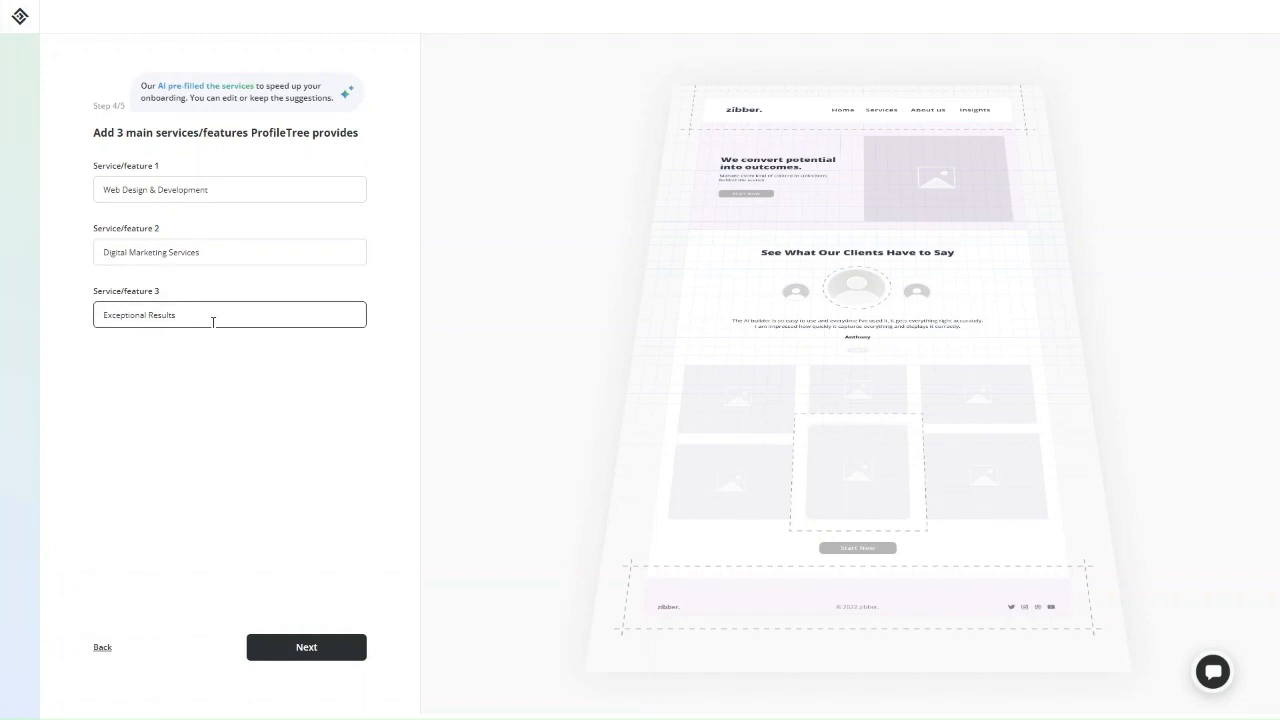
{"action": "triple_click", "coordinate": [213, 321]}
{"action": "type", "text": "Content Marketing Services"}
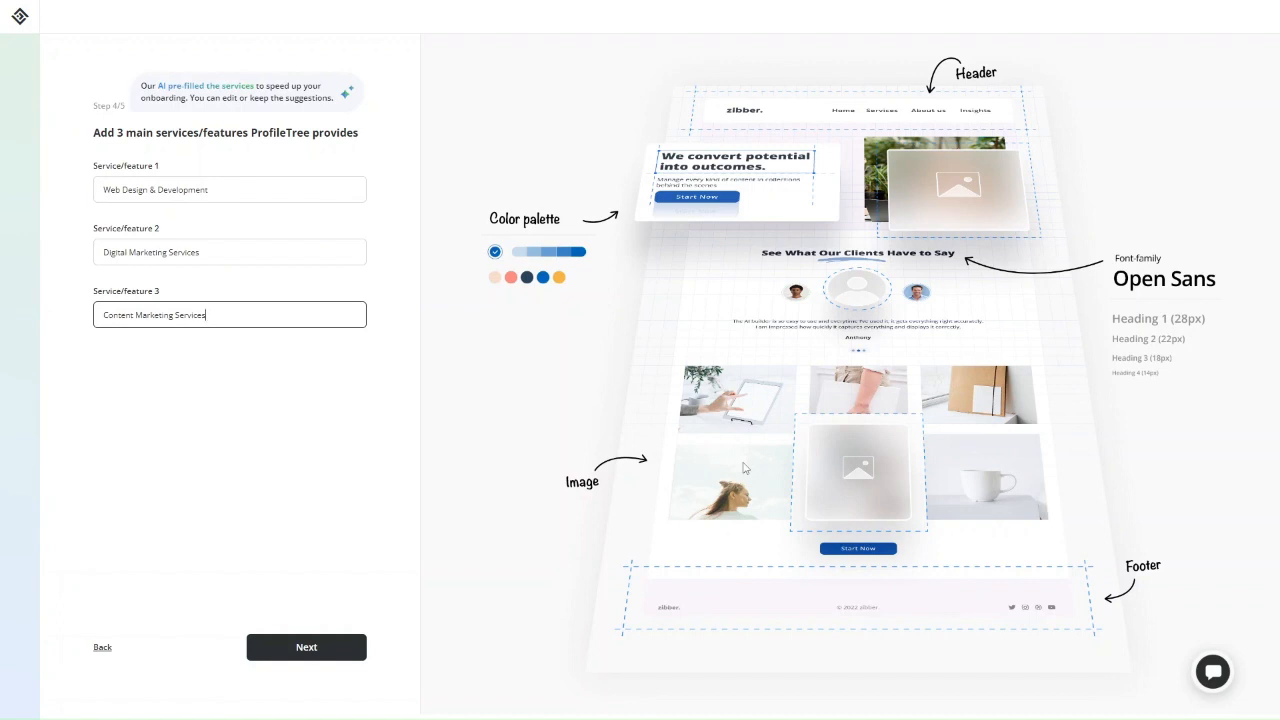
{"action": "left_click", "coordinate": [298, 647]}
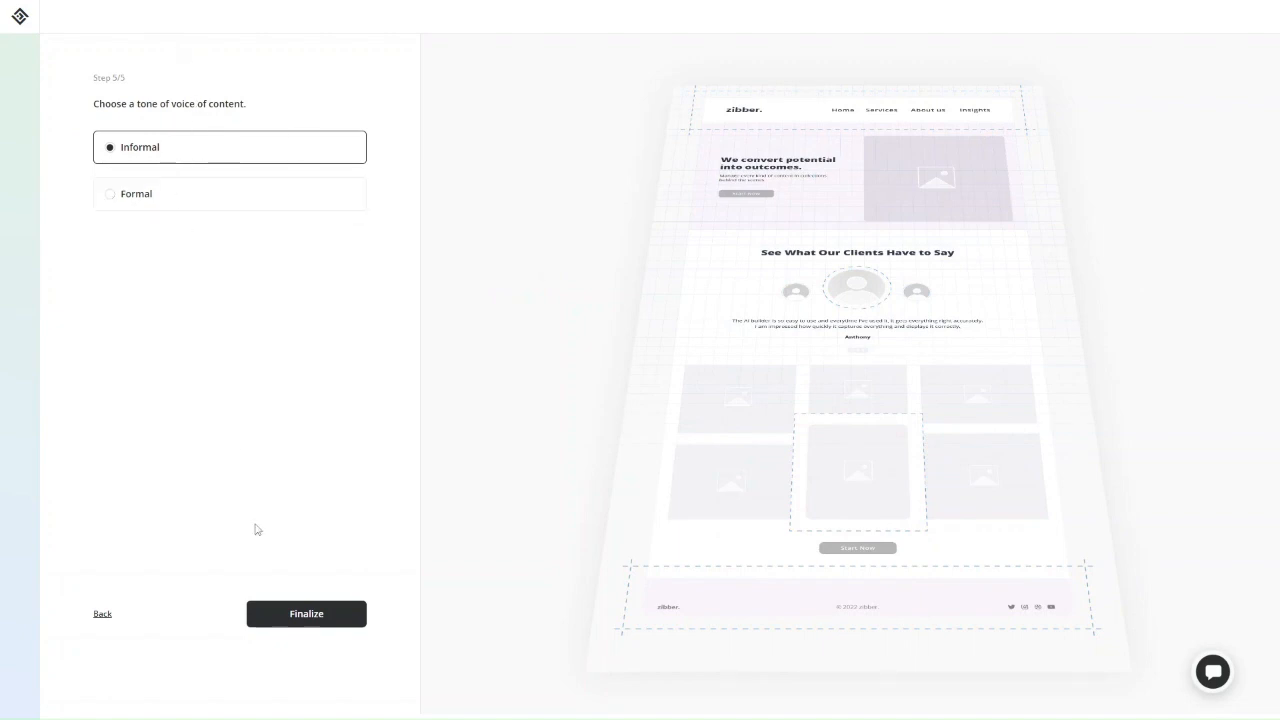
Set the tone of voice to Formal and finalize the wizard.
{"action": "left_click", "coordinate": [204, 207]}
{"action": "left_click", "coordinate": [276, 622]}
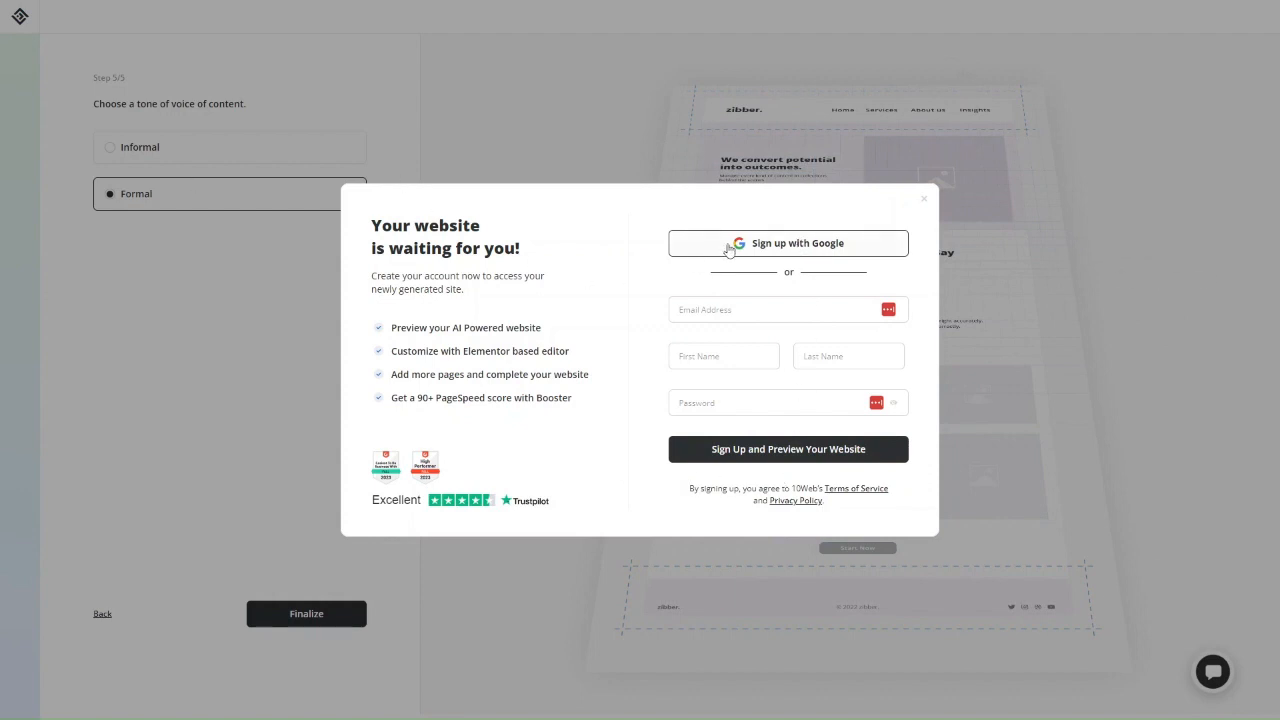
Enter the account e-mail address in the sign-up form.
{"action": "left_click", "coordinate": [713, 310]}
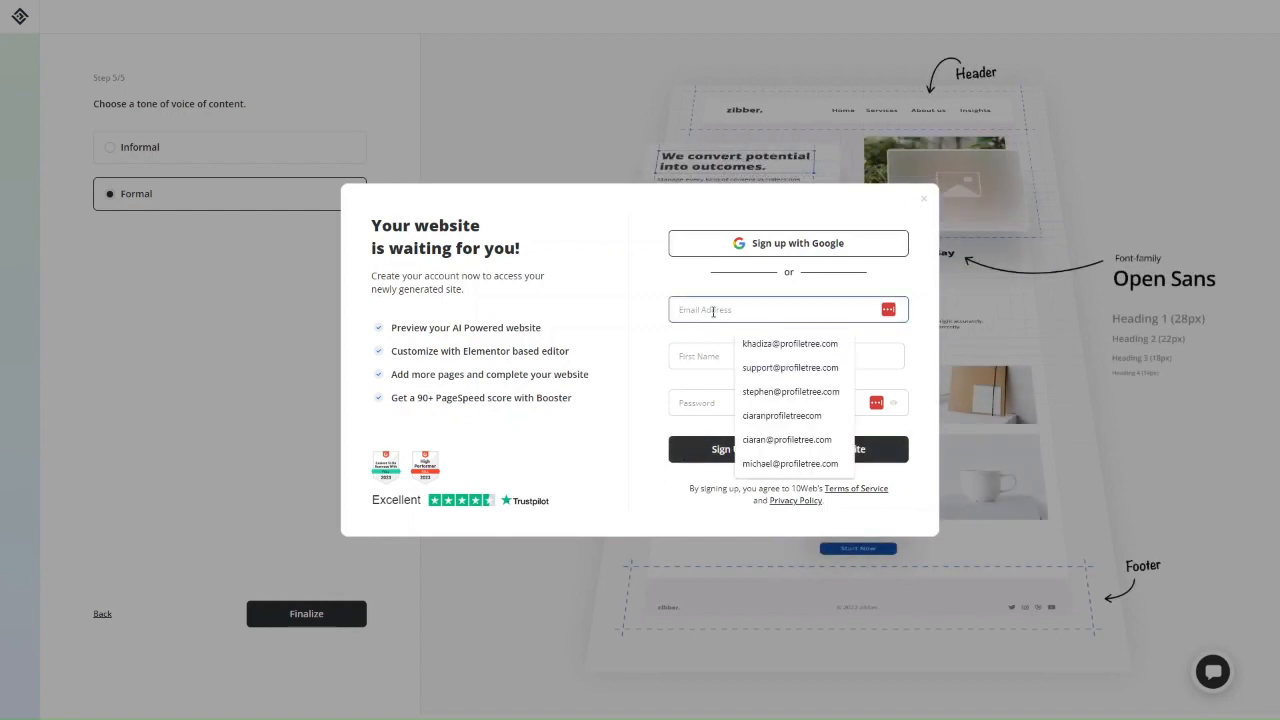
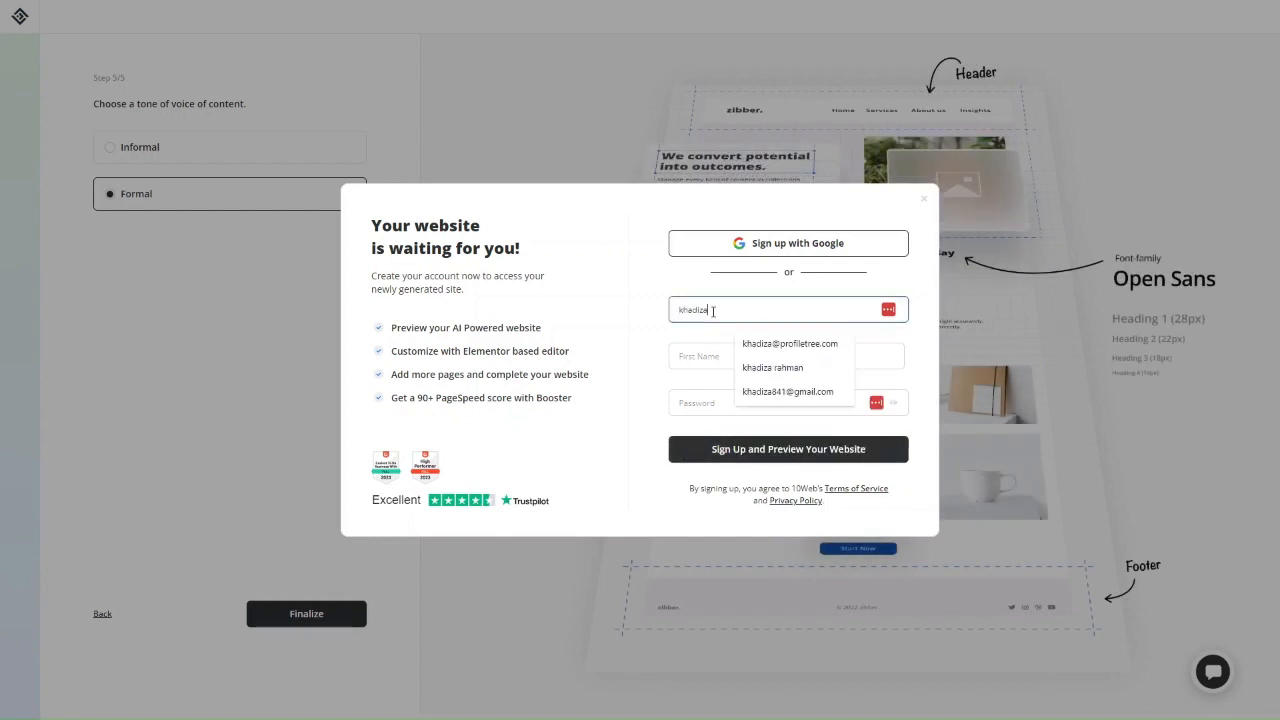
{"action": "key", "text": "ctrl+a"}
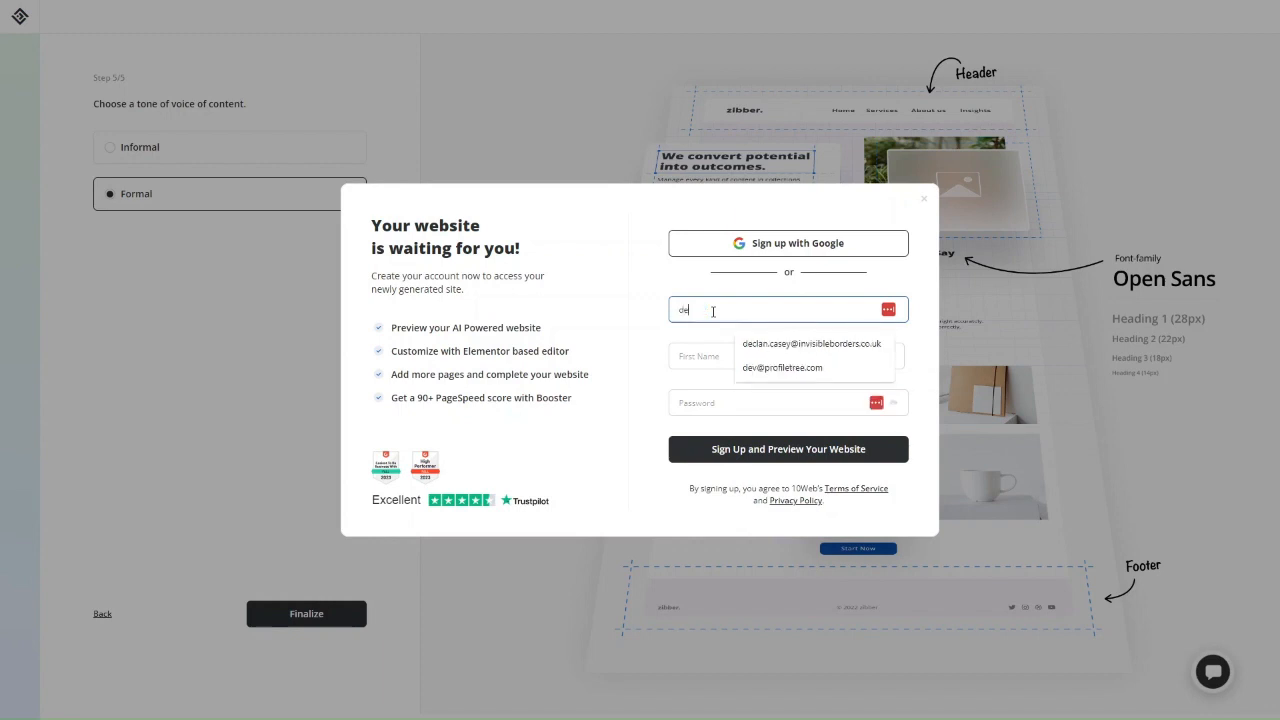
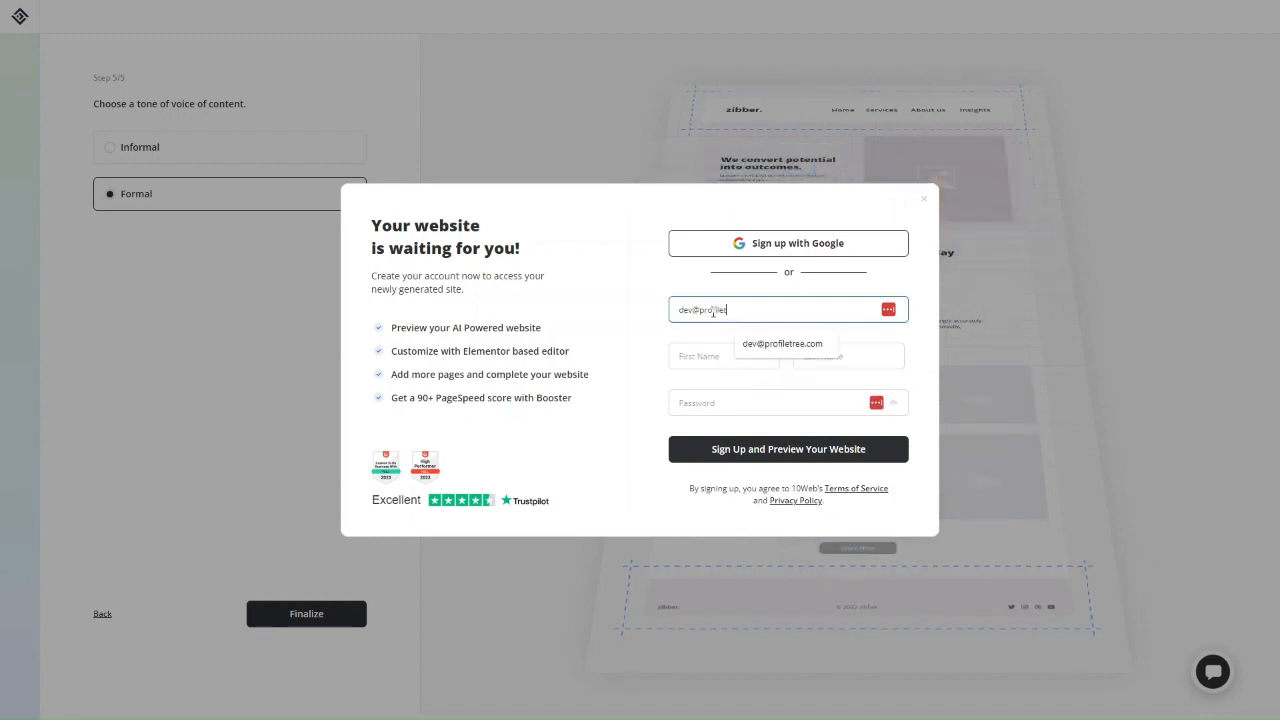
{"action": "left_click", "coordinate": [701, 379]}
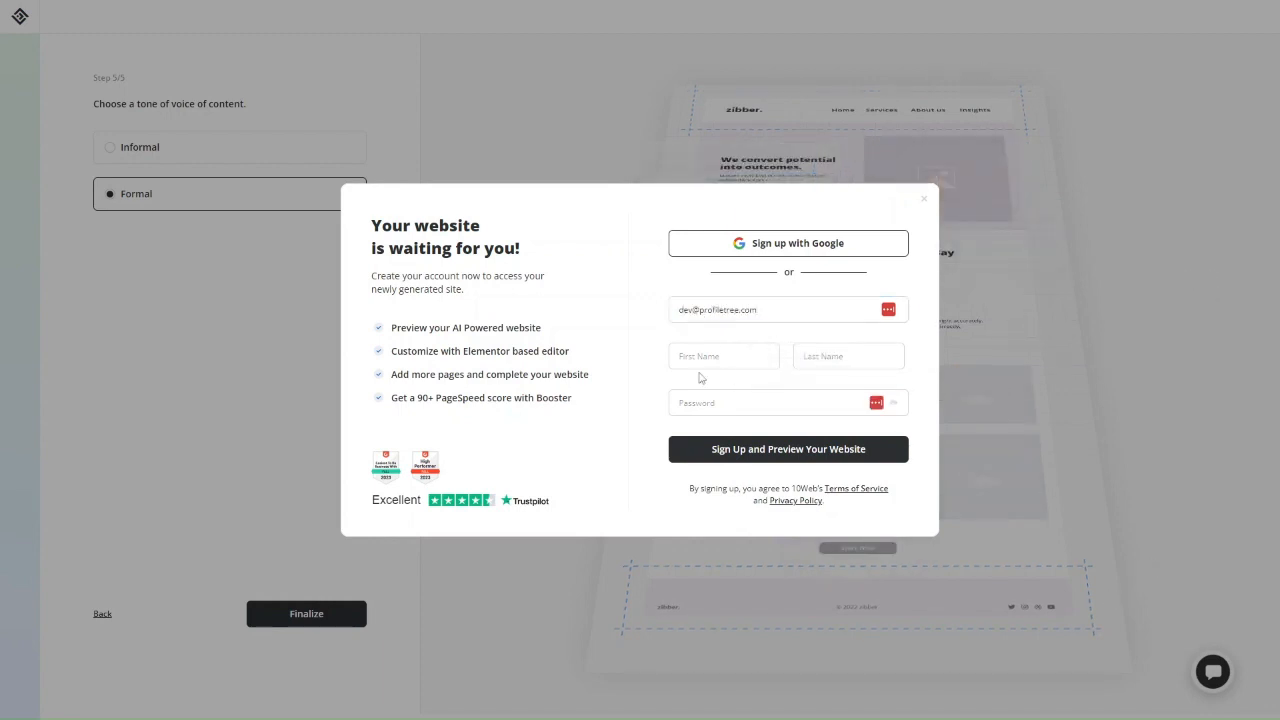
Fill in the first name, last name and password, then submit Sign Up and Preview Your Website.
{"action": "left_click", "coordinate": [689, 350]}
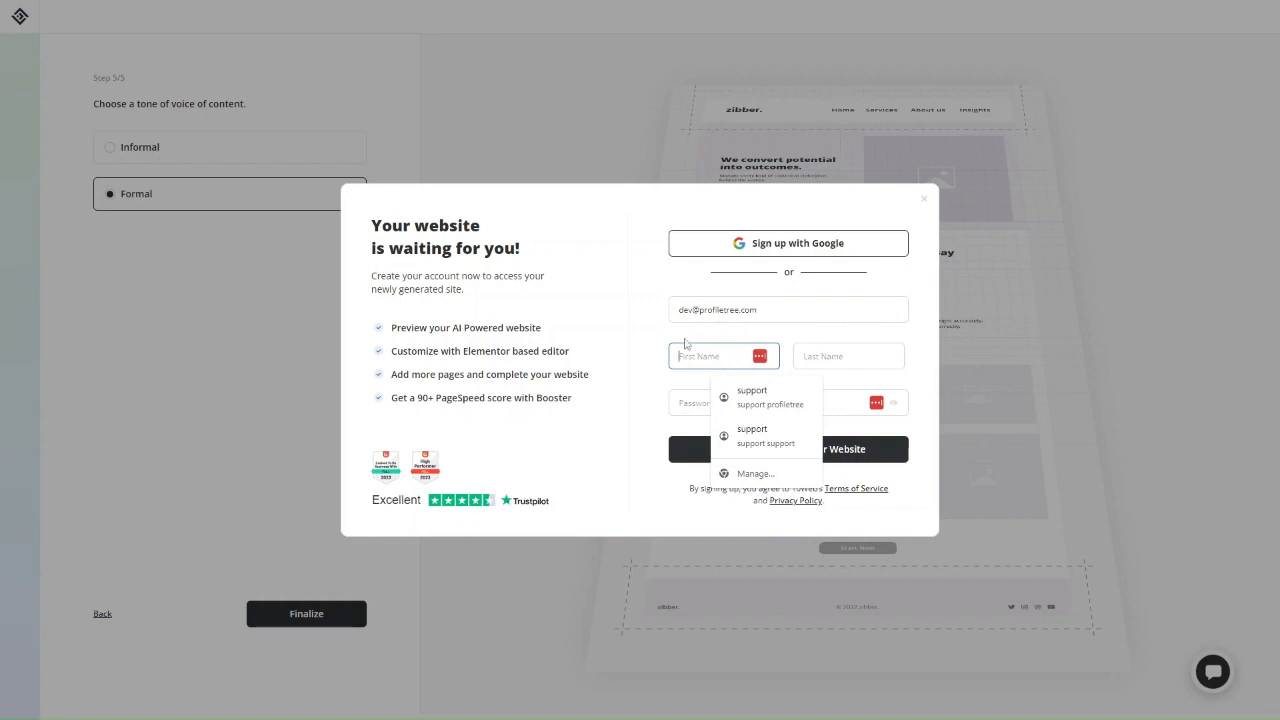
{"action": "type", "text": "Dev"}
{"action": "key", "text": "Tab"}
{"action": "type", "text": "P"}
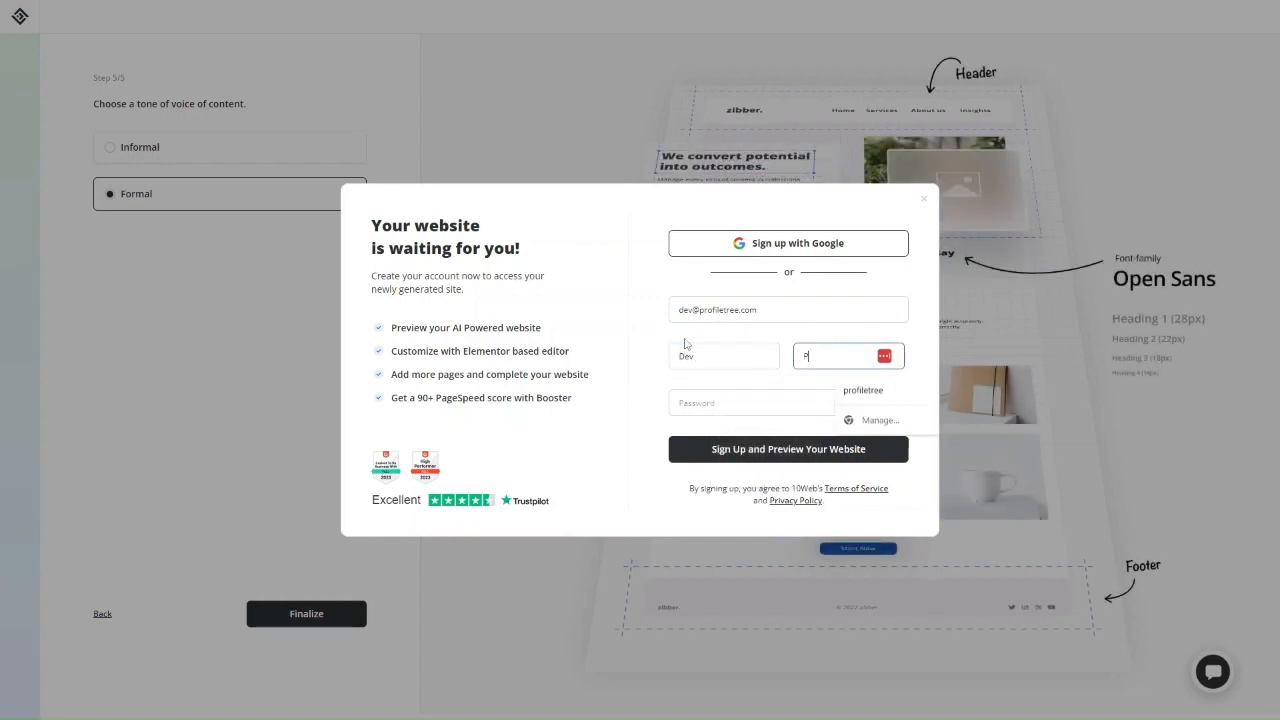
{"action": "left_click", "coordinate": [862, 390]}
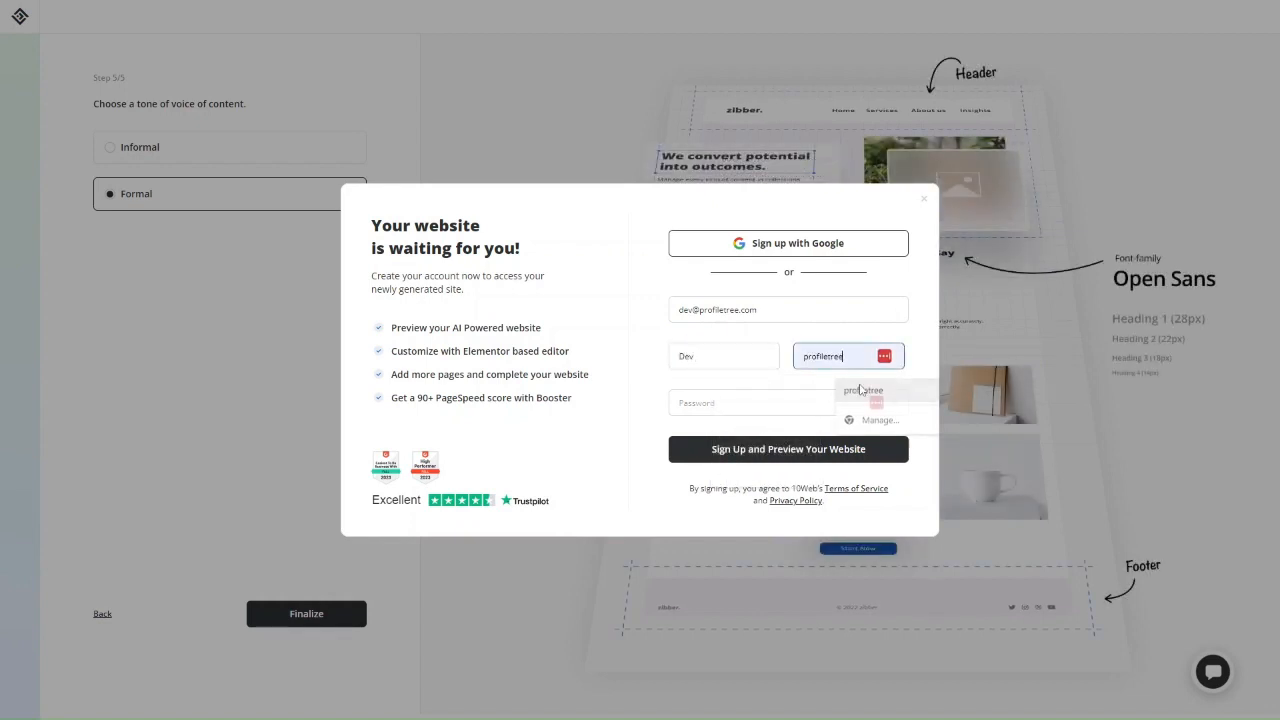
{"action": "left_click", "coordinate": [751, 404]}
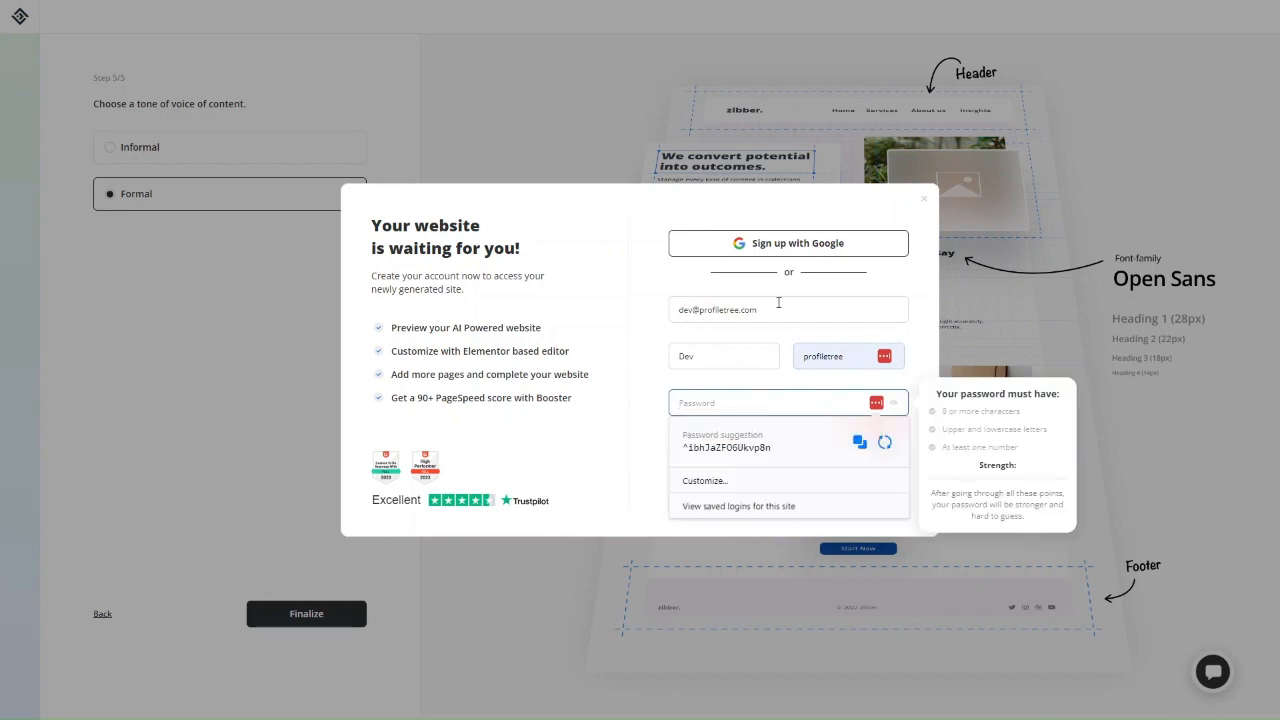
{"action": "type", "text": "•••••••••••"}
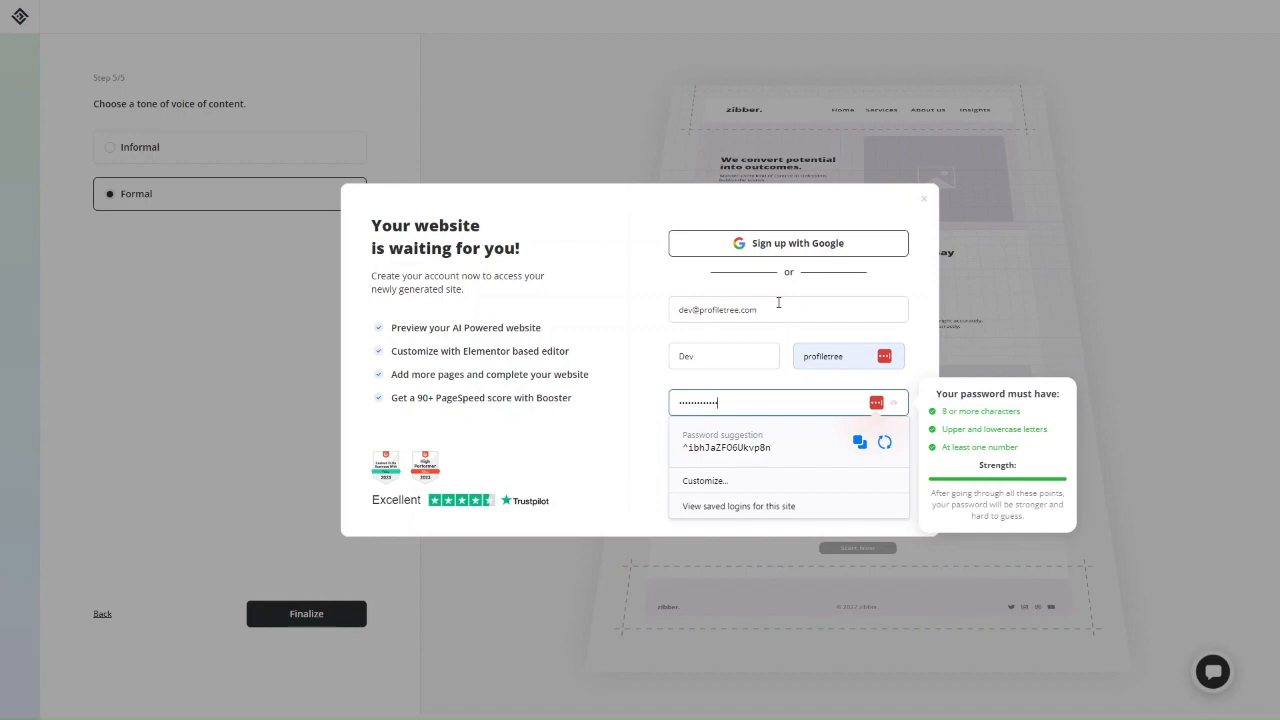
{"action": "left_click", "coordinate": [645, 425]}
{"action": "left_click", "coordinate": [757, 451]}
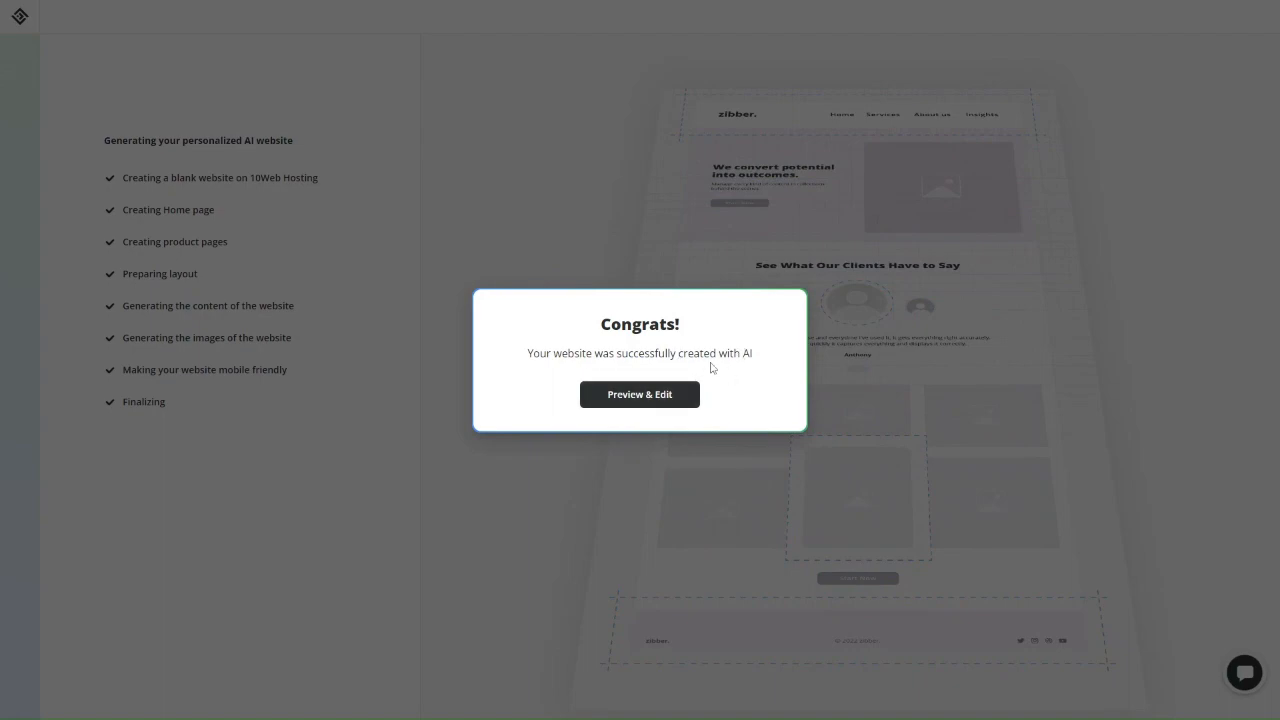
Open the finished ProfileTree website in preview from the Congrats dialog.
{"action": "left_click", "coordinate": [640, 402]}
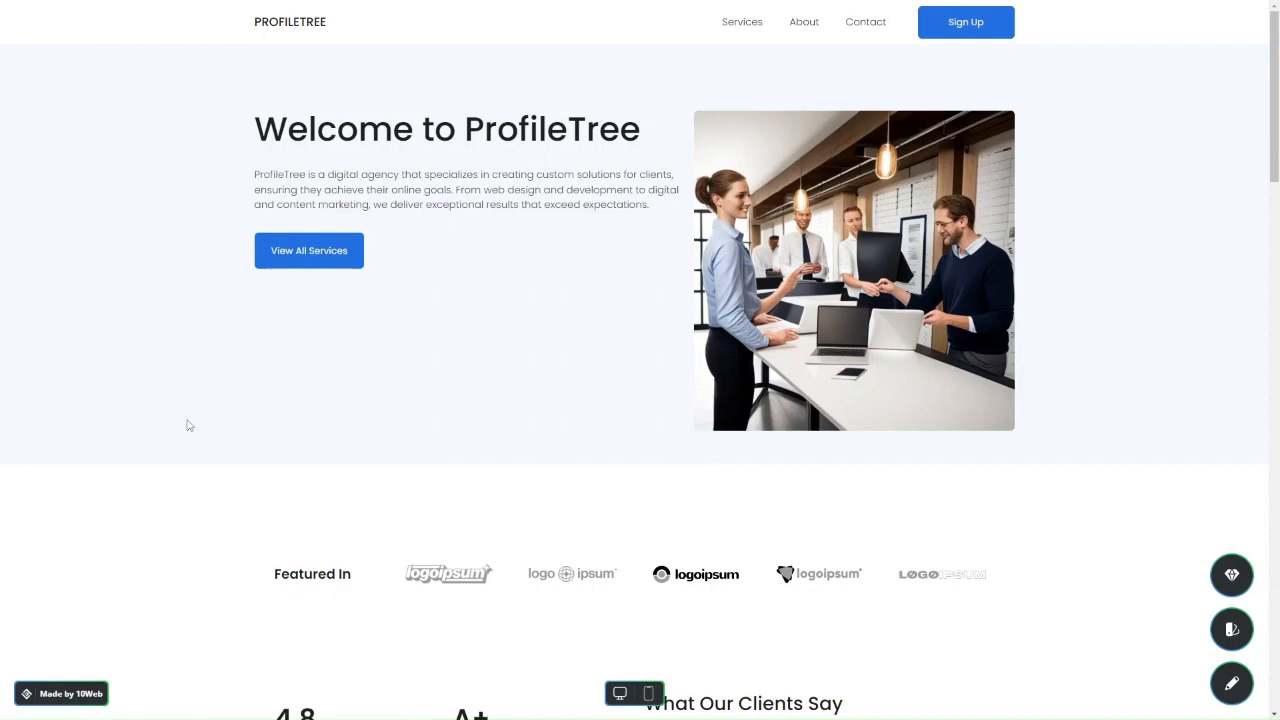
Scroll through the generated home page, then view the All Services page.
{"action": "scroll", "coordinate": [421, 486], "scroll_direction": "down", "scroll_amount": 8}
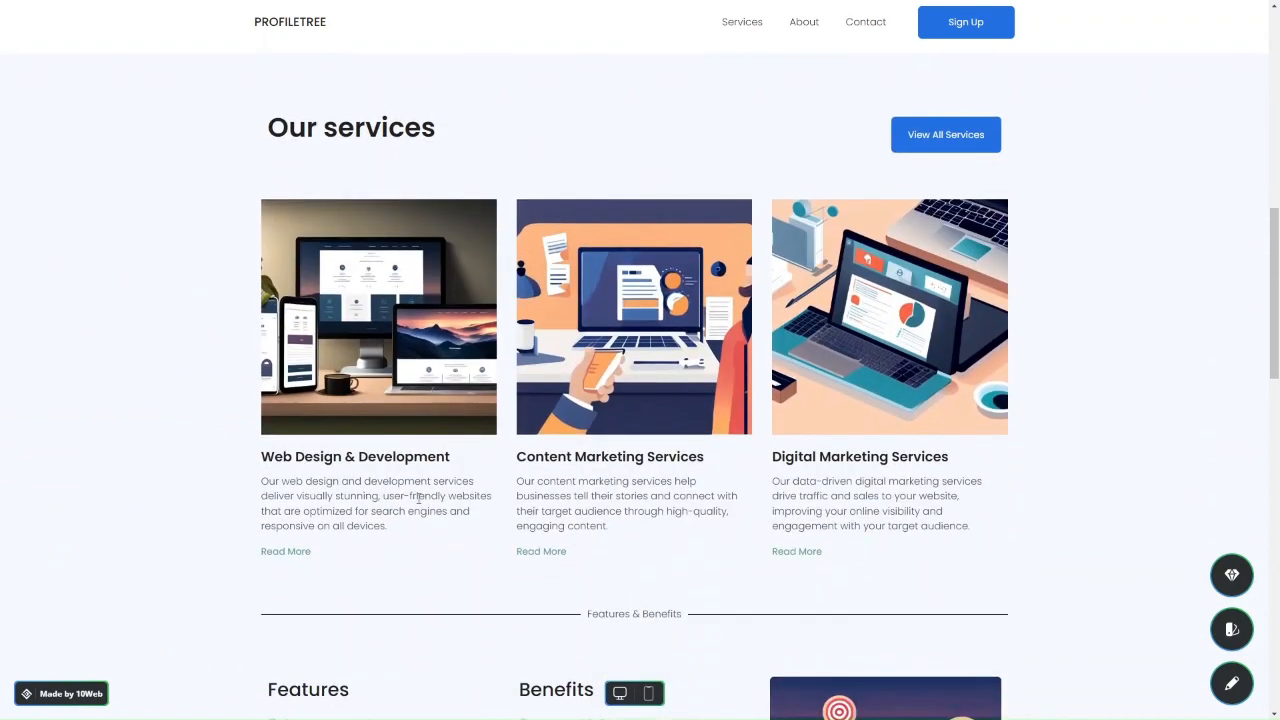
{"action": "scroll", "coordinate": [425, 490], "scroll_direction": "down", "scroll_amount": 2}
{"action": "scroll", "coordinate": [419, 498], "scroll_direction": "up", "scroll_amount": 10}
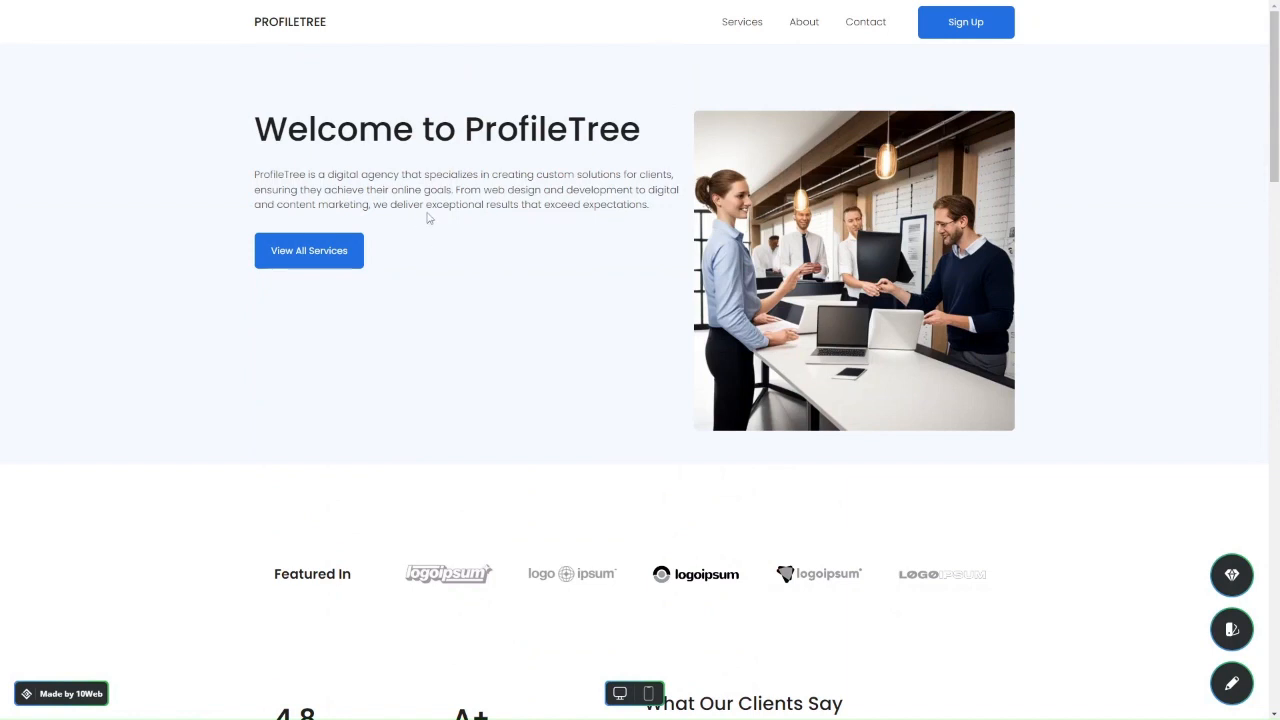
{"action": "scroll", "coordinate": [546, 354], "scroll_direction": "down", "scroll_amount": 5}
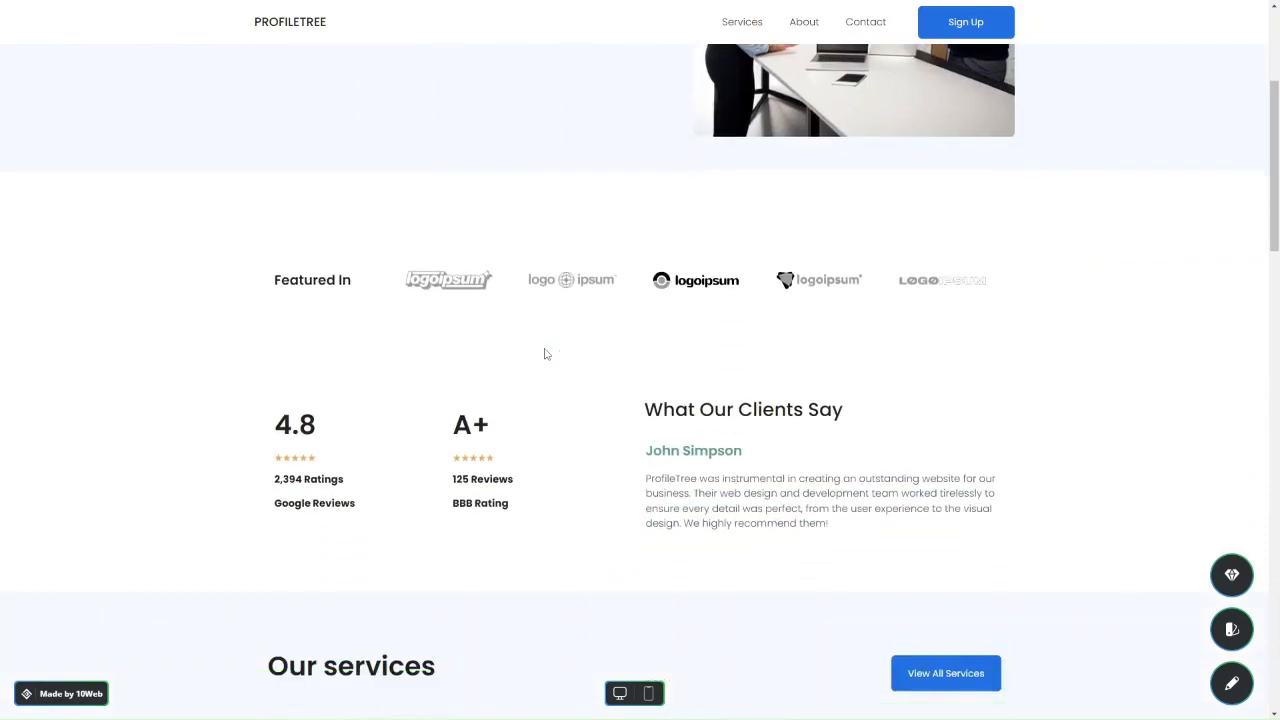
{"action": "scroll", "coordinate": [546, 354], "scroll_direction": "up", "scroll_amount": 5}
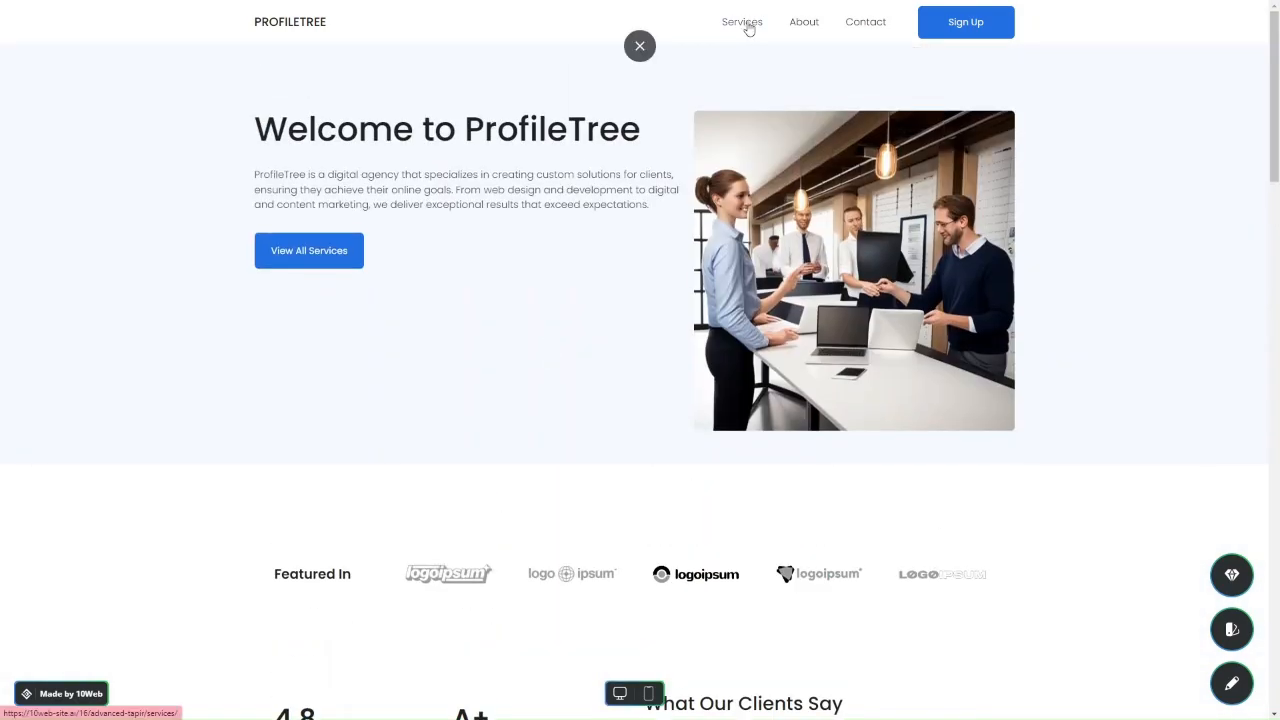
{"action": "left_click", "coordinate": [748, 27]}
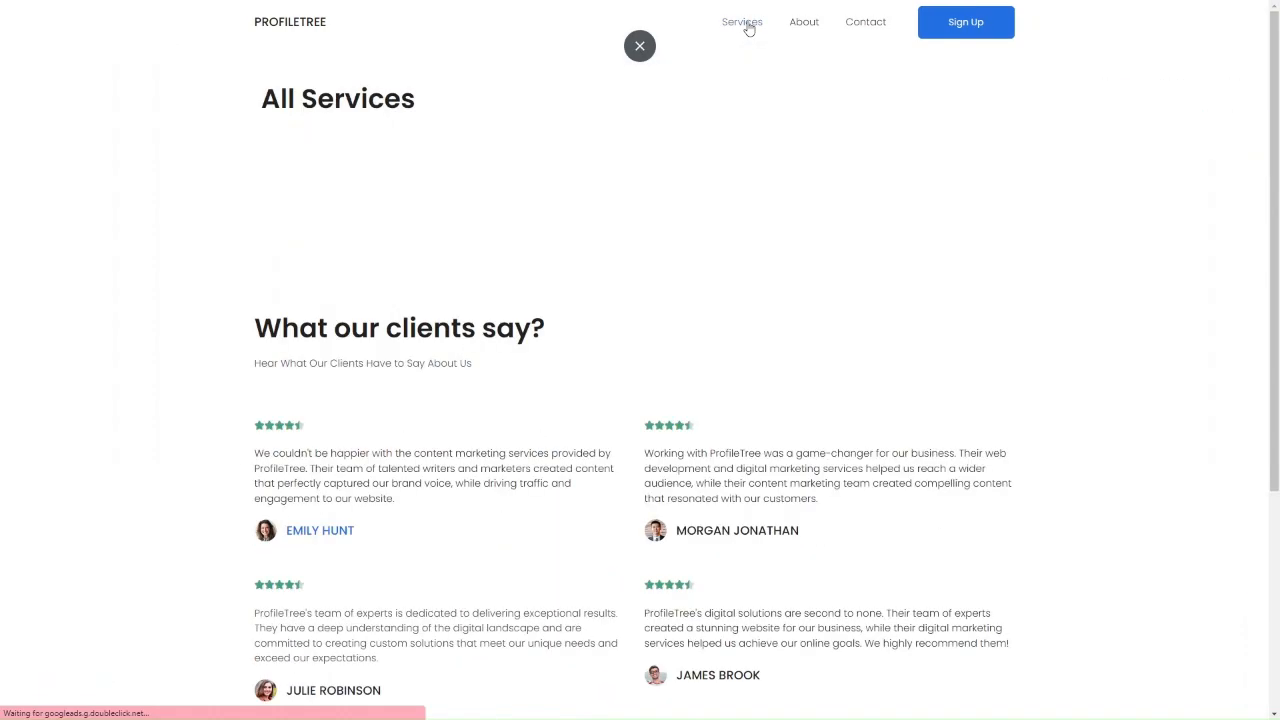
Return to the ProfileTree home page and look over its Featured In and testimonials sections.
{"action": "left_click", "coordinate": [319, 27]}
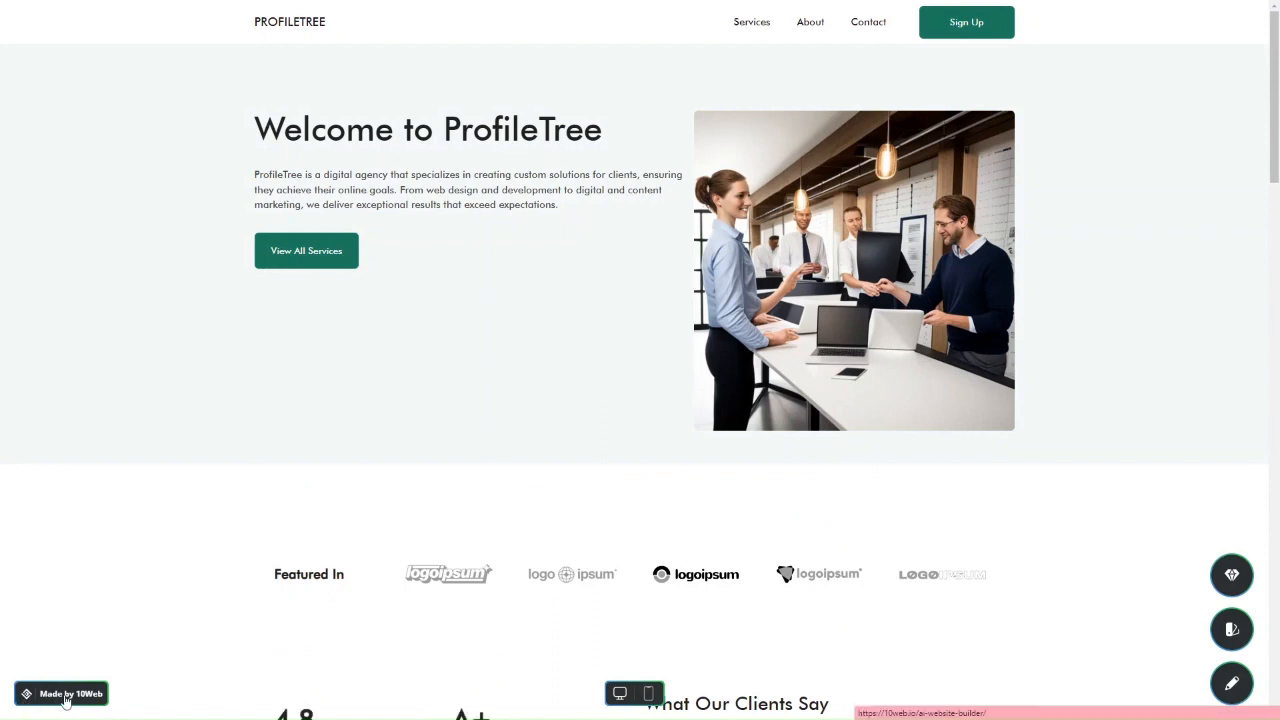
{"action": "scroll", "coordinate": [90, 690], "scroll_direction": "down", "scroll_amount": 1}
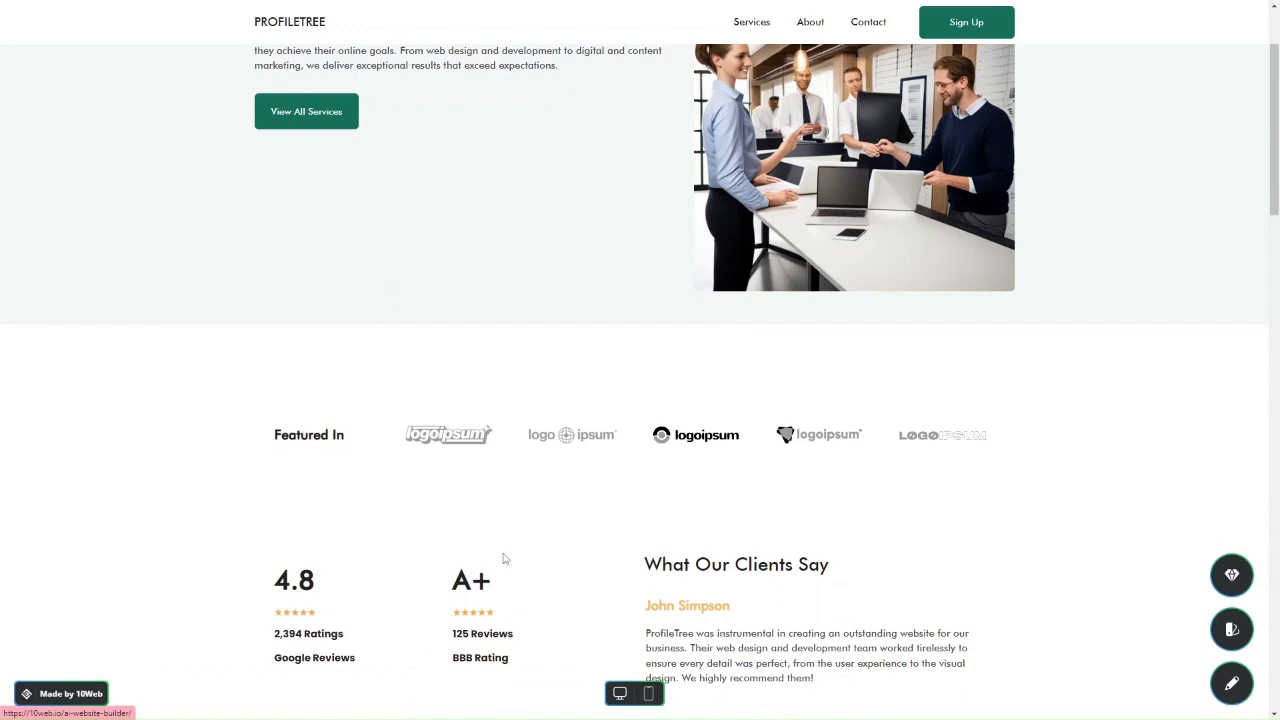
{"action": "scroll", "coordinate": [503, 560], "scroll_direction": "down", "scroll_amount": 1}
{"action": "scroll", "coordinate": [503, 560], "scroll_direction": "up", "scroll_amount": 2}
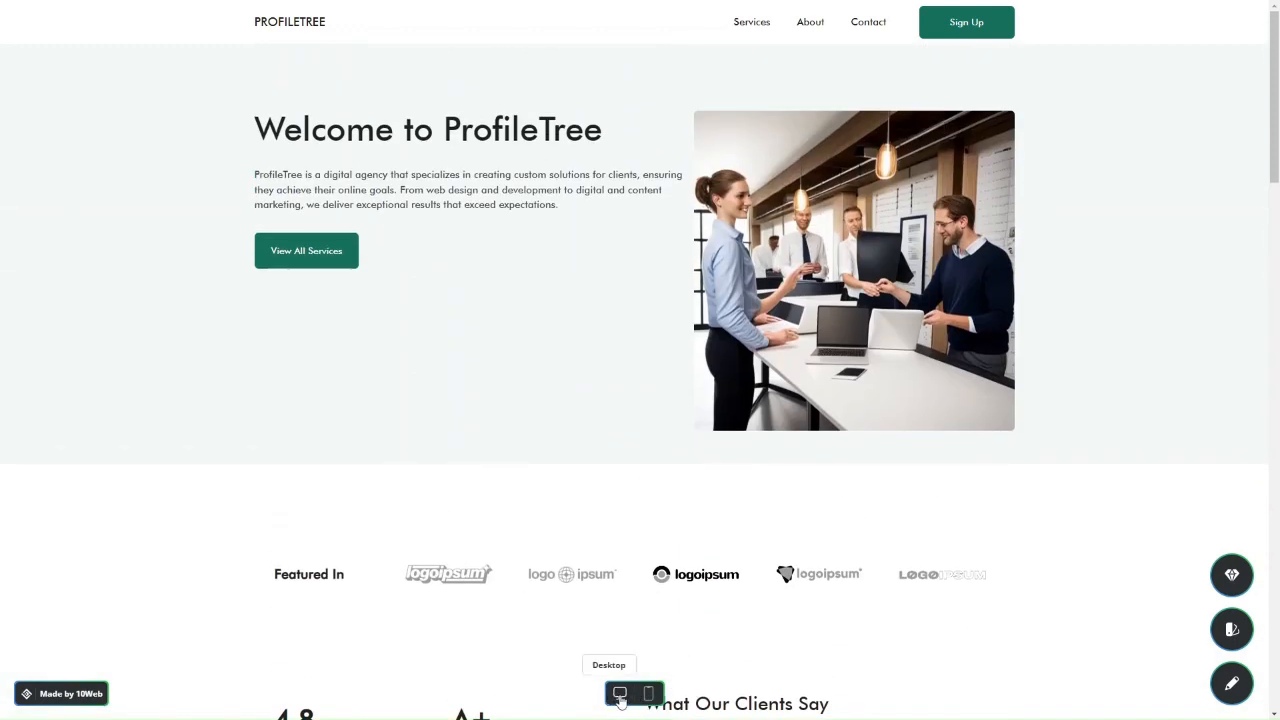
{"action": "left_click", "coordinate": [648, 693]}
{"action": "scroll", "coordinate": [646, 421], "scroll_direction": "down", "scroll_amount": 15}
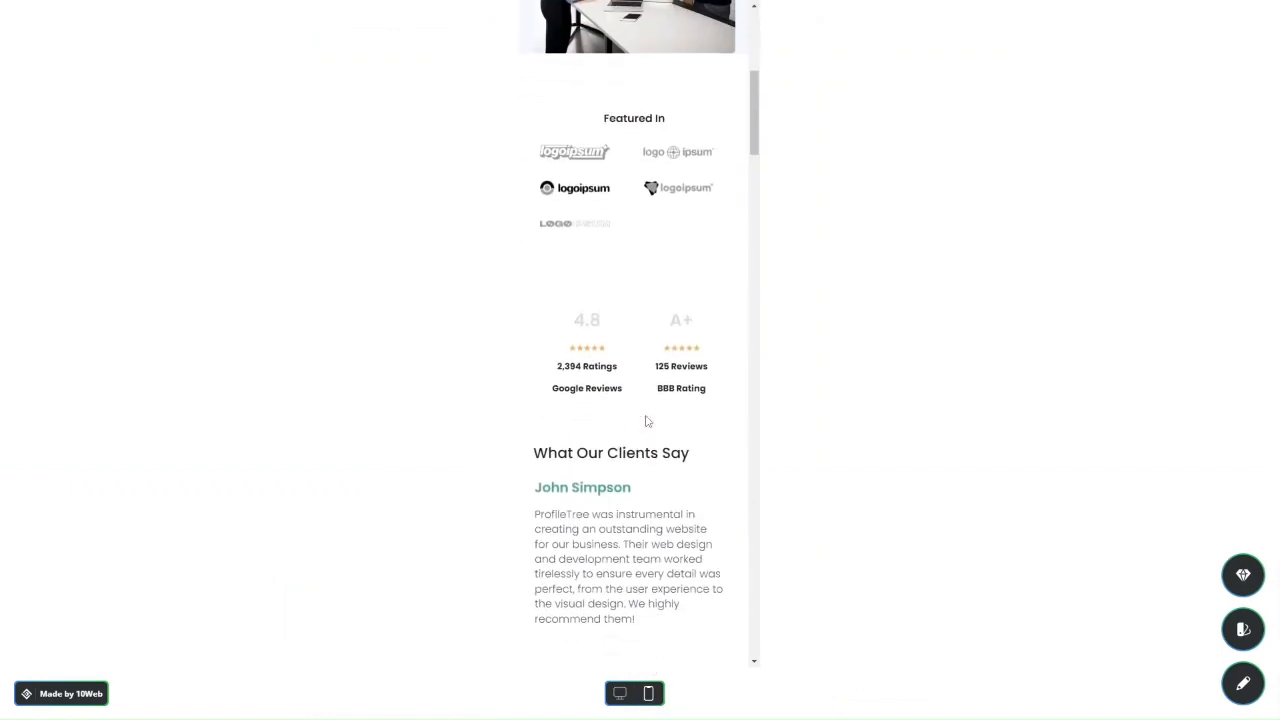
{"action": "scroll", "coordinate": [646, 421], "scroll_direction": "down", "scroll_amount": 5}
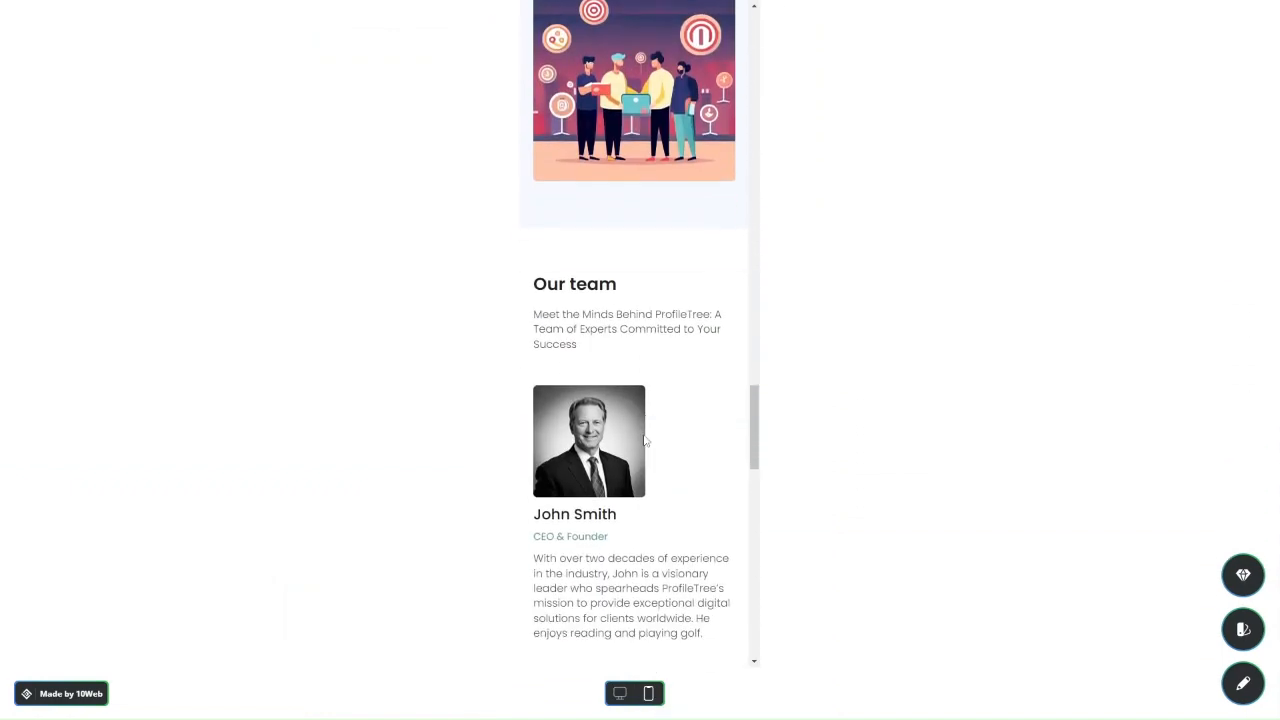
{"action": "left_click", "coordinate": [620, 693]}
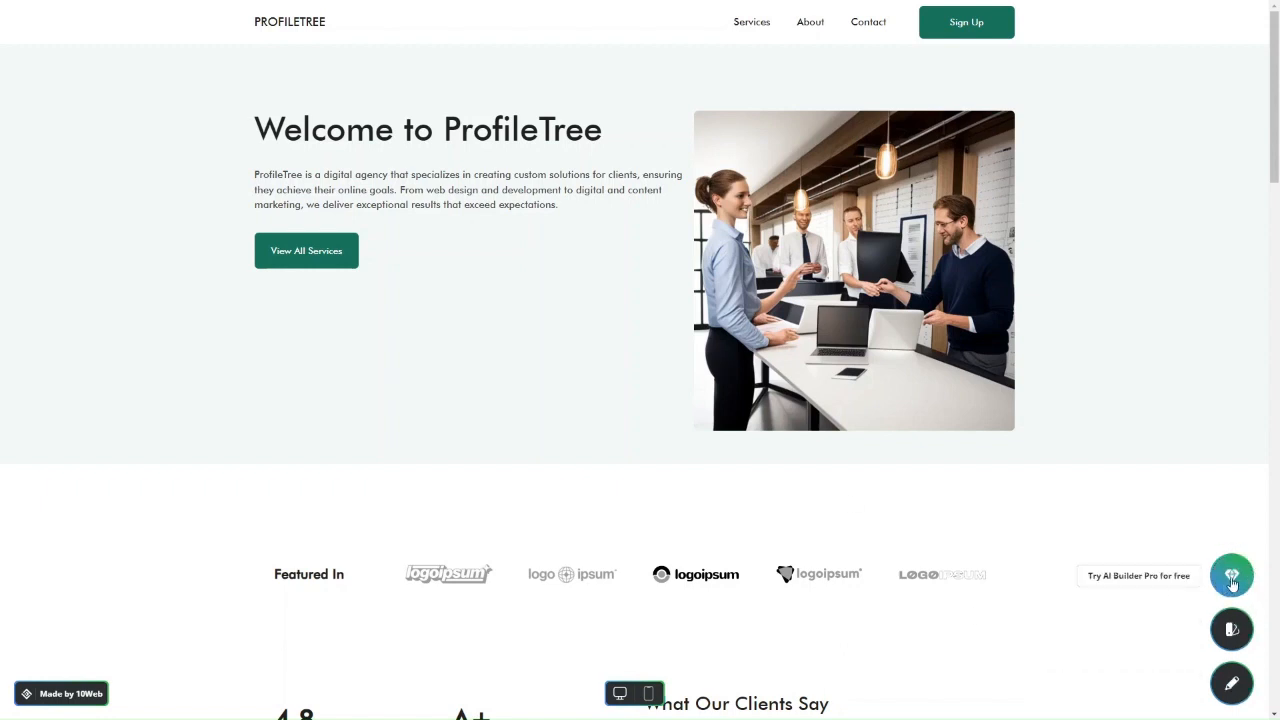
{"action": "left_click", "coordinate": [1231, 578]}
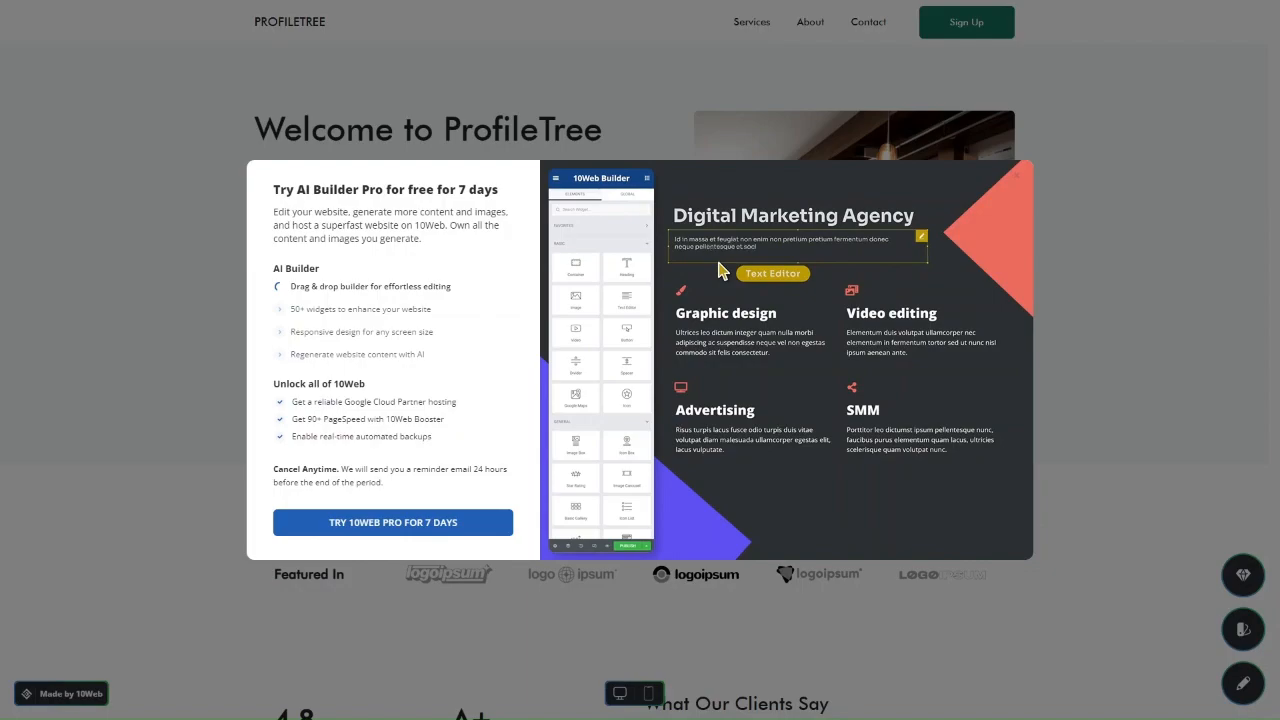
{"action": "left_click", "coordinate": [1065, 297]}
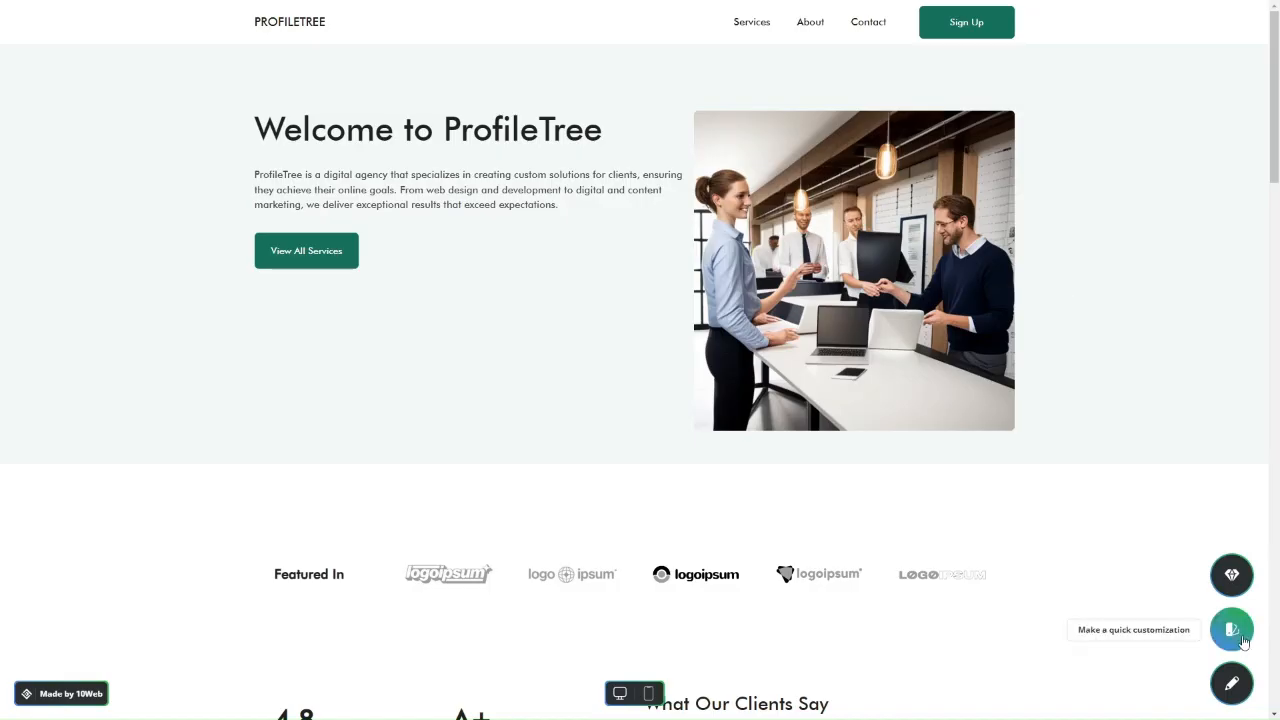
Preview the Clean, Classic, Ocean and Forest colour palettes on the site.
{"action": "left_click", "coordinate": [1232, 629]}
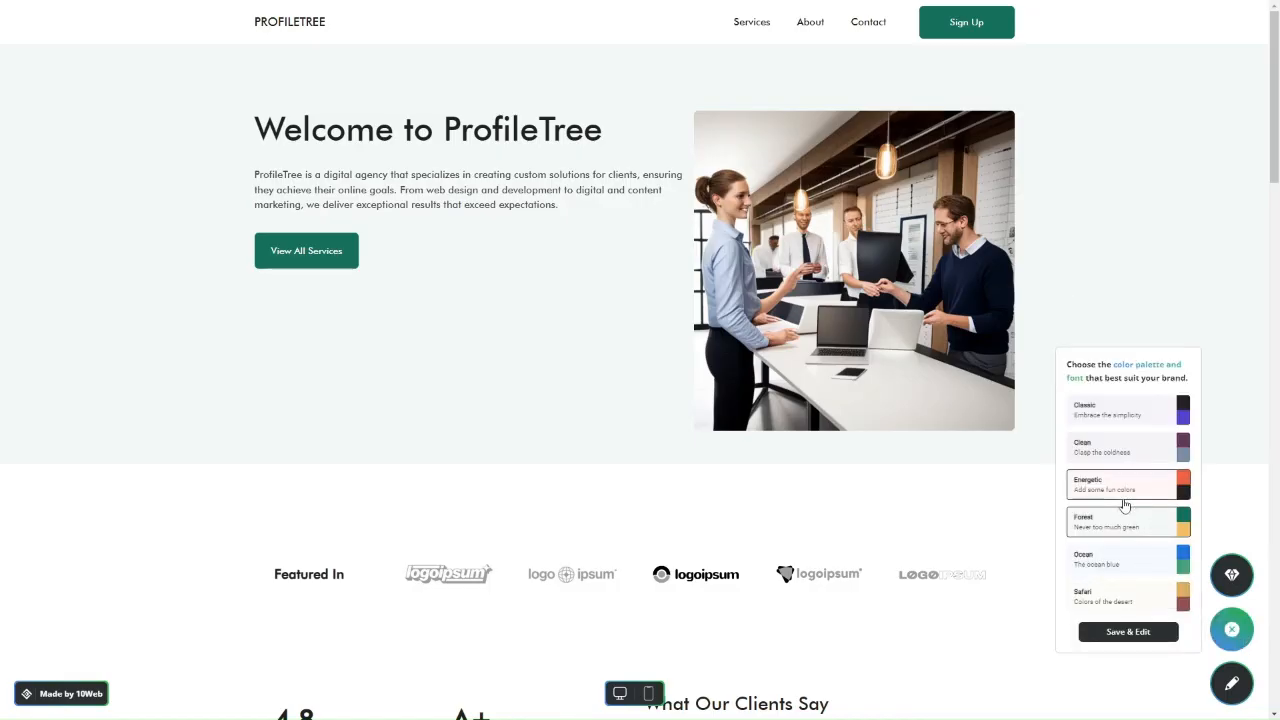
{"action": "scroll", "coordinate": [1123, 500], "scroll_direction": "down", "scroll_amount": 2}
{"action": "scroll", "coordinate": [1124, 506], "scroll_direction": "down", "scroll_amount": 1}
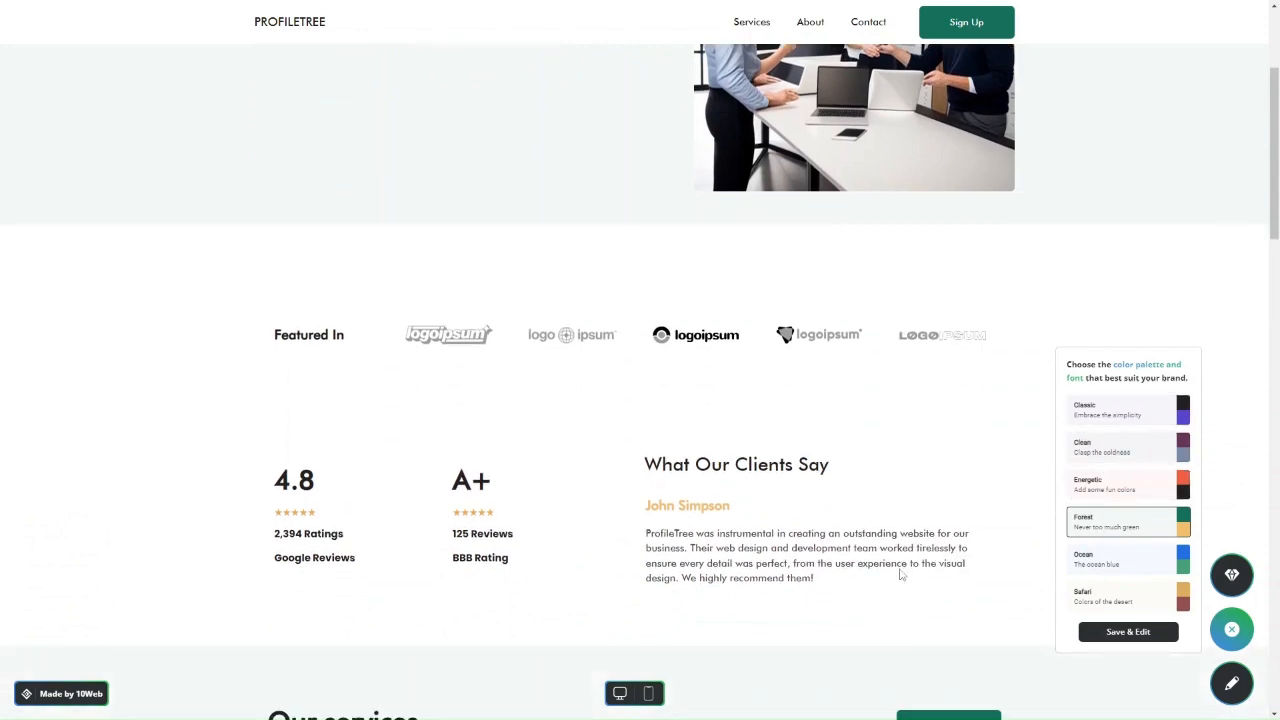
{"action": "scroll", "coordinate": [903, 575], "scroll_direction": "down", "scroll_amount": 3}
{"action": "scroll", "coordinate": [815, 513], "scroll_direction": "down", "scroll_amount": 5}
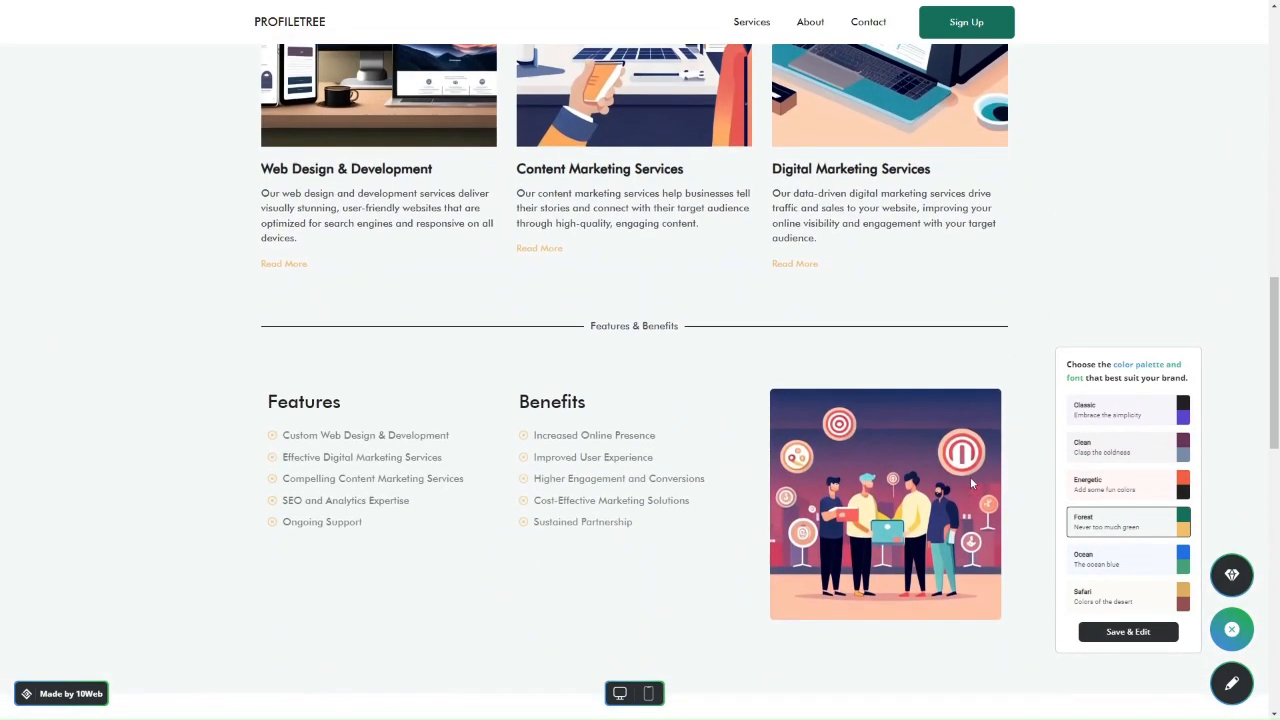
{"action": "left_click", "coordinate": [1085, 445]}
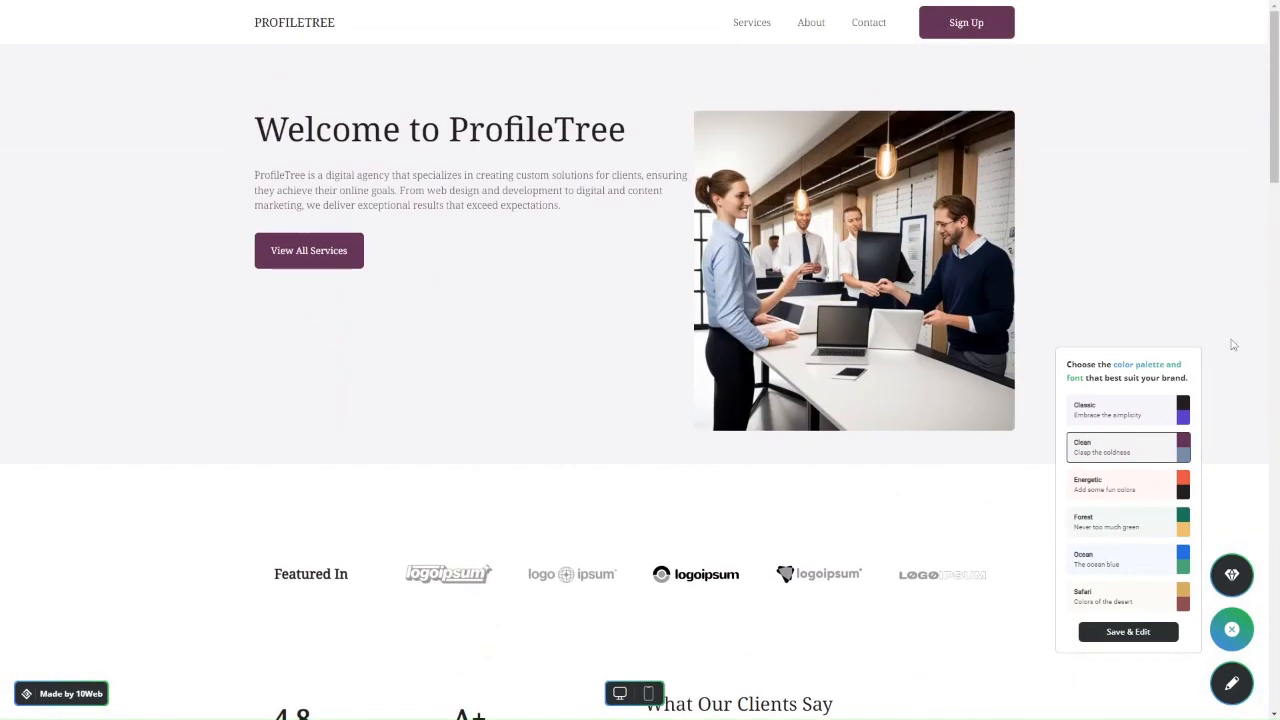
{"action": "left_click", "coordinate": [1087, 420]}
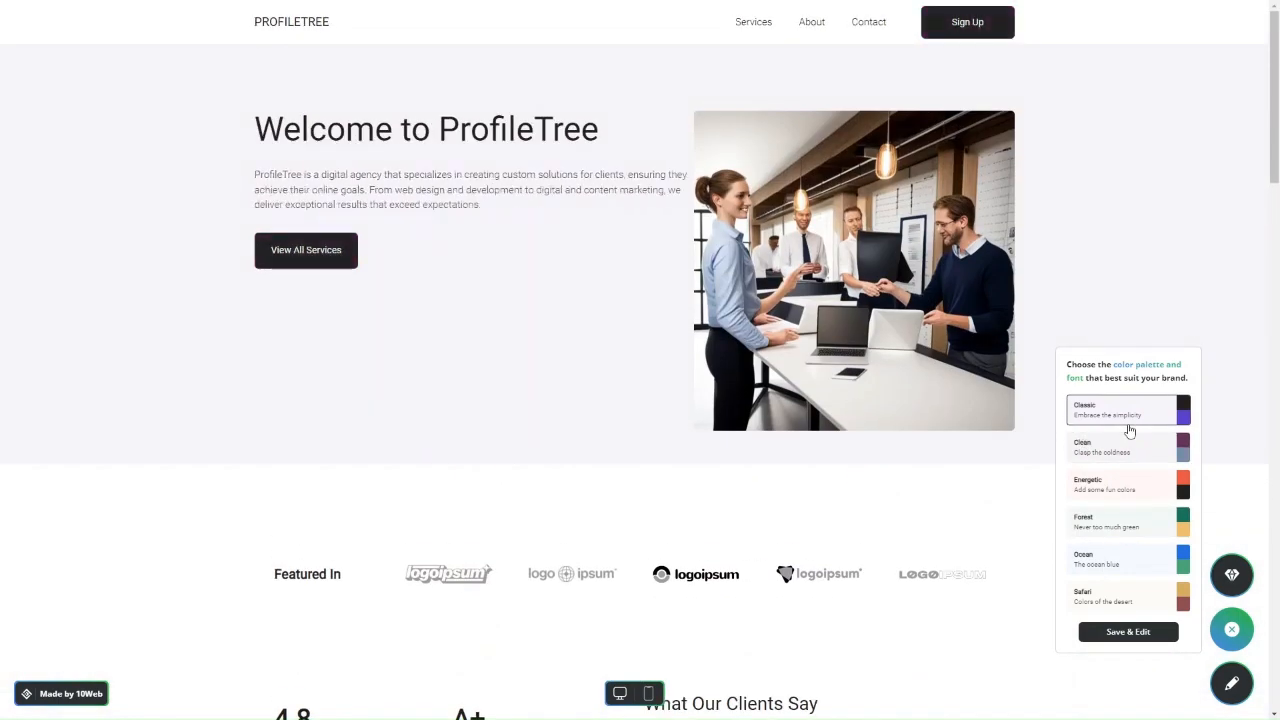
{"action": "left_click", "coordinate": [1115, 568]}
{"action": "left_click", "coordinate": [1110, 523]}
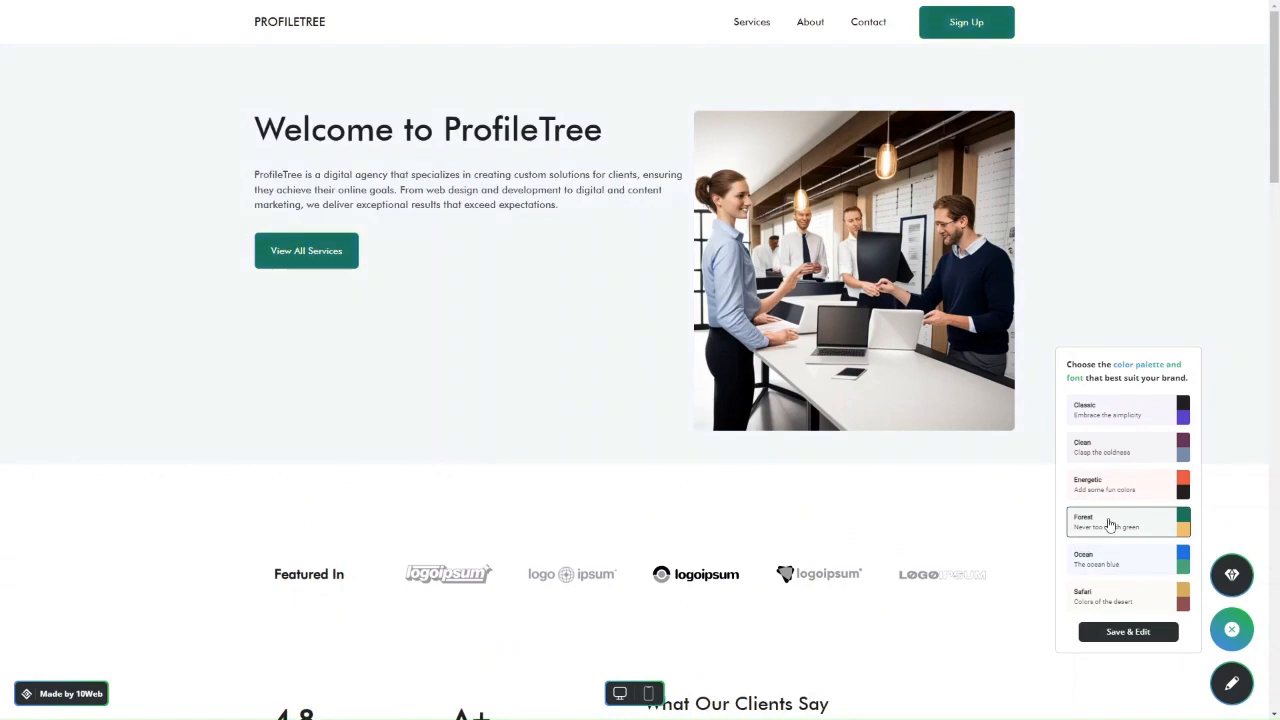
{"action": "left_click", "coordinate": [1110, 424]}
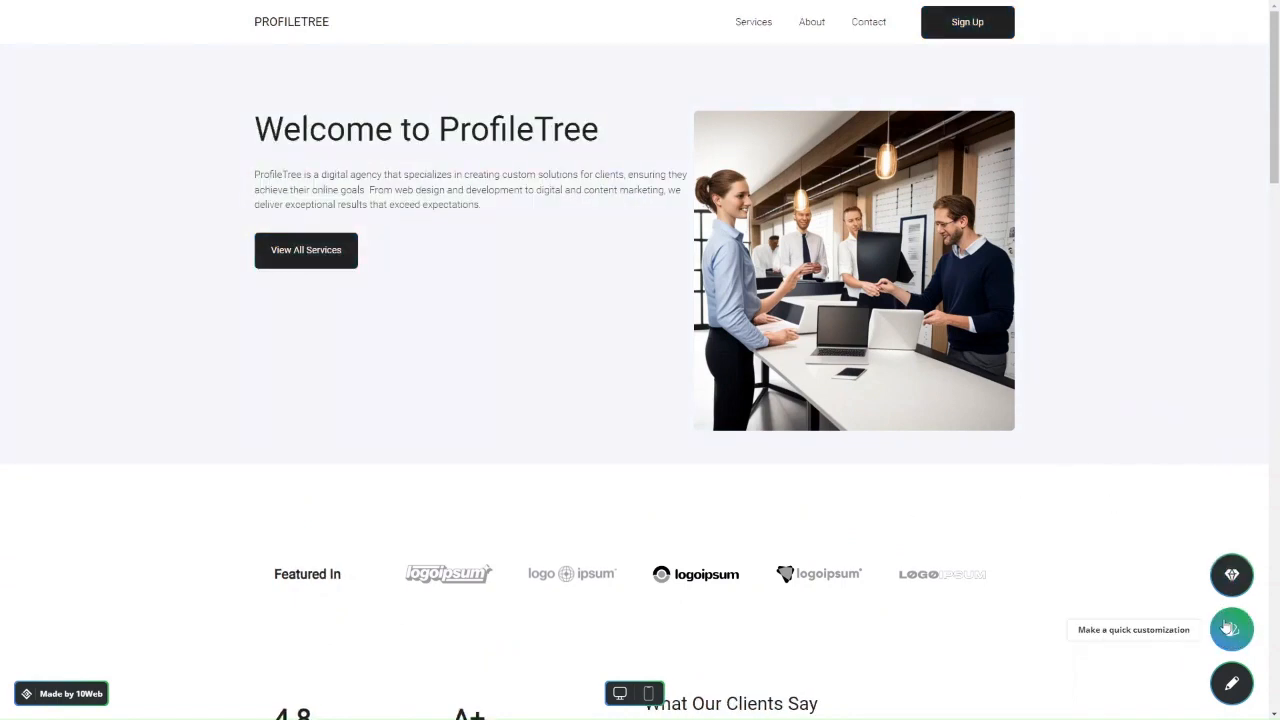
Apply the Forest colour palette and open the homepage in the page editor.
{"action": "left_click", "coordinate": [1226, 620]}
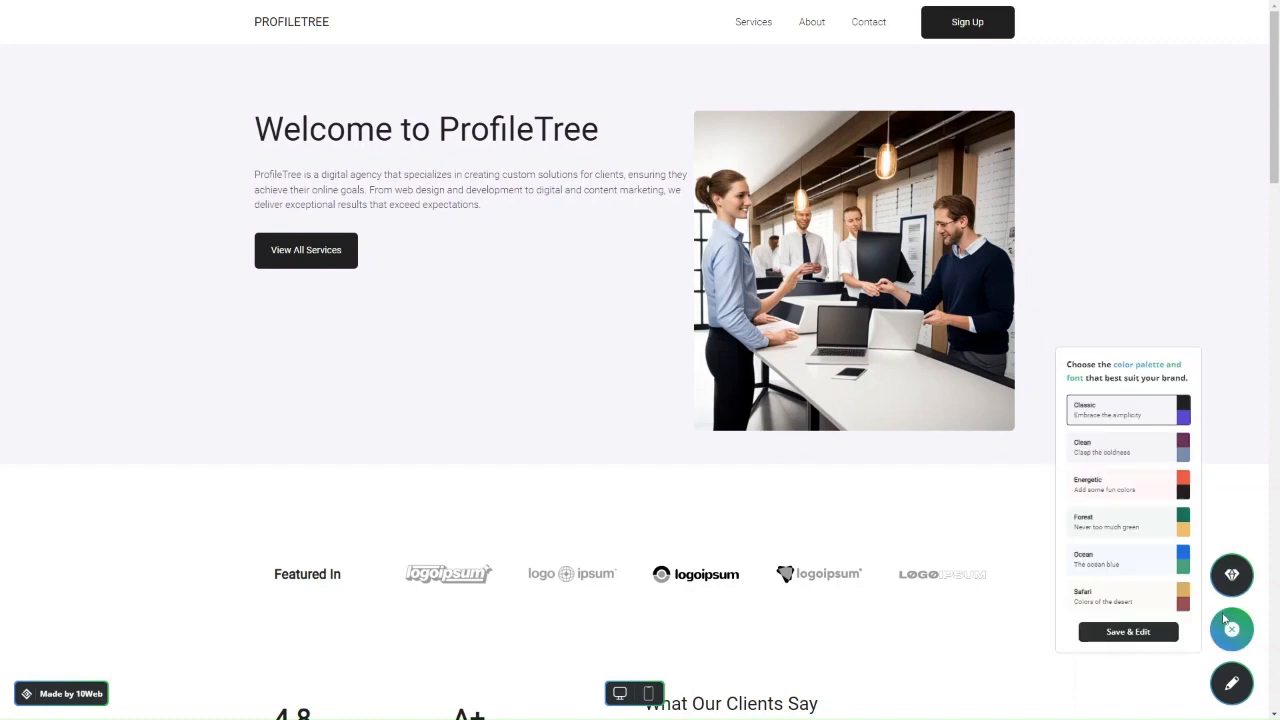
{"action": "left_click", "coordinate": [1108, 535]}
{"action": "scroll", "coordinate": [943, 560], "scroll_direction": "down", "scroll_amount": 4}
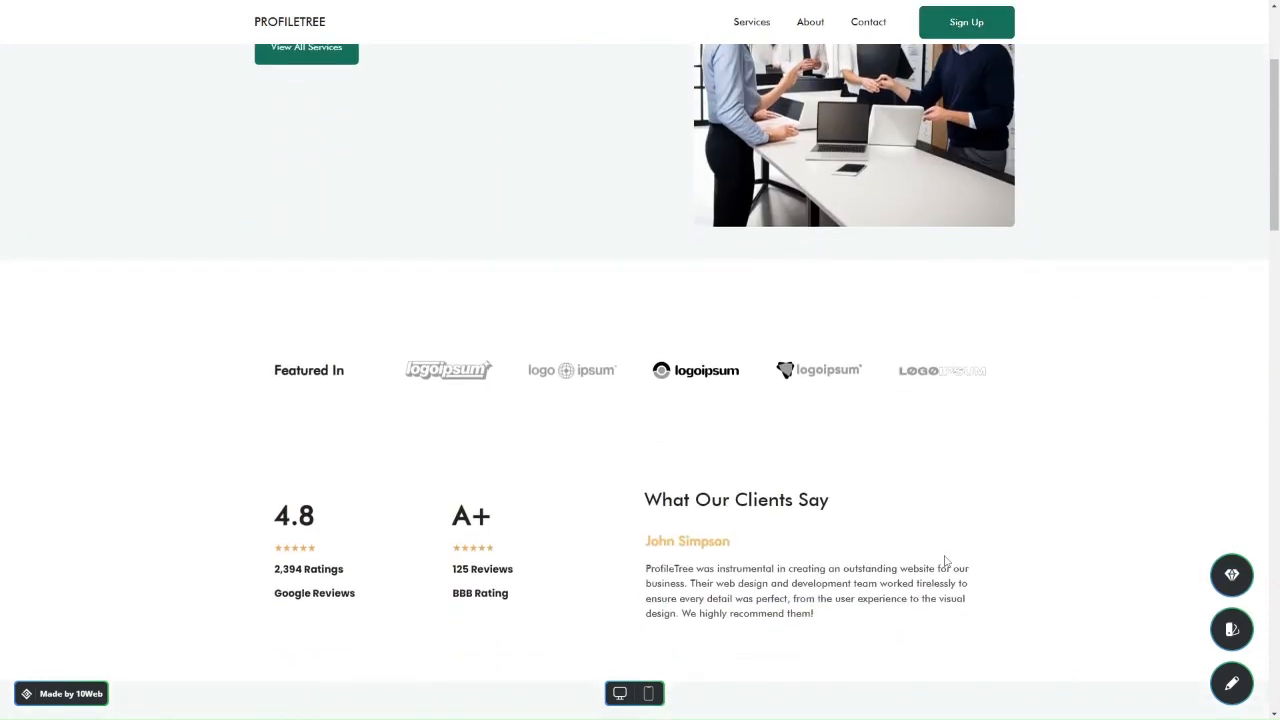
{"action": "left_click", "coordinate": [1231, 683]}
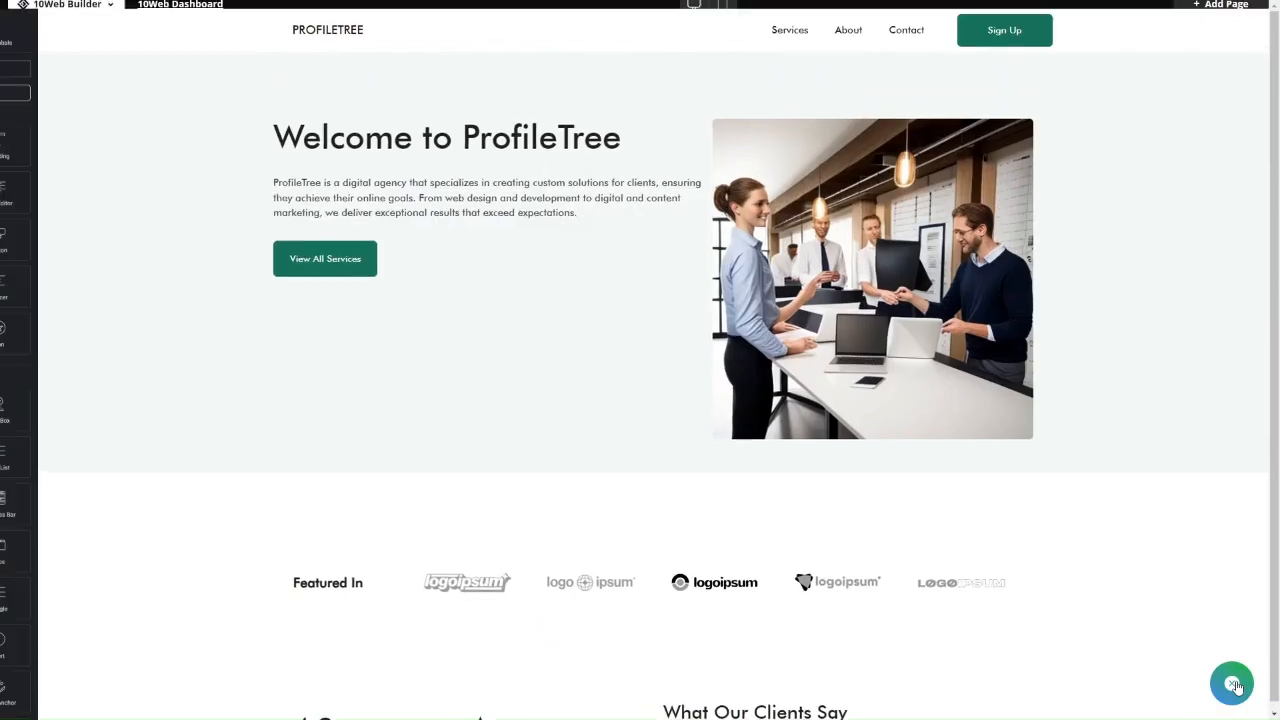
{"action": "scroll", "coordinate": [106, 337], "scroll_direction": "down", "scroll_amount": 3}
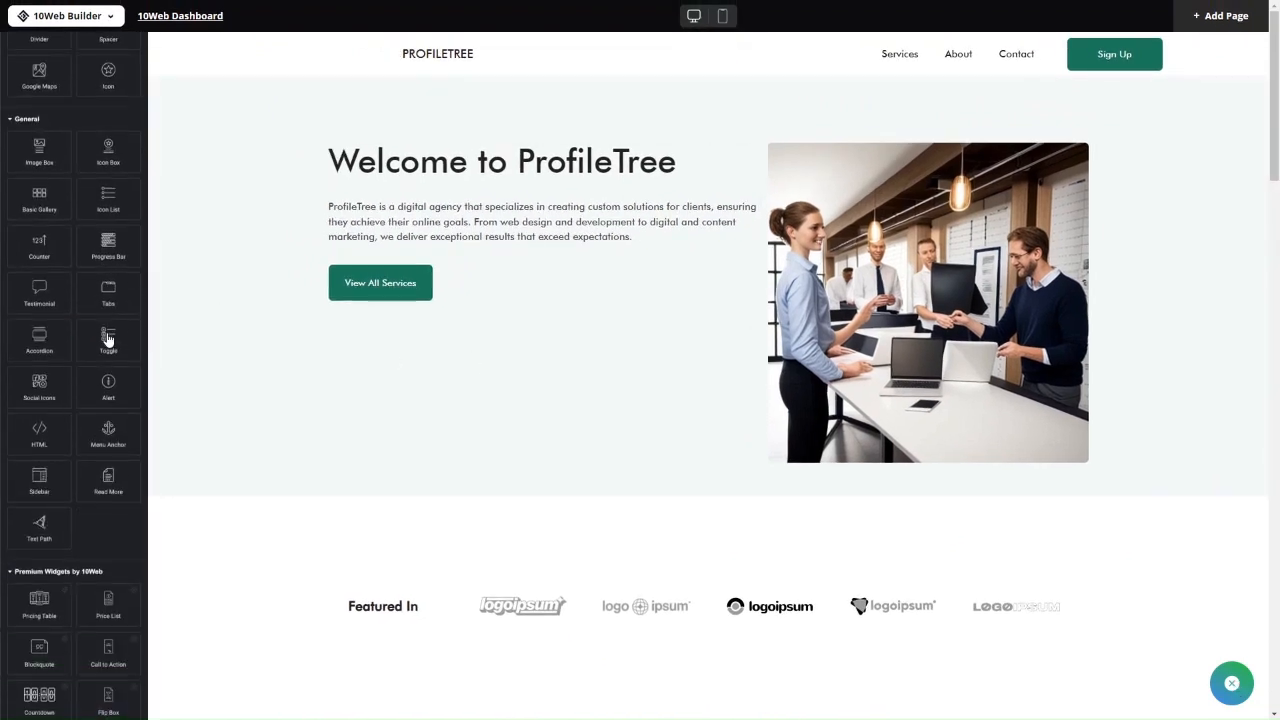
{"action": "scroll", "coordinate": [106, 337], "scroll_direction": "up", "scroll_amount": 3}
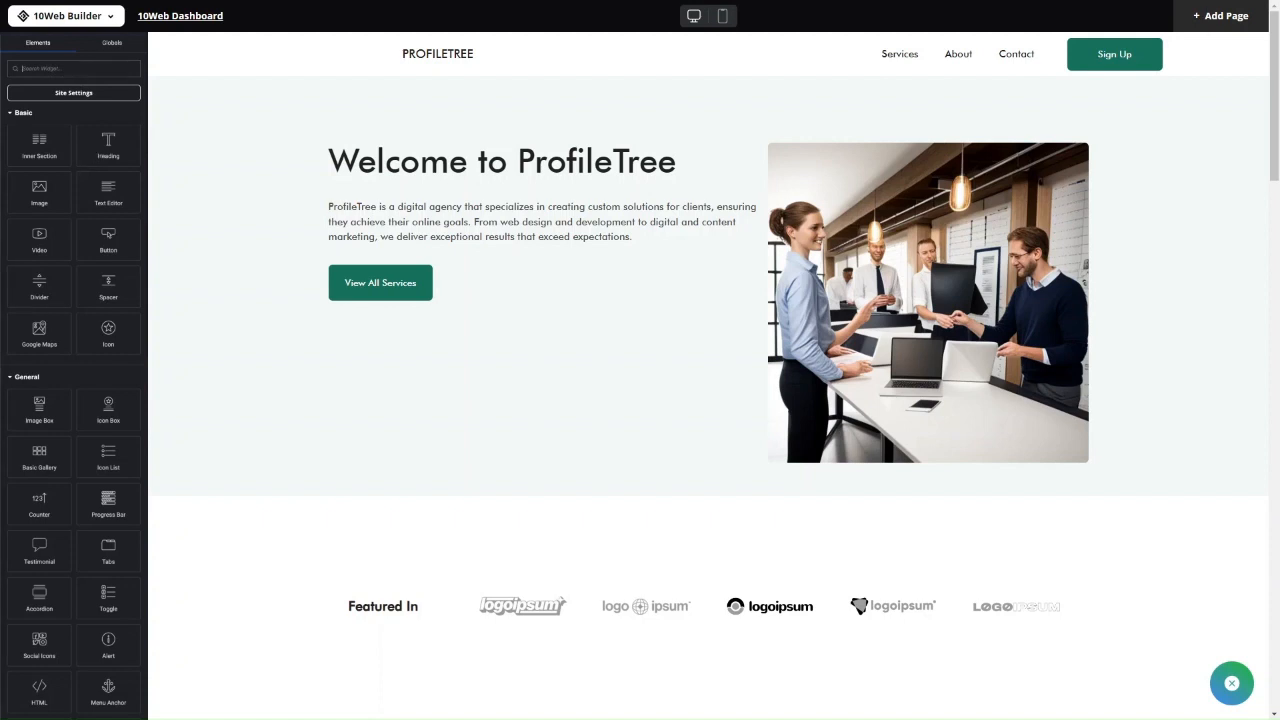
{"action": "scroll", "coordinate": [125, 345], "scroll_direction": "down", "scroll_amount": 10}
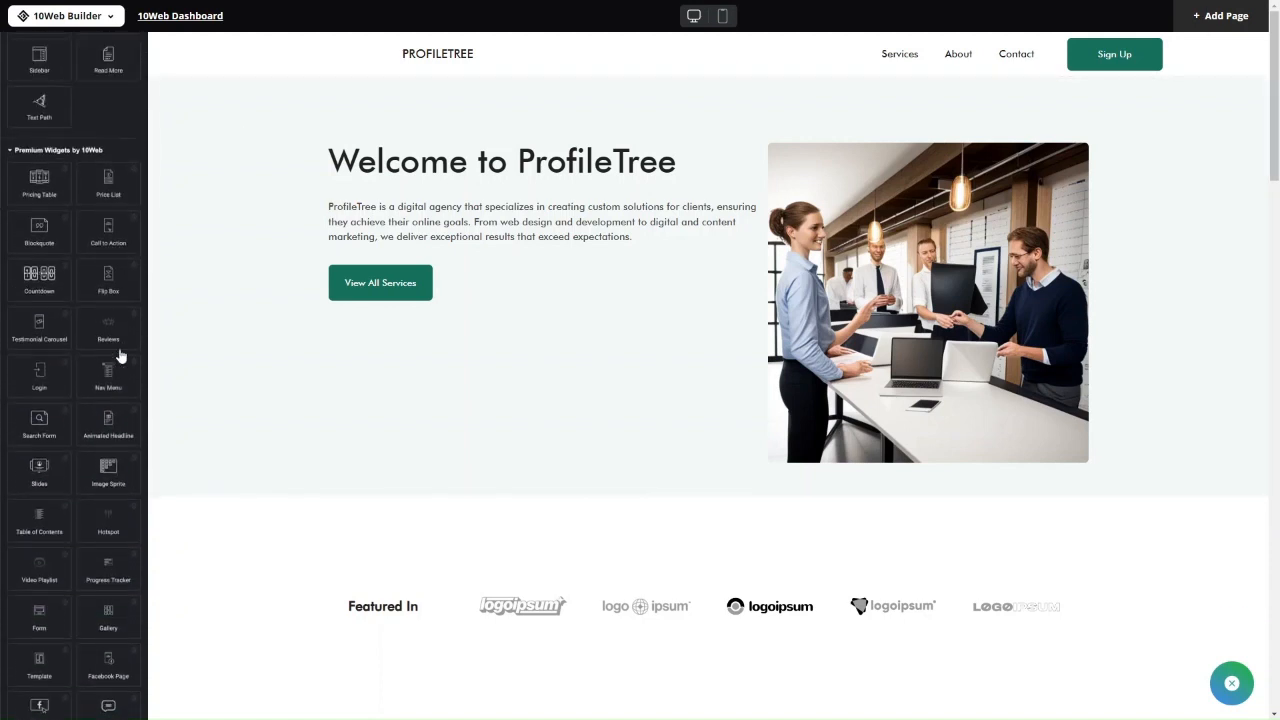
{"action": "scroll", "coordinate": [118, 355], "scroll_direction": "up", "scroll_amount": 10}
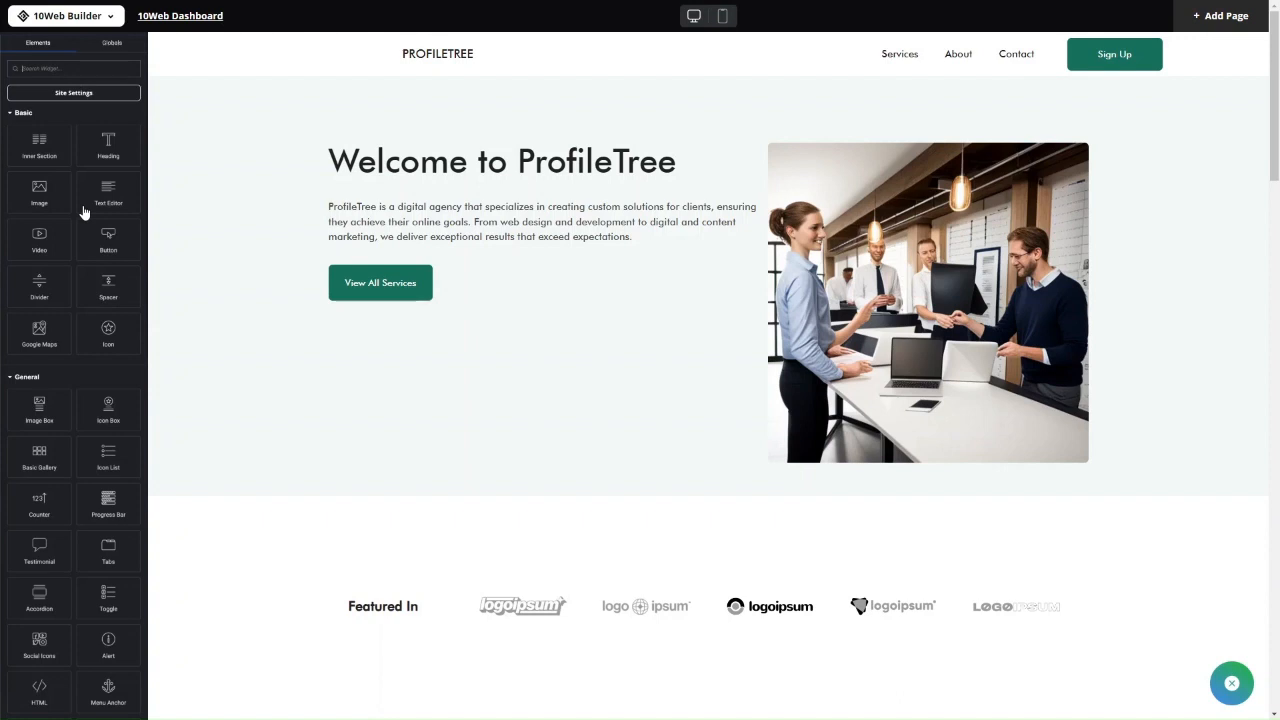
Rewrite the Welcome to ProfileTree heading with AI as 'Digital Marketing Agency for Your Success'.
{"action": "left_click", "coordinate": [393, 176]}
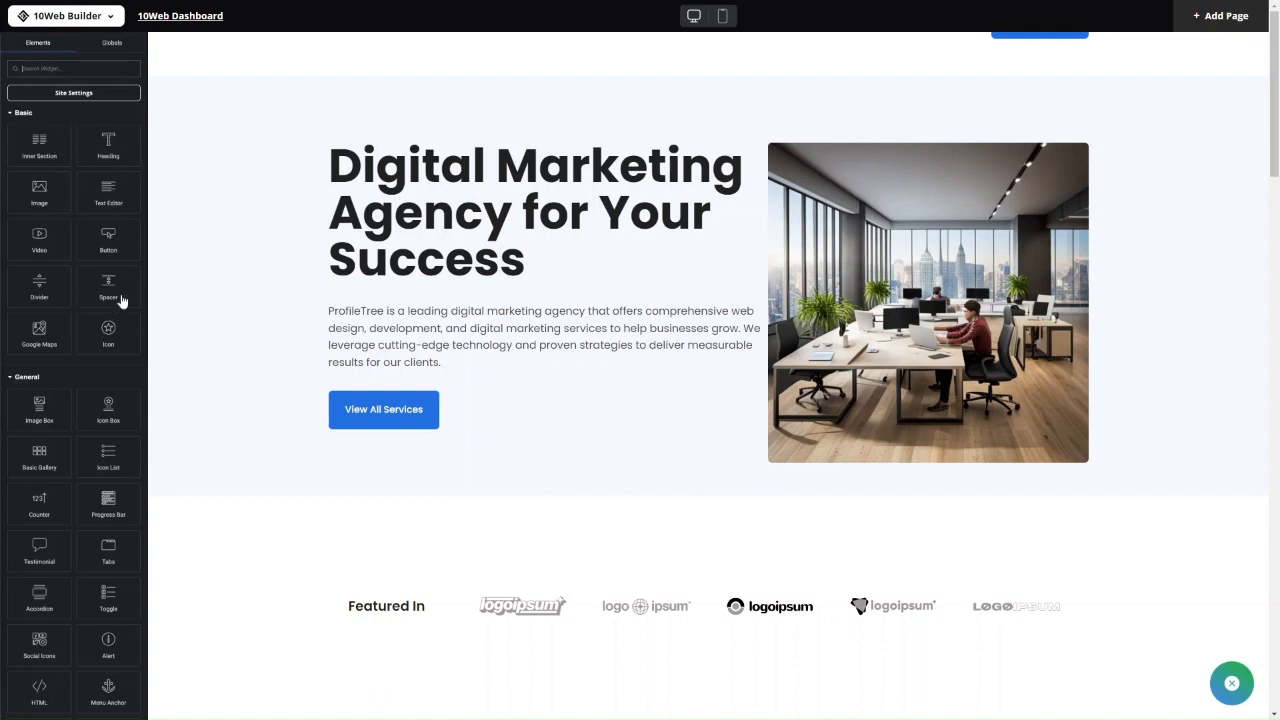
{"action": "left_click", "coordinate": [456, 253]}
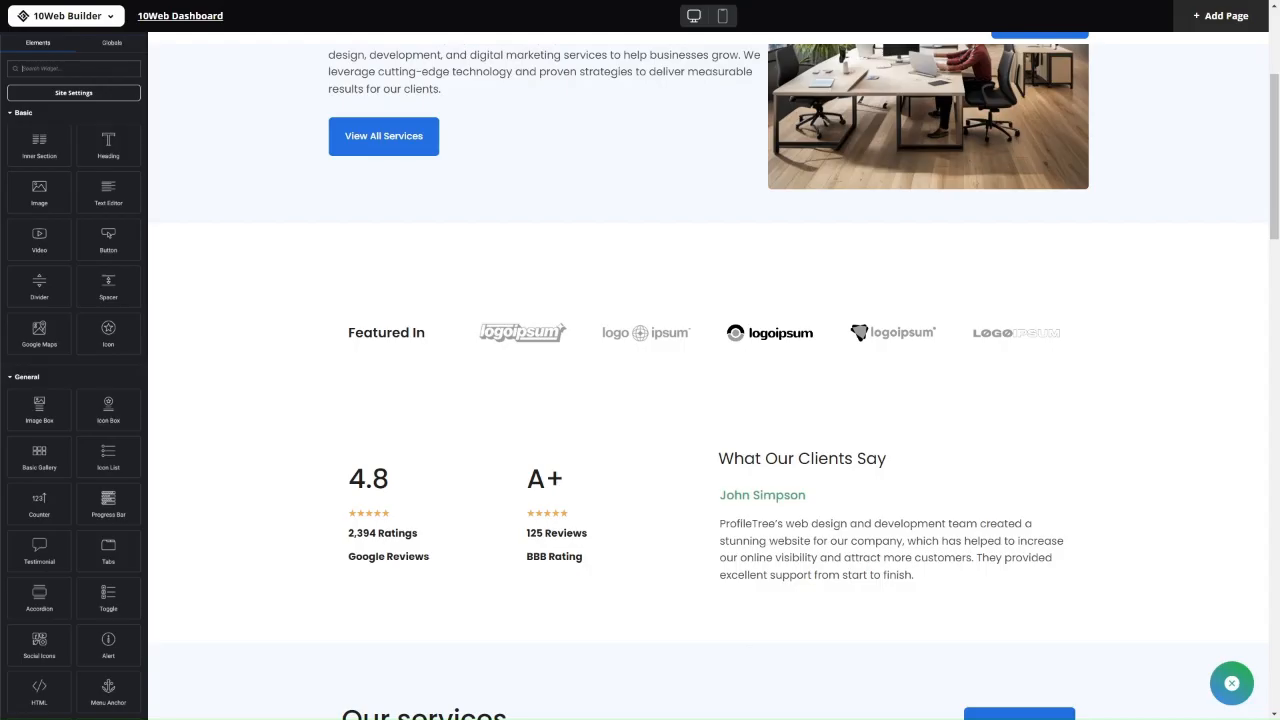
Scroll the editor canvas past the hero and testimonials to the three Our services cards.
{"action": "scroll", "coordinate": [74, 500], "scroll_direction": "down", "scroll_amount": 2}
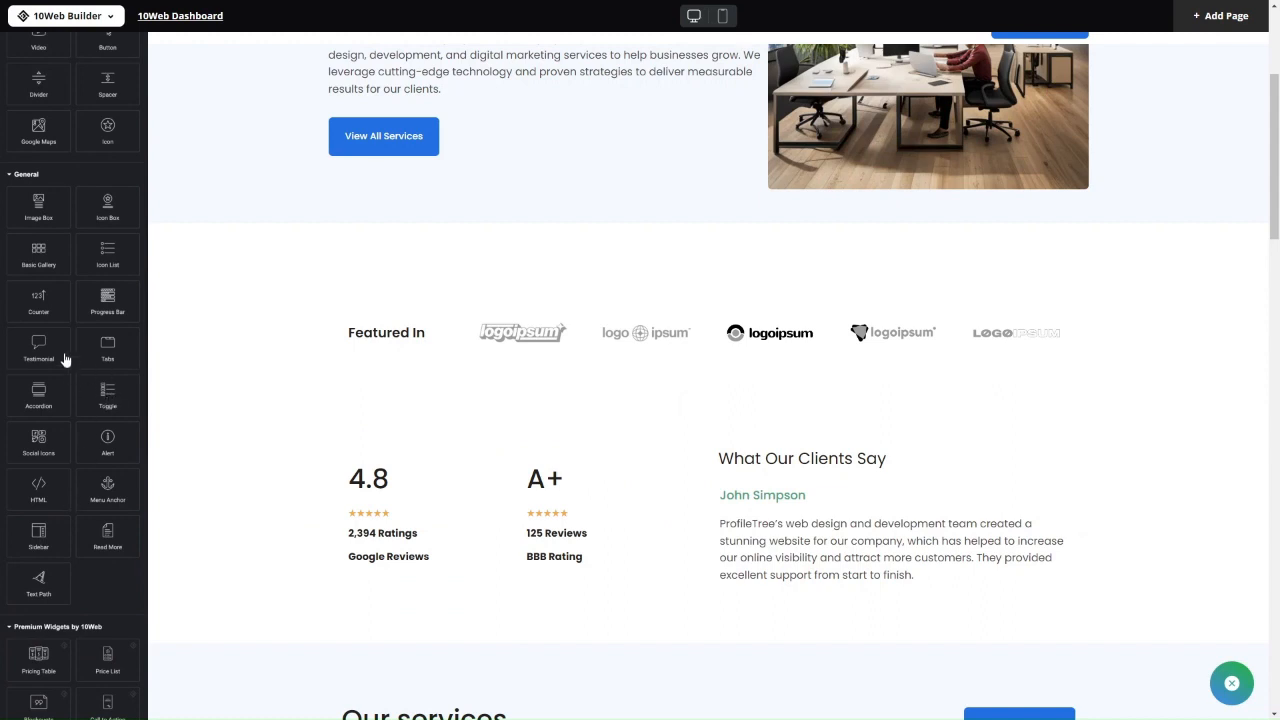
{"action": "scroll", "coordinate": [66, 358], "scroll_direction": "up", "scroll_amount": 1}
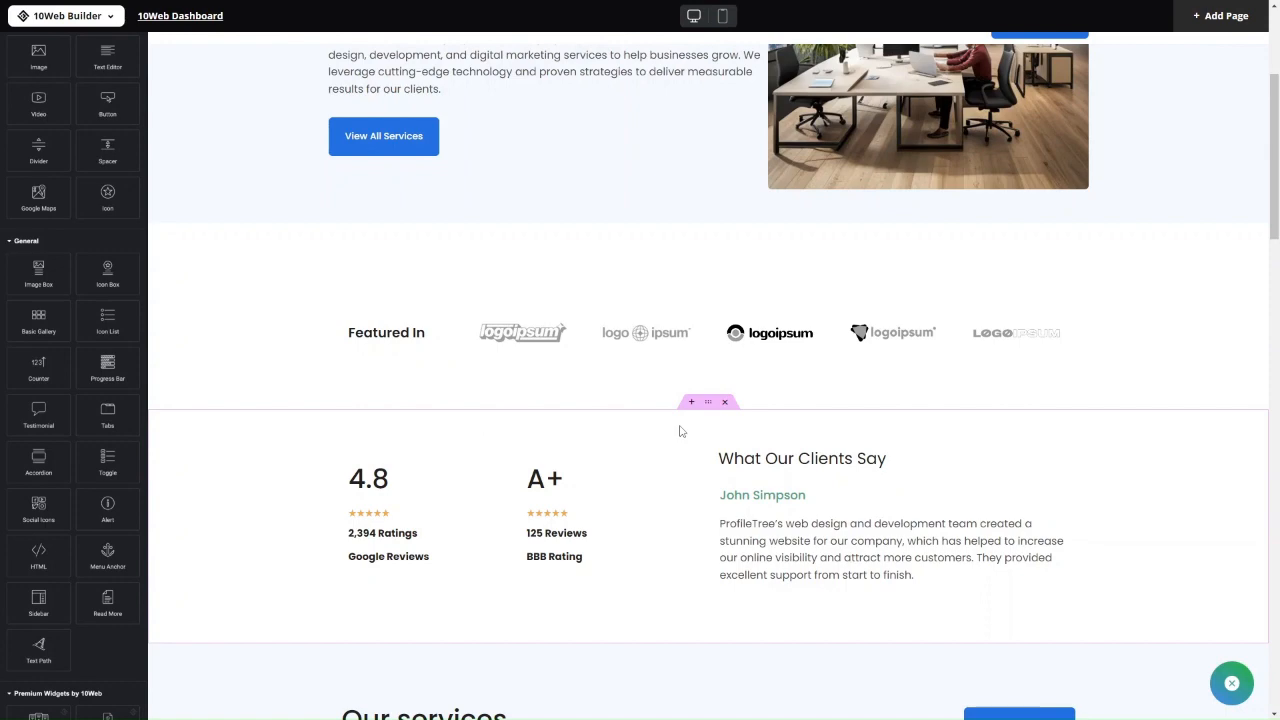
{"action": "scroll", "coordinate": [679, 431], "scroll_direction": "up", "scroll_amount": 3}
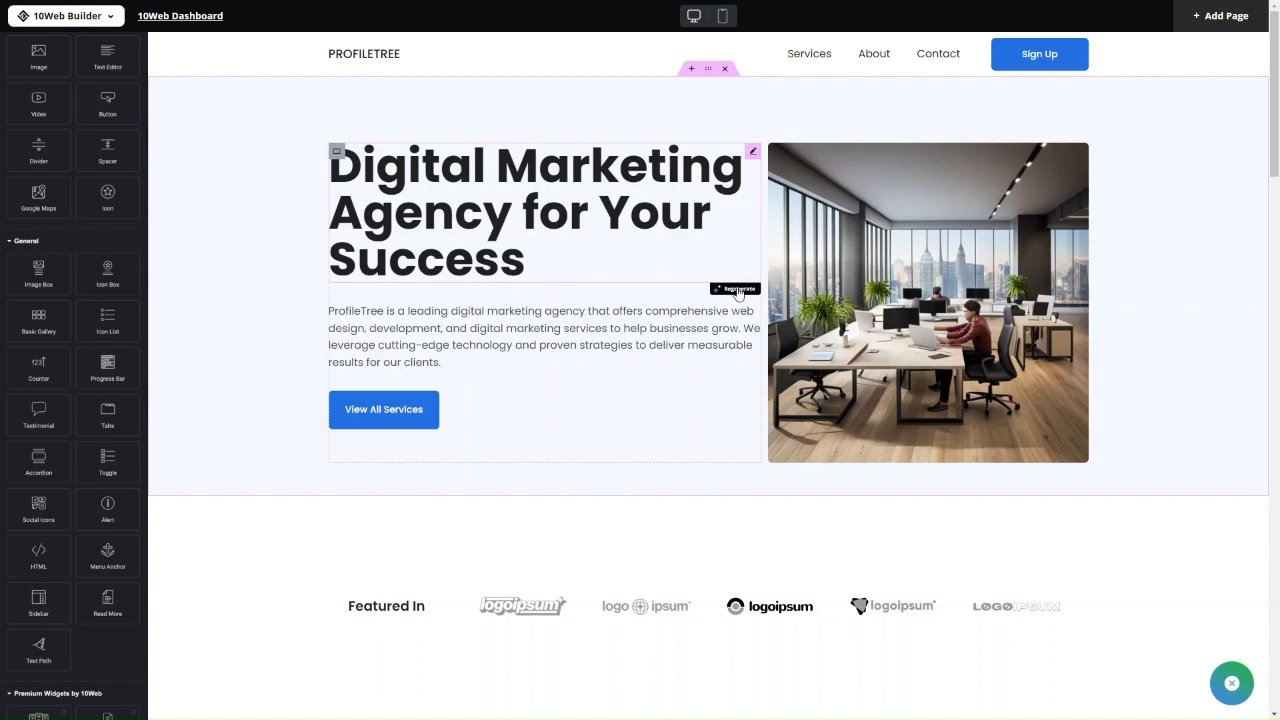
{"action": "scroll", "coordinate": [735, 378], "scroll_direction": "down", "scroll_amount": 1}
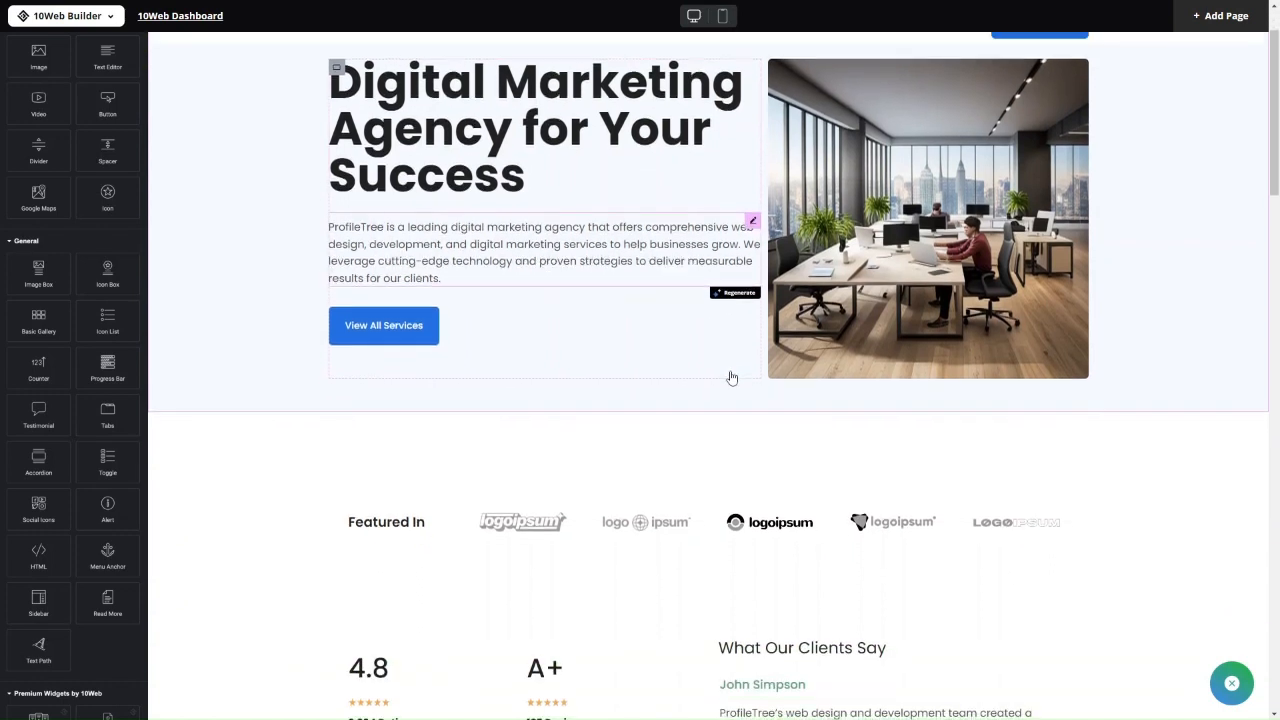
{"action": "scroll", "coordinate": [882, 296], "scroll_direction": "up", "scroll_amount": 1}
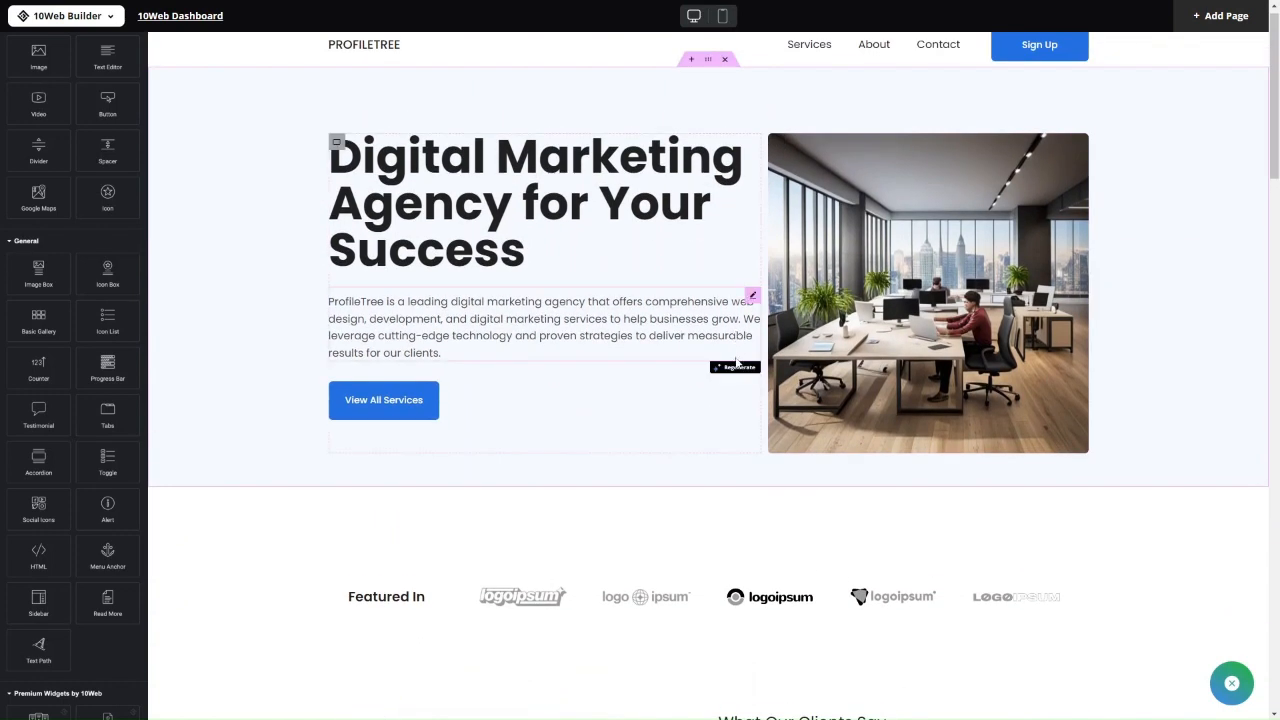
{"action": "scroll", "coordinate": [737, 363], "scroll_direction": "down", "scroll_amount": 10}
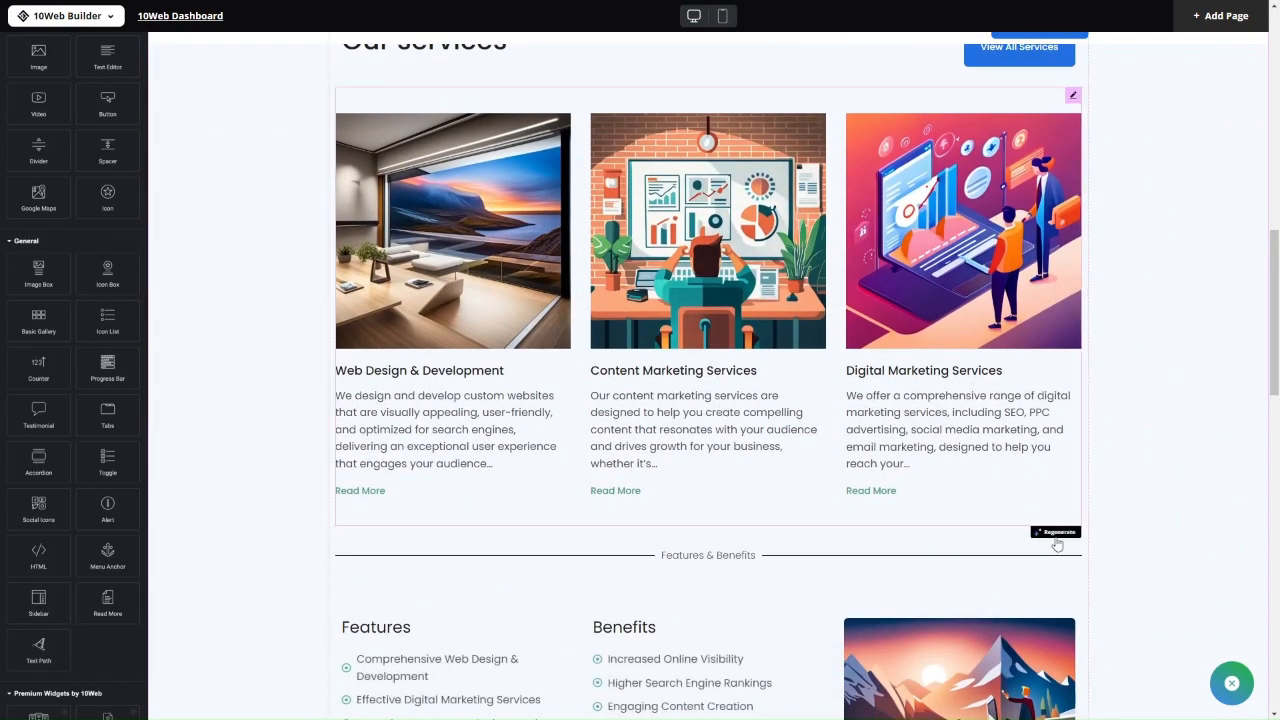
{"action": "left_click", "coordinate": [1047, 532]}
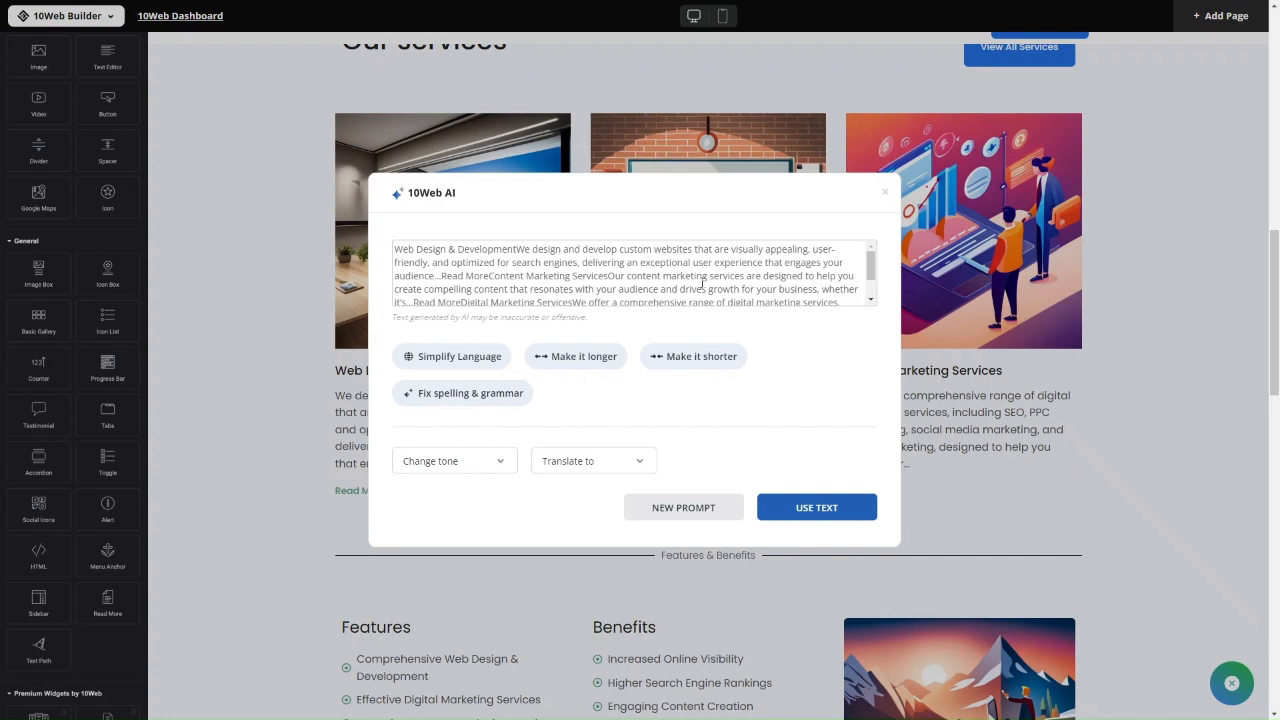
{"action": "scroll", "coordinate": [703, 285], "scroll_direction": "down", "scroll_amount": 2}
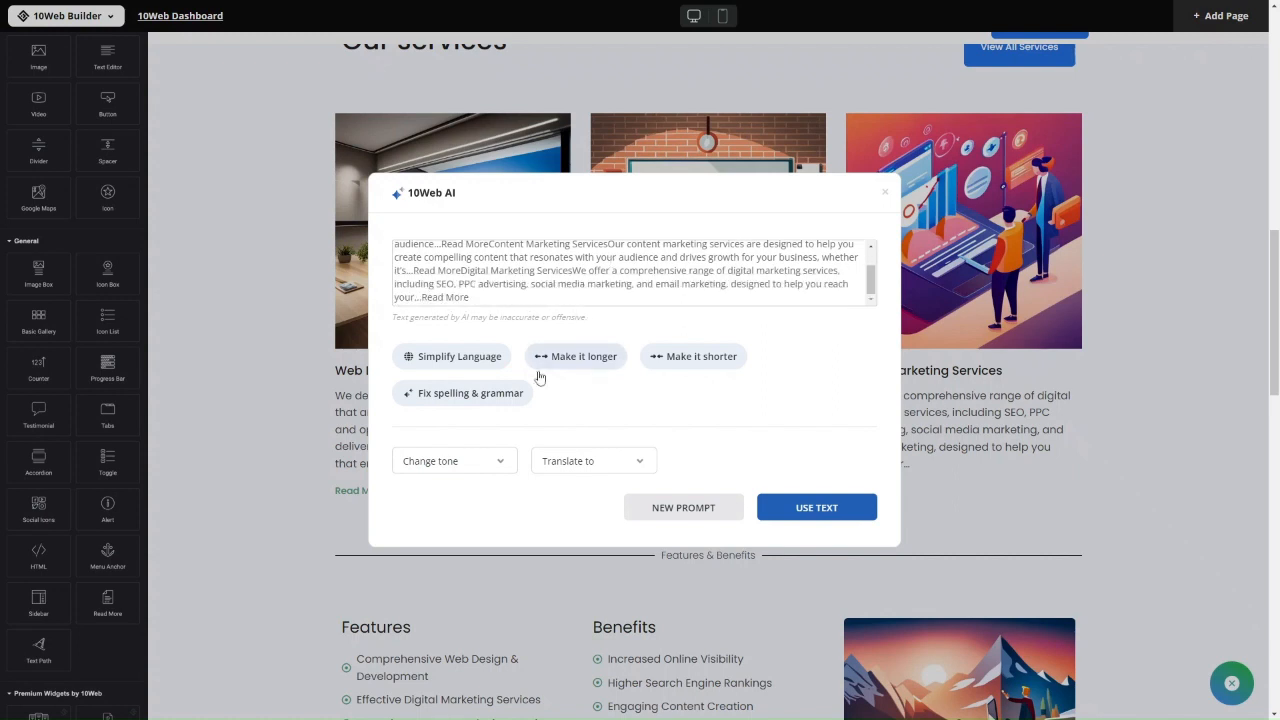
{"action": "left_click", "coordinate": [486, 467]}
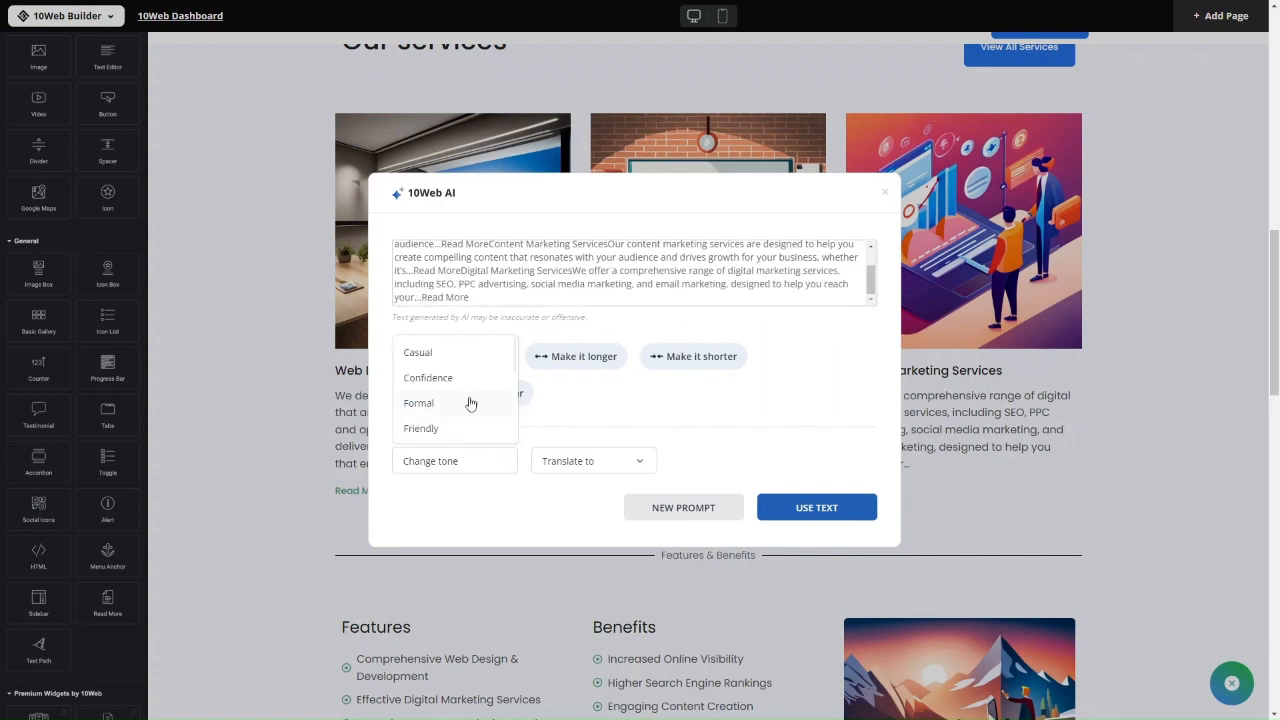
{"action": "scroll", "coordinate": [471, 400], "scroll_direction": "down", "scroll_amount": 2}
{"action": "left_click", "coordinate": [614, 411]}
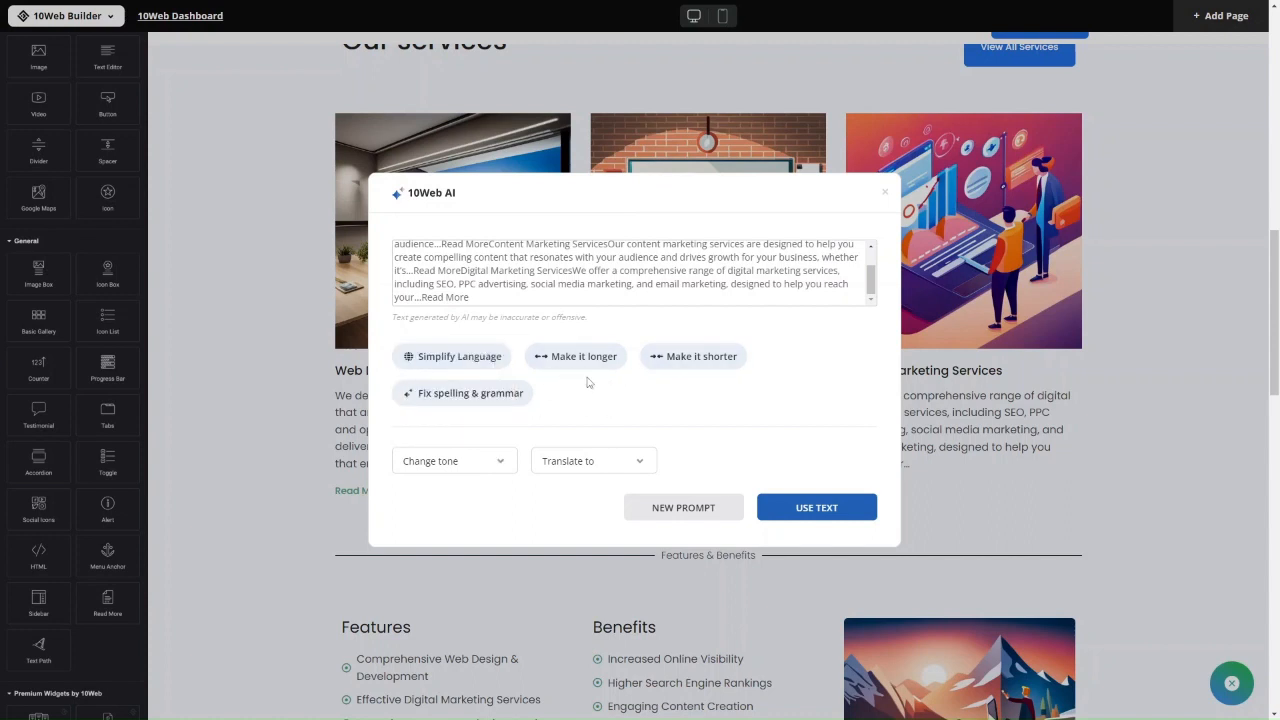
{"action": "left_click", "coordinate": [443, 465]}
{"action": "scroll", "coordinate": [449, 420], "scroll_direction": "down", "scroll_amount": 2}
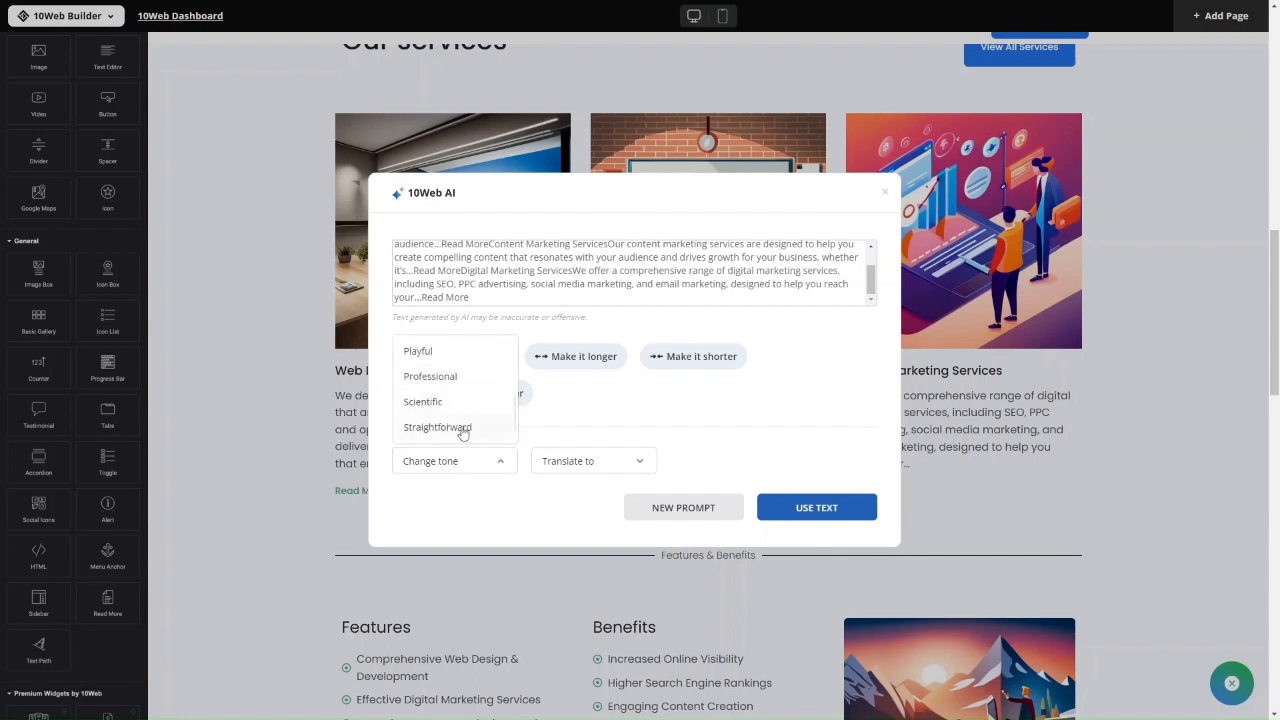
{"action": "left_click", "coordinate": [449, 357]}
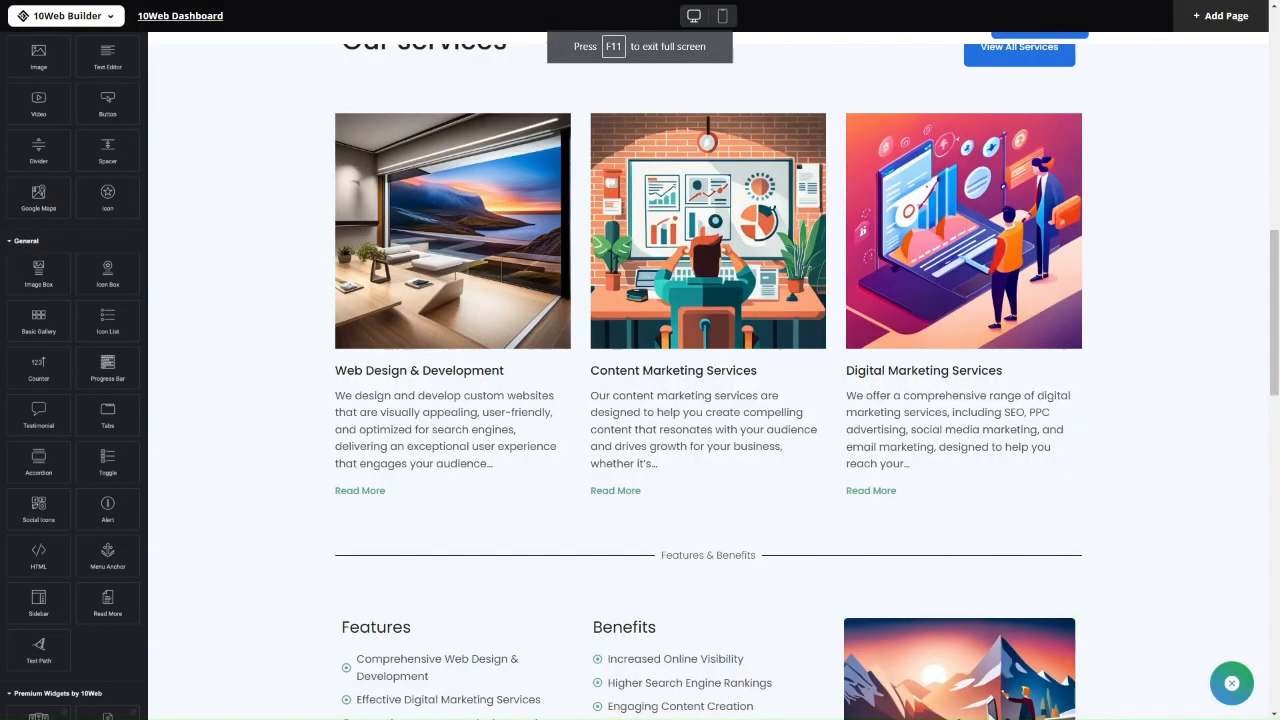
Scroll through the page with the Compare Plans button and Common Questions FAQ section.
{"action": "scroll", "coordinate": [400, 405], "scroll_direction": "down", "scroll_amount": 5}
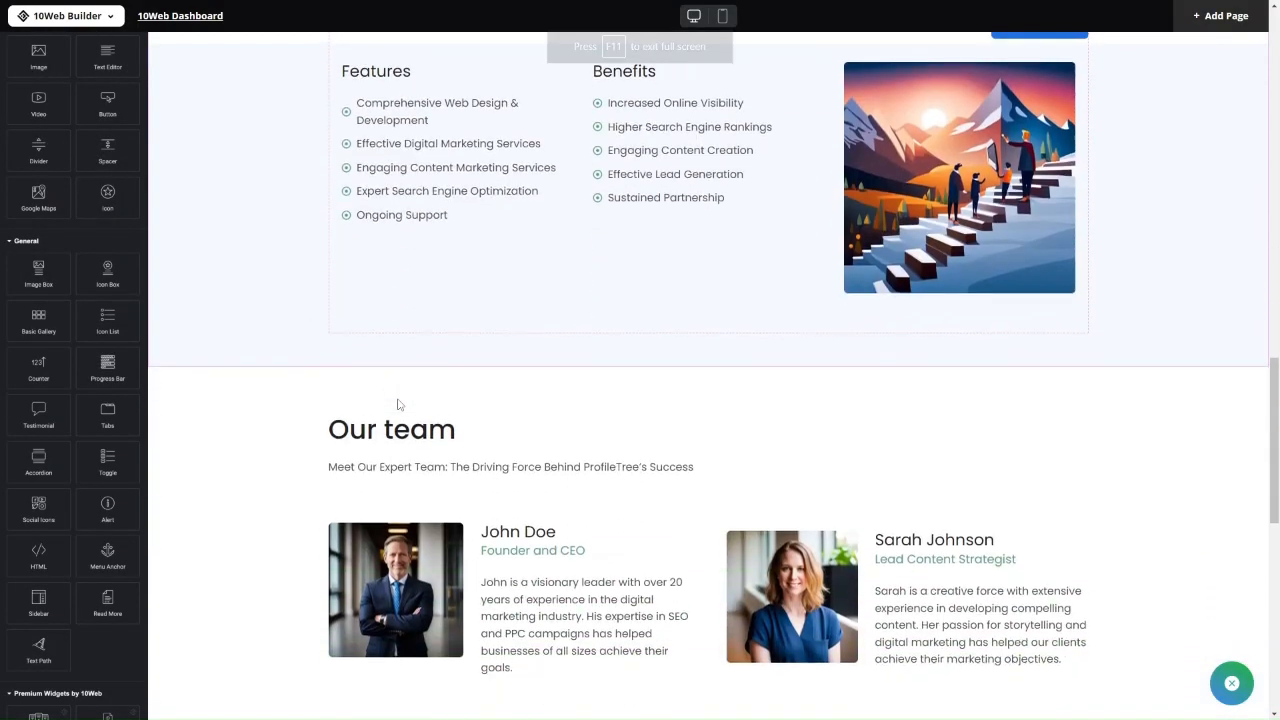
{"action": "scroll", "coordinate": [398, 404], "scroll_direction": "down", "scroll_amount": 5}
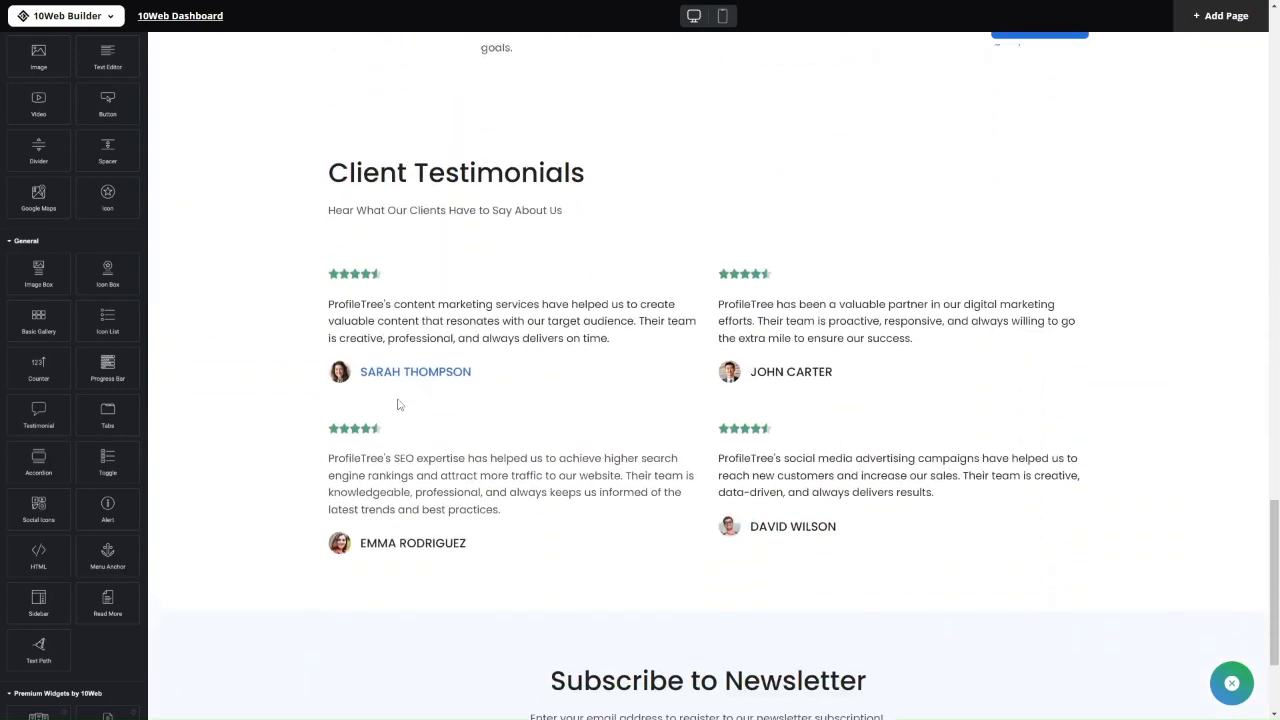
{"action": "scroll", "coordinate": [398, 404], "scroll_direction": "up", "scroll_amount": 10}
{"action": "scroll", "coordinate": [398, 404], "scroll_direction": "up", "scroll_amount": 6}
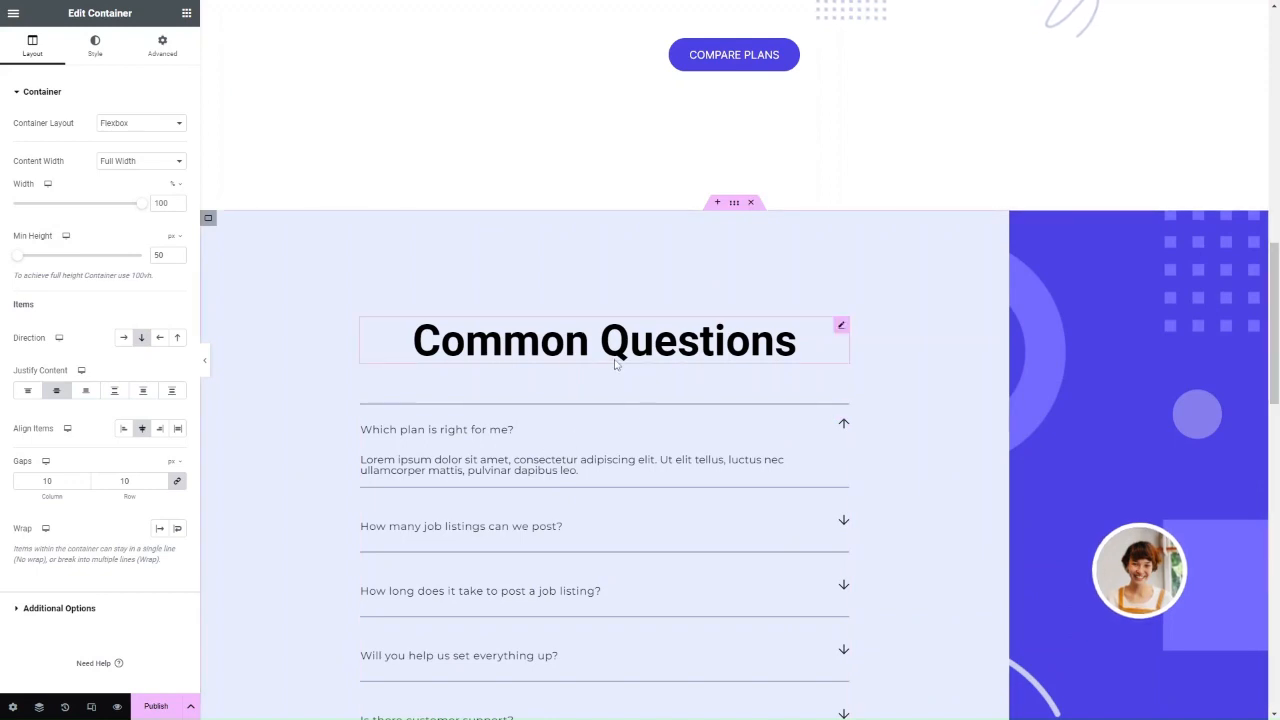
Select the Common Questions heading and expand Custom CSS in its Advanced settings.
{"action": "left_click", "coordinate": [582, 358]}
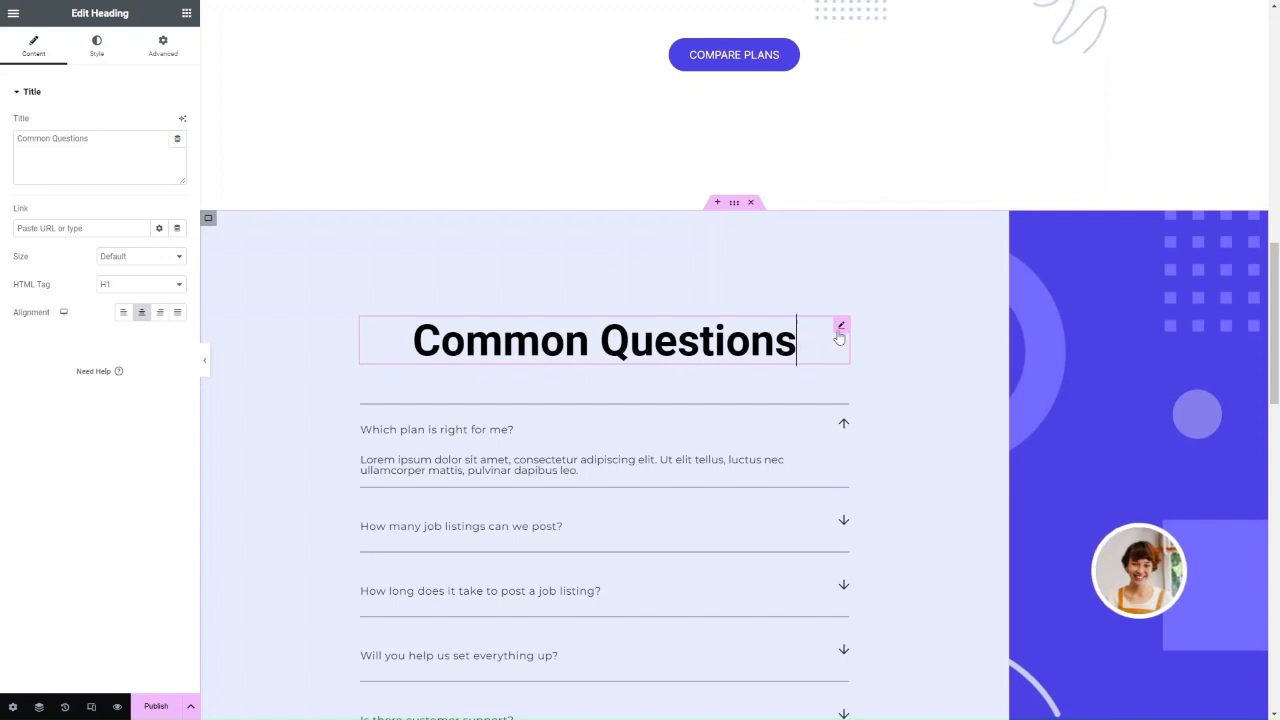
{"action": "left_click", "coordinate": [166, 50]}
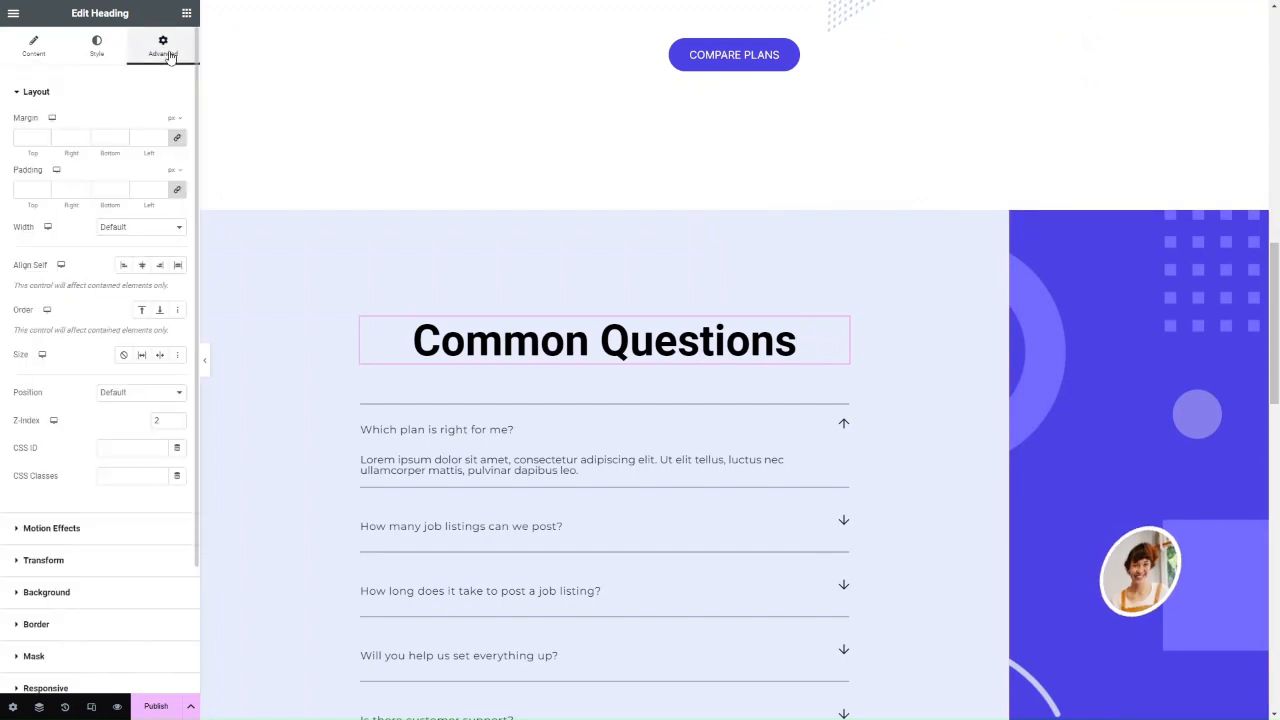
{"action": "scroll", "coordinate": [118, 506], "scroll_direction": "down", "scroll_amount": 2}
{"action": "left_click", "coordinate": [71, 600]}
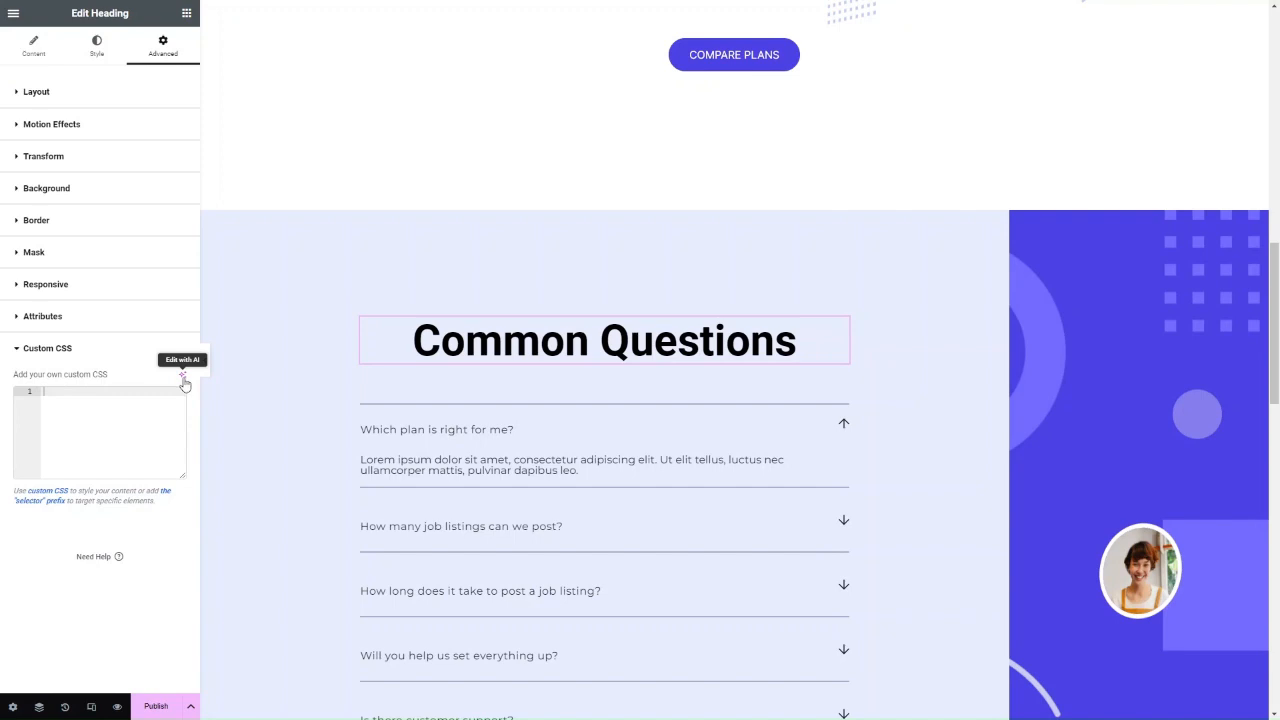
Launch the Edit with AI assistant beside the heading's Custom CSS editor.
{"action": "left_click", "coordinate": [183, 378]}
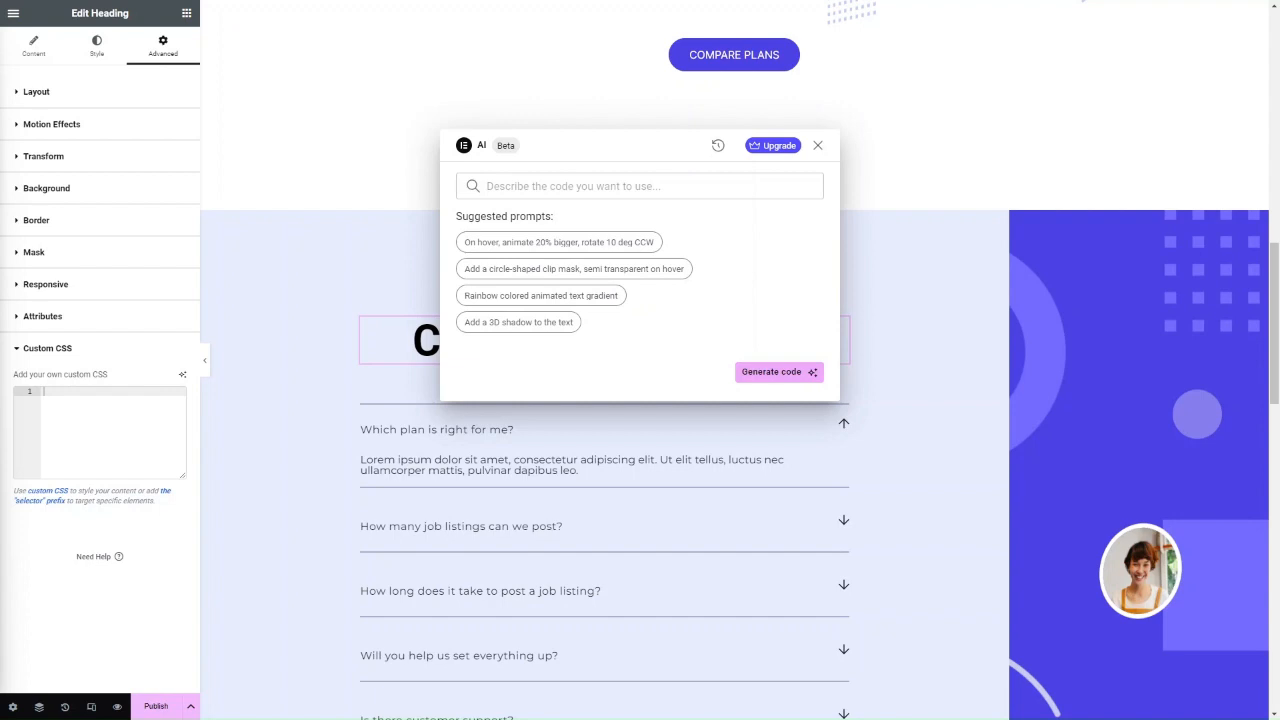
Generate CSS from 'Add 3d Shadow to text' and insert the 1px 1px 1px #000 text-shadow.
{"action": "left_click", "coordinate": [757, 180]}
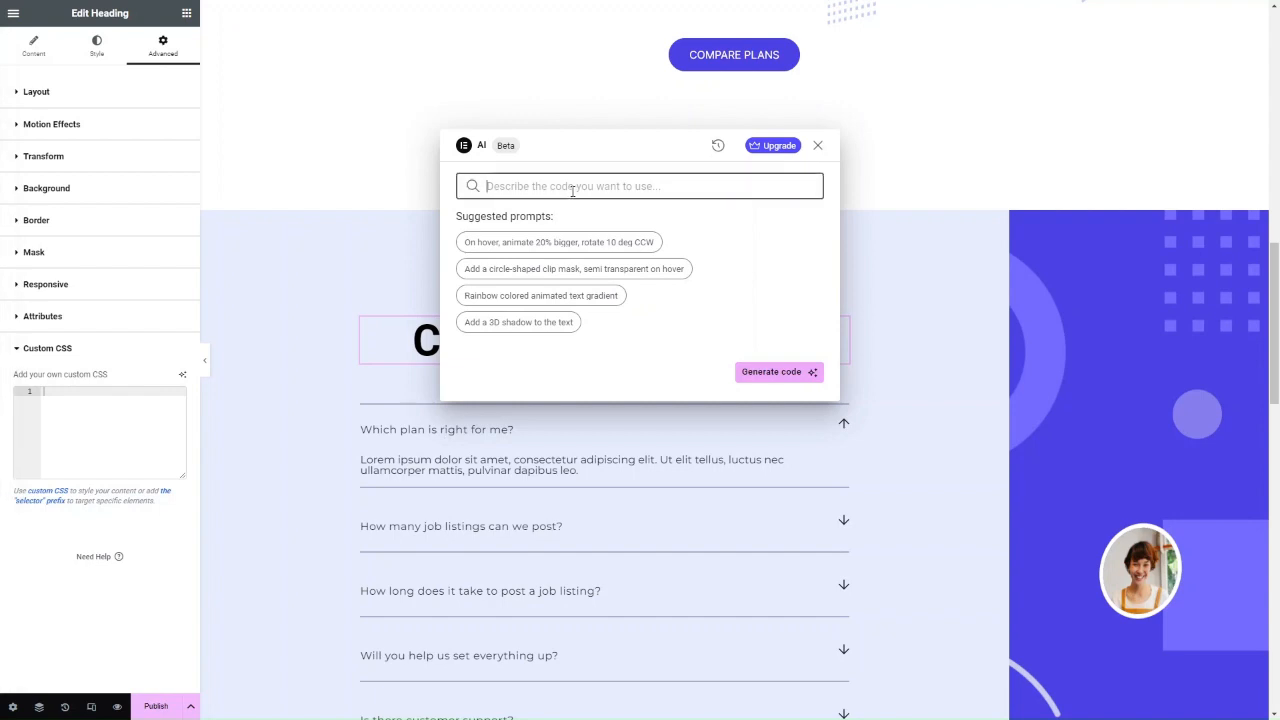
{"action": "type", "text": "Add"}
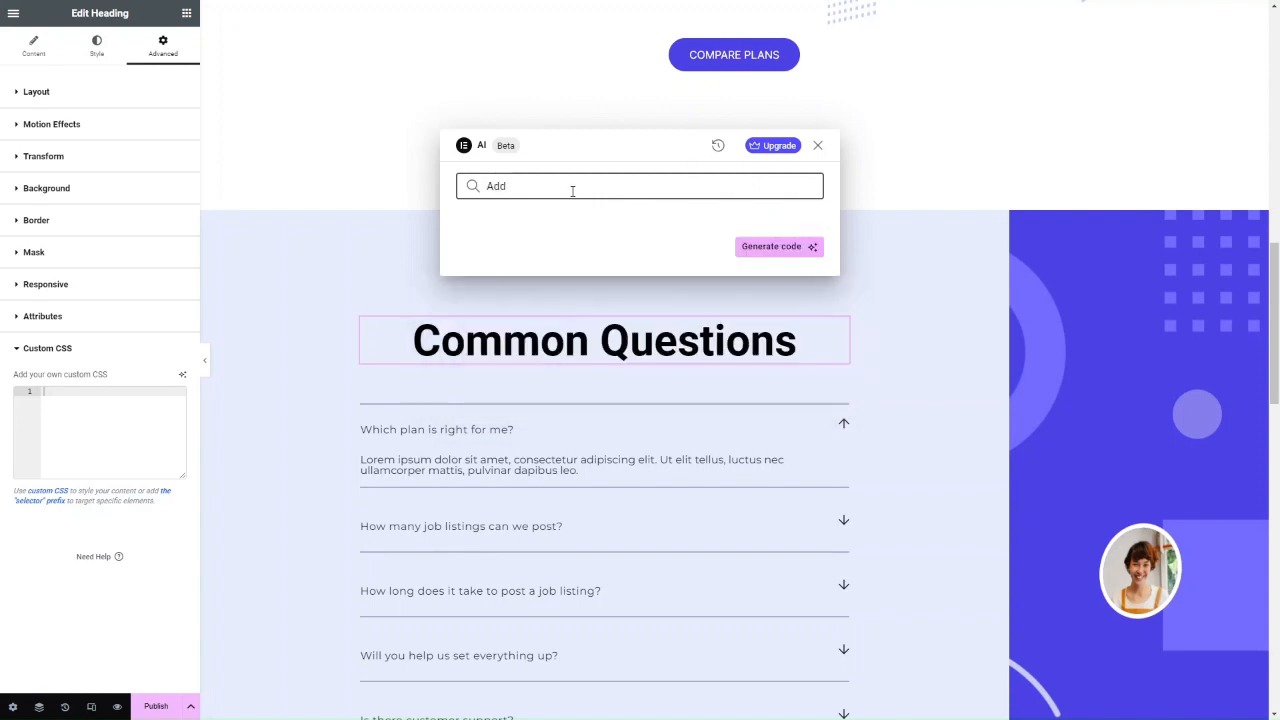
{"action": "type", "text": " 3d Shadow to textt"}
{"action": "left_click", "coordinate": [782, 247]}
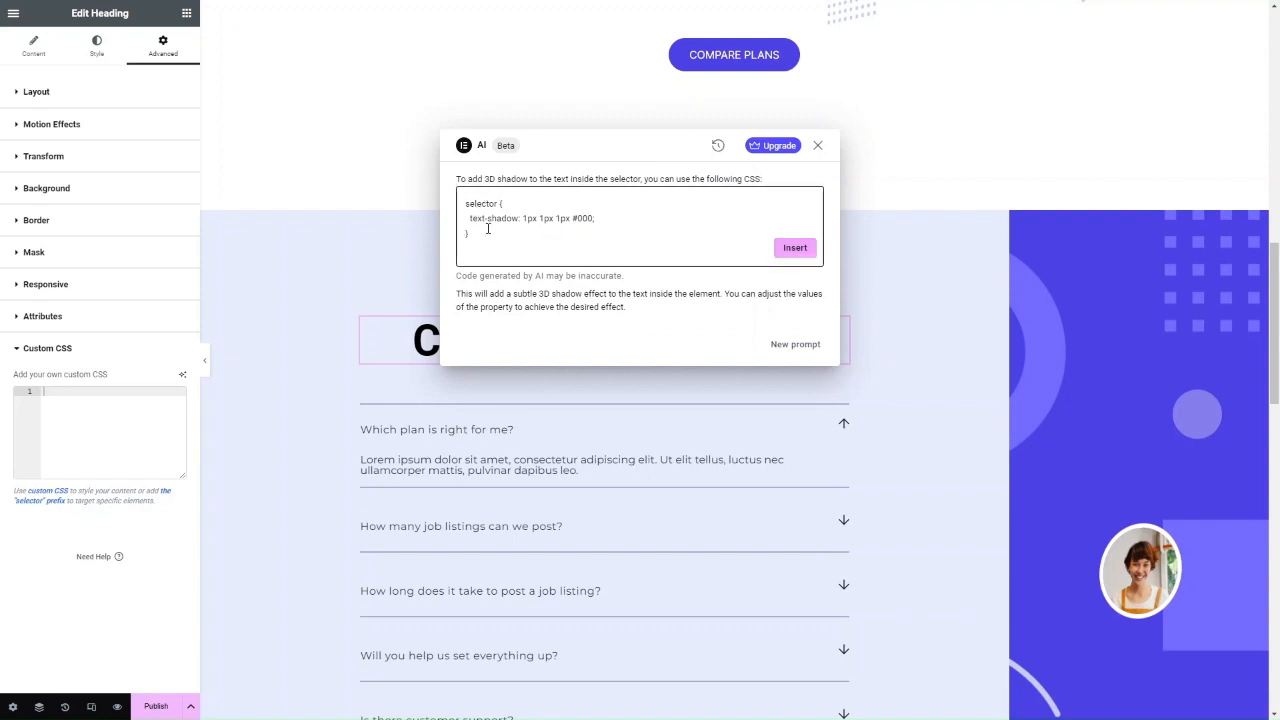
{"action": "left_click", "coordinate": [795, 248]}
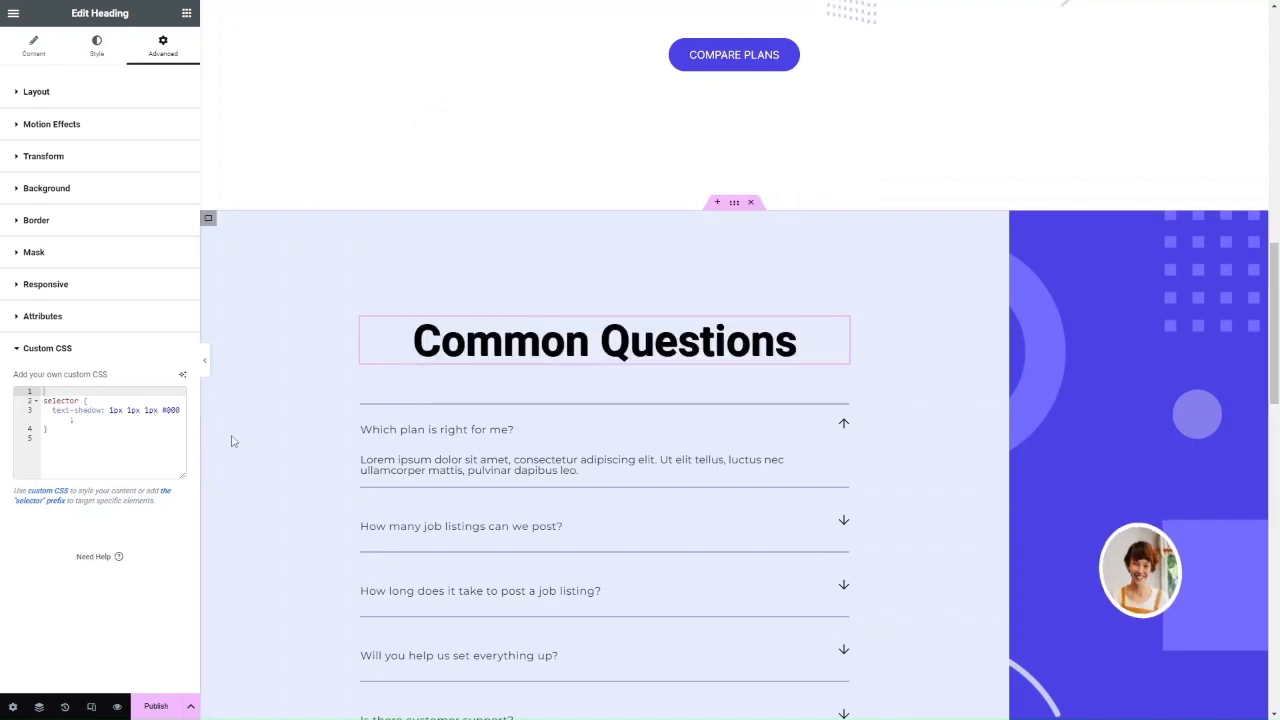
Replace the generated CSS with a text-shadow rule of 2px 2px 3px #555.
{"action": "key", "text": "ctrl+a"}
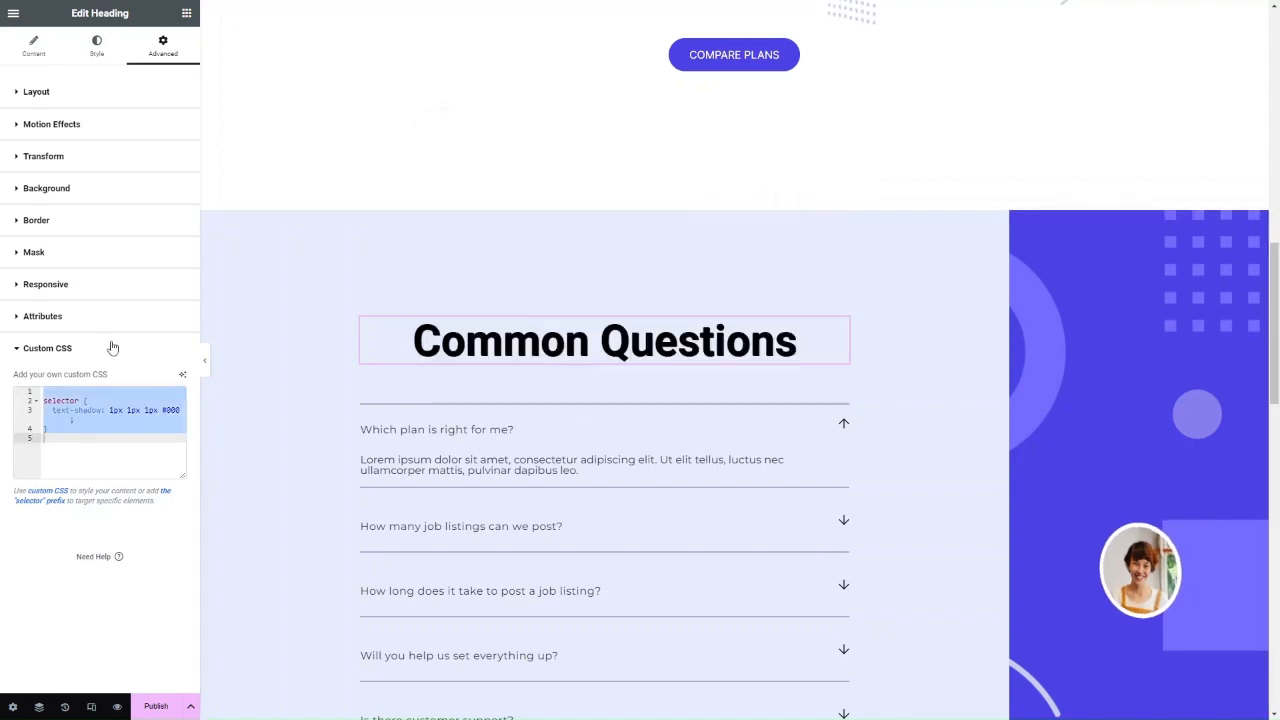
{"action": "left_click", "coordinate": [86, 419]}
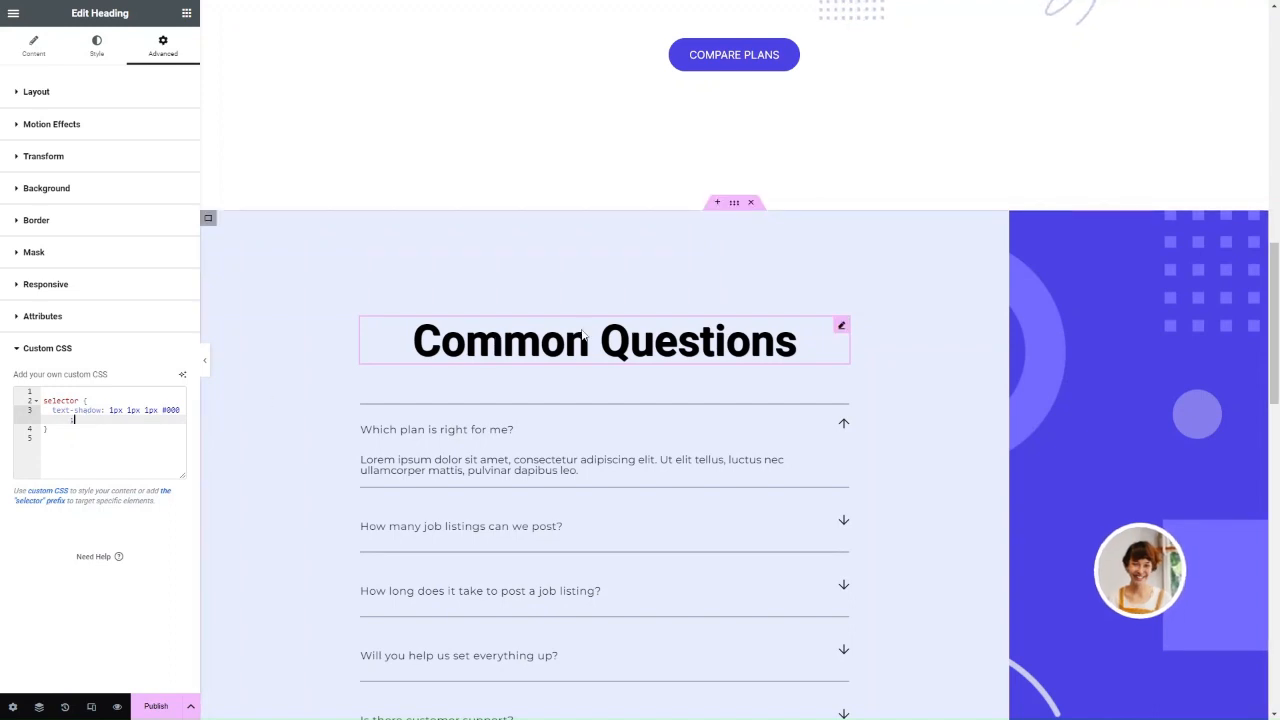
{"action": "left_click", "coordinate": [119, 430]}
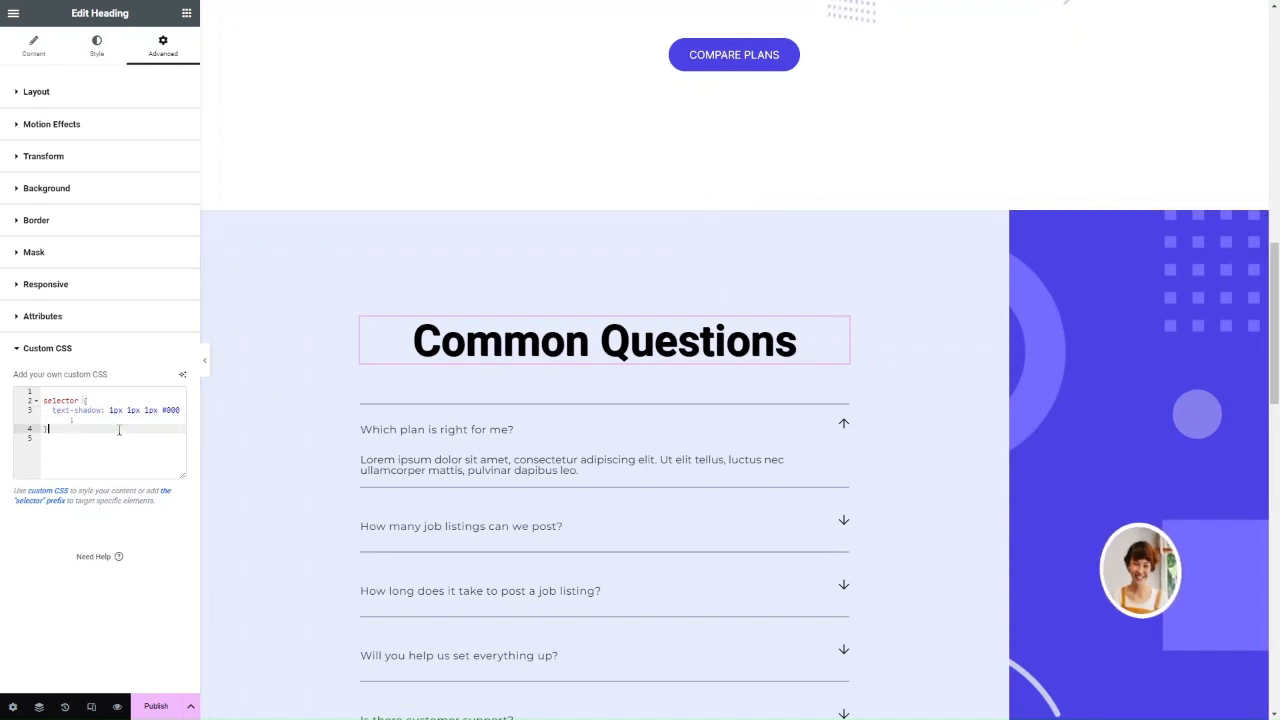
{"action": "key", "text": "ctrl+a"}
{"action": "key", "text": "BackSpace"}
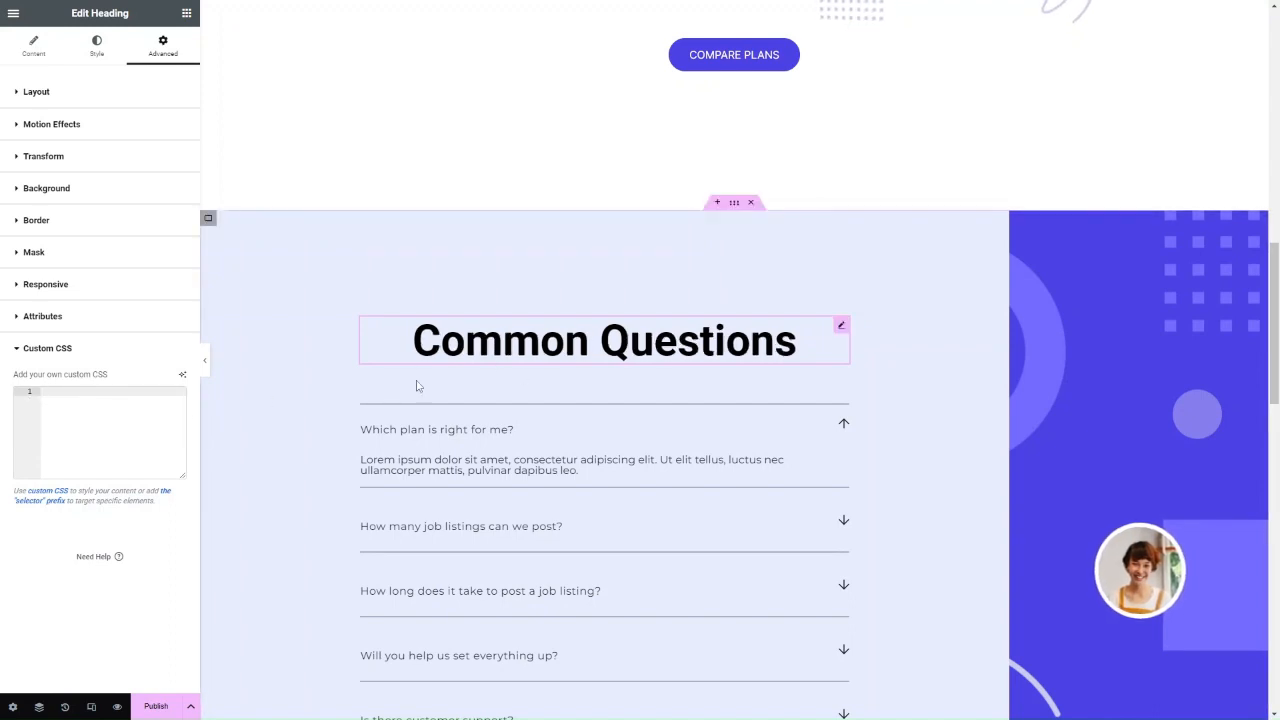
{"action": "type", "text": "0ea549"}
{"action": "key", "text": "ctrl+z"}
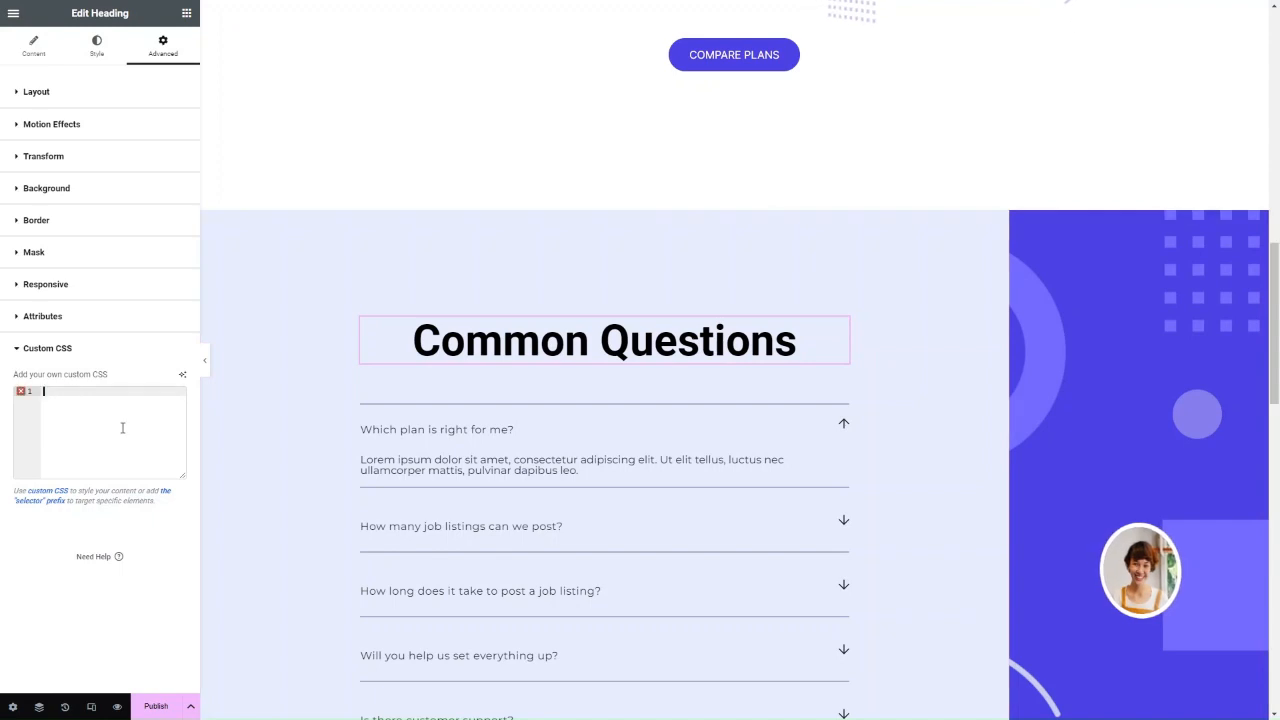
{"action": "key", "text": "ctrl+z"}
{"action": "key", "text": "BackSpace"}
{"action": "type", "text": "y"}
{"action": "type", "text": "selector .elementor-widget-container .elementor-heading-title { text-shadow: 2px 2px 3px #555; }"}
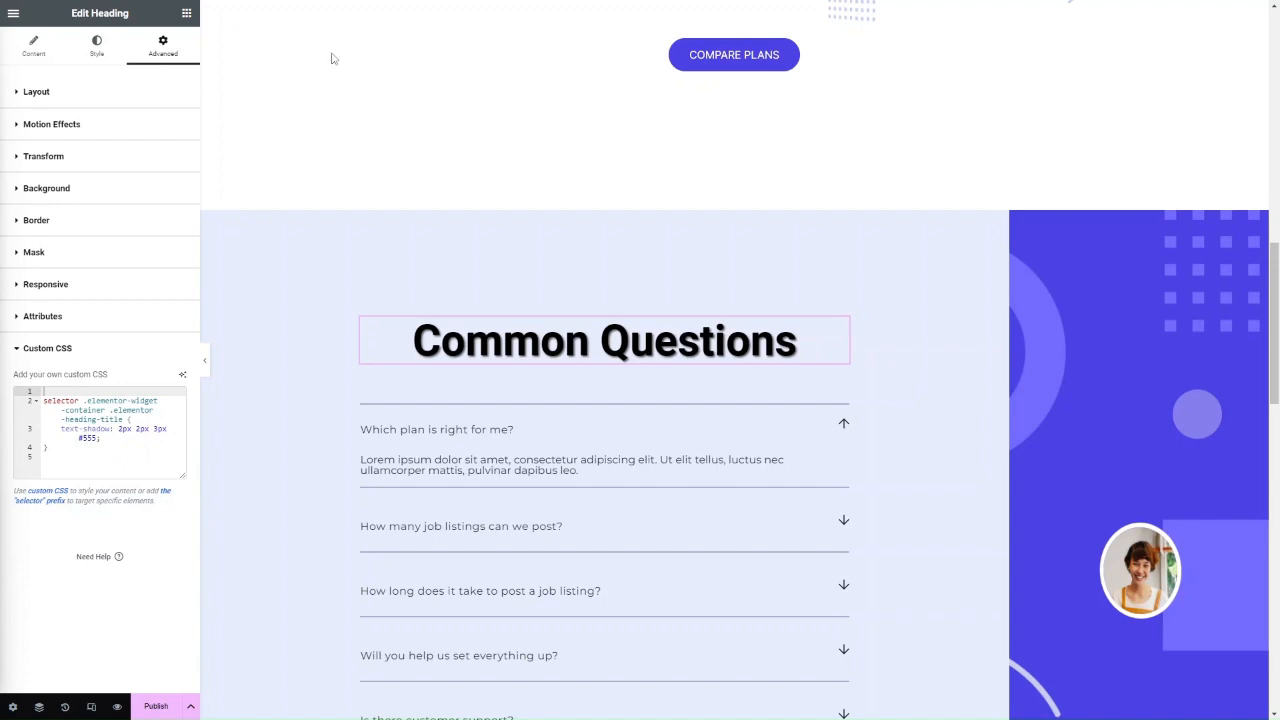
{"action": "scroll", "coordinate": [329, 57], "scroll_direction": "up", "scroll_amount": 3}
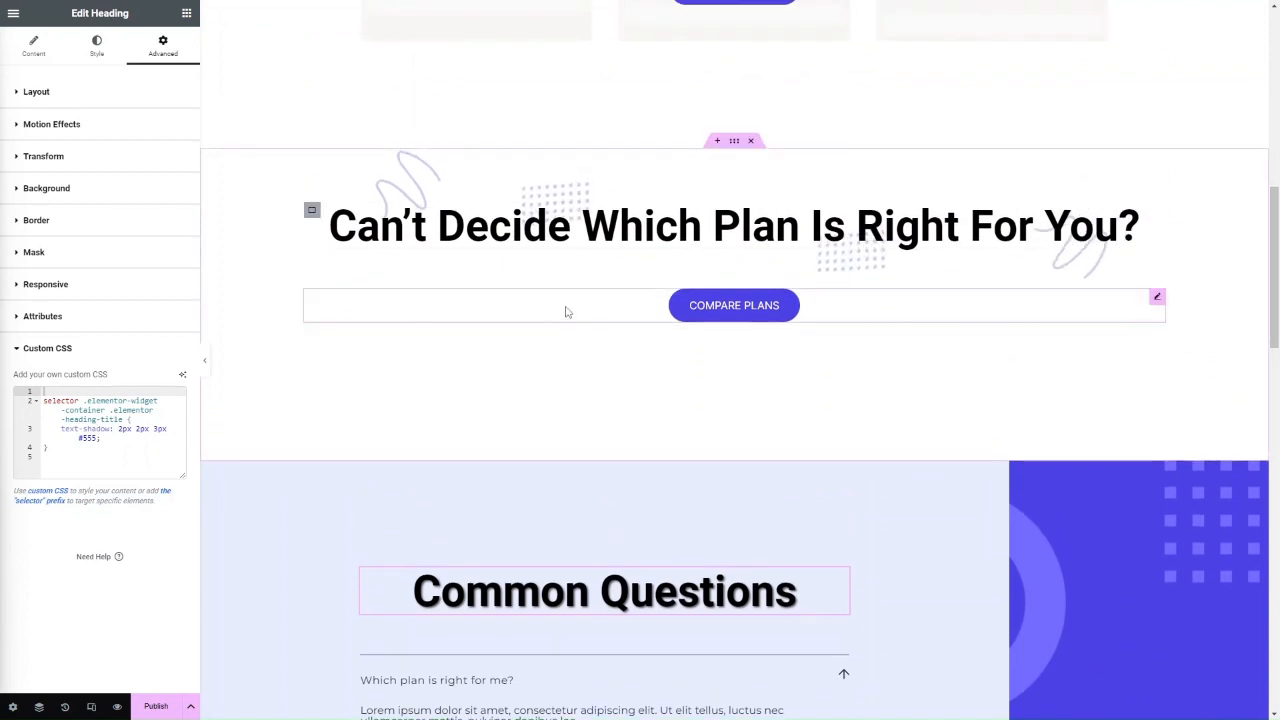
Open the Compare Plans button's Advanced > Custom CSS section.
{"action": "left_click", "coordinate": [574, 309]}
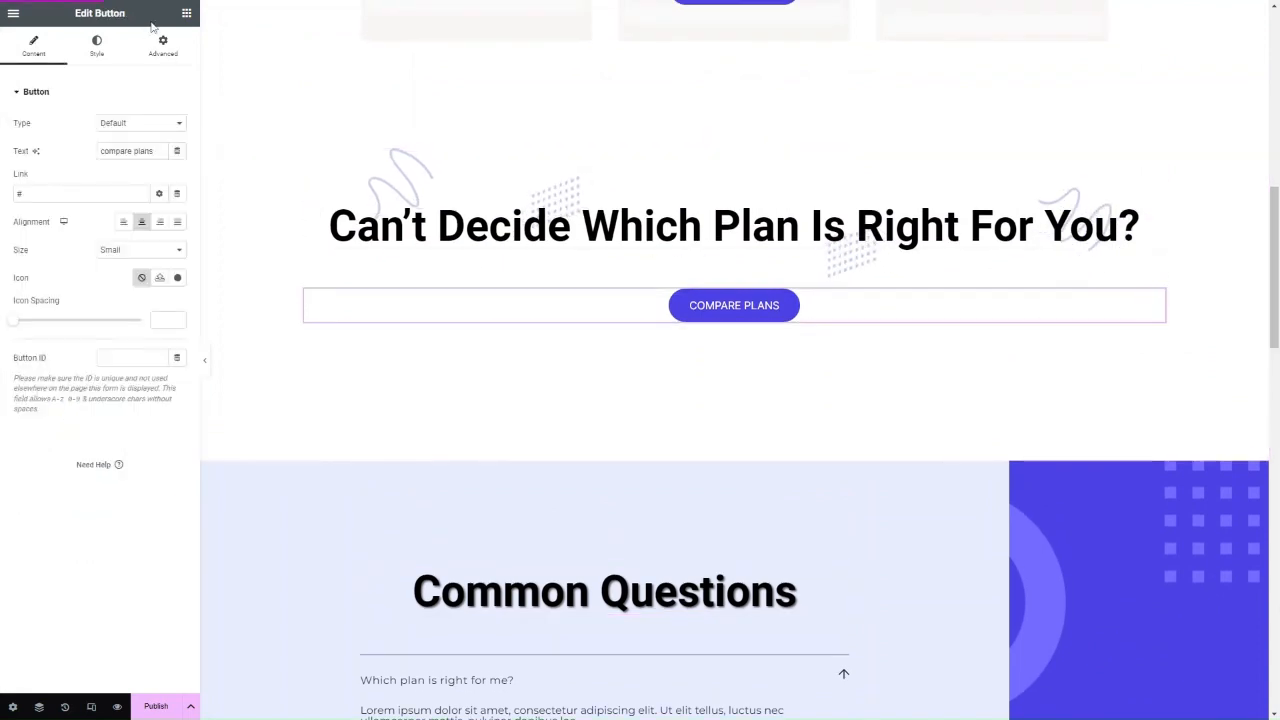
{"action": "left_click", "coordinate": [160, 50]}
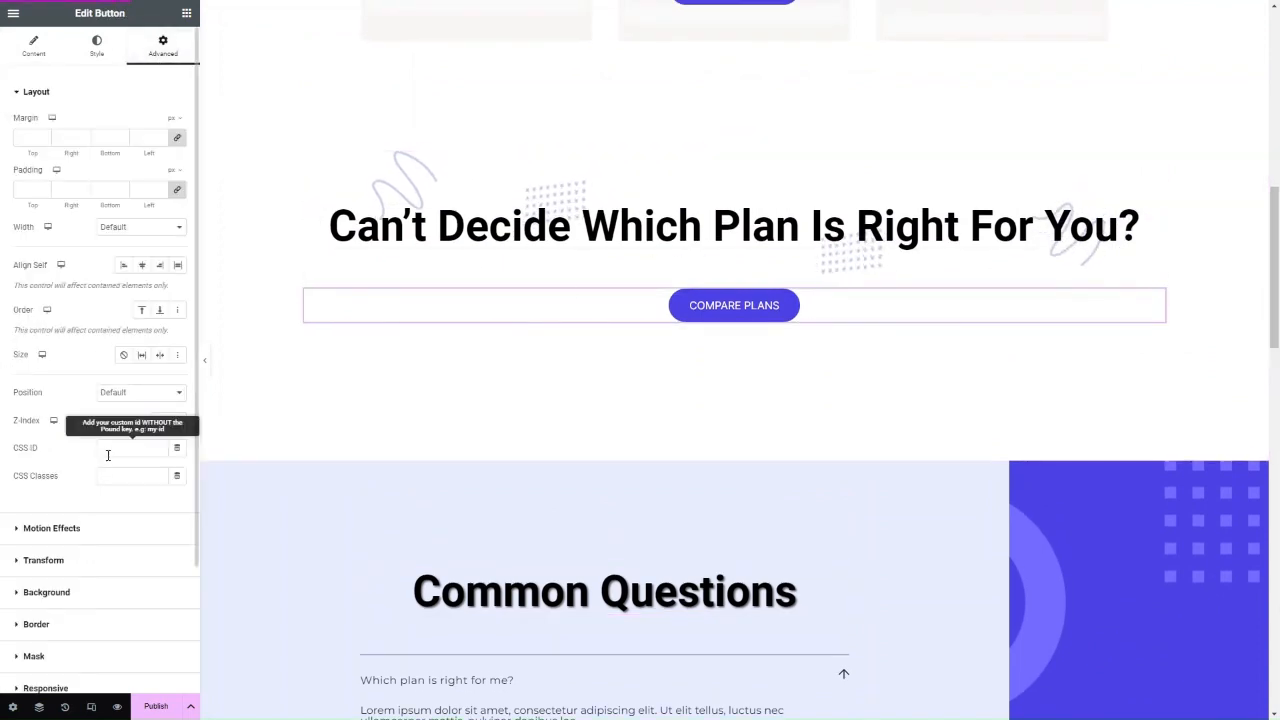
{"action": "scroll", "coordinate": [100, 440], "scroll_direction": "down", "scroll_amount": 3}
{"action": "left_click", "coordinate": [84, 598]}
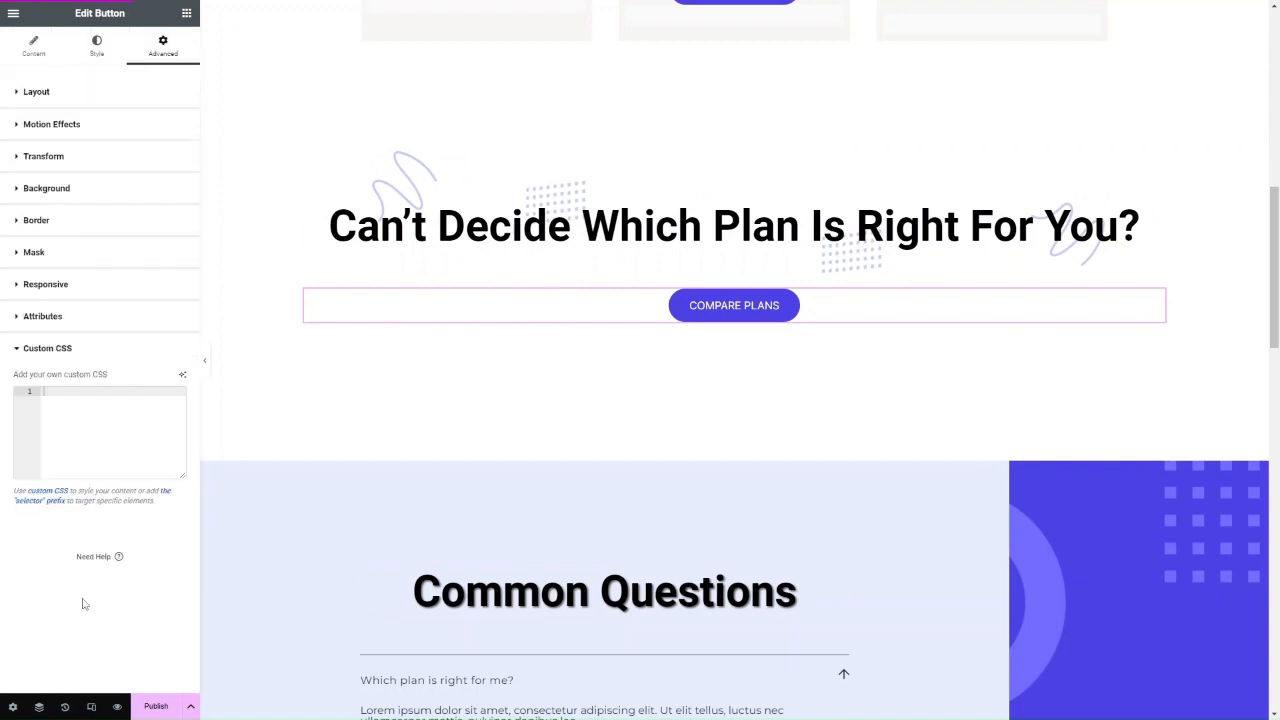
Ask Elementor AI to 'add a drop shadow to the button' and insert the generated CSS.
{"action": "left_click", "coordinate": [182, 374]}
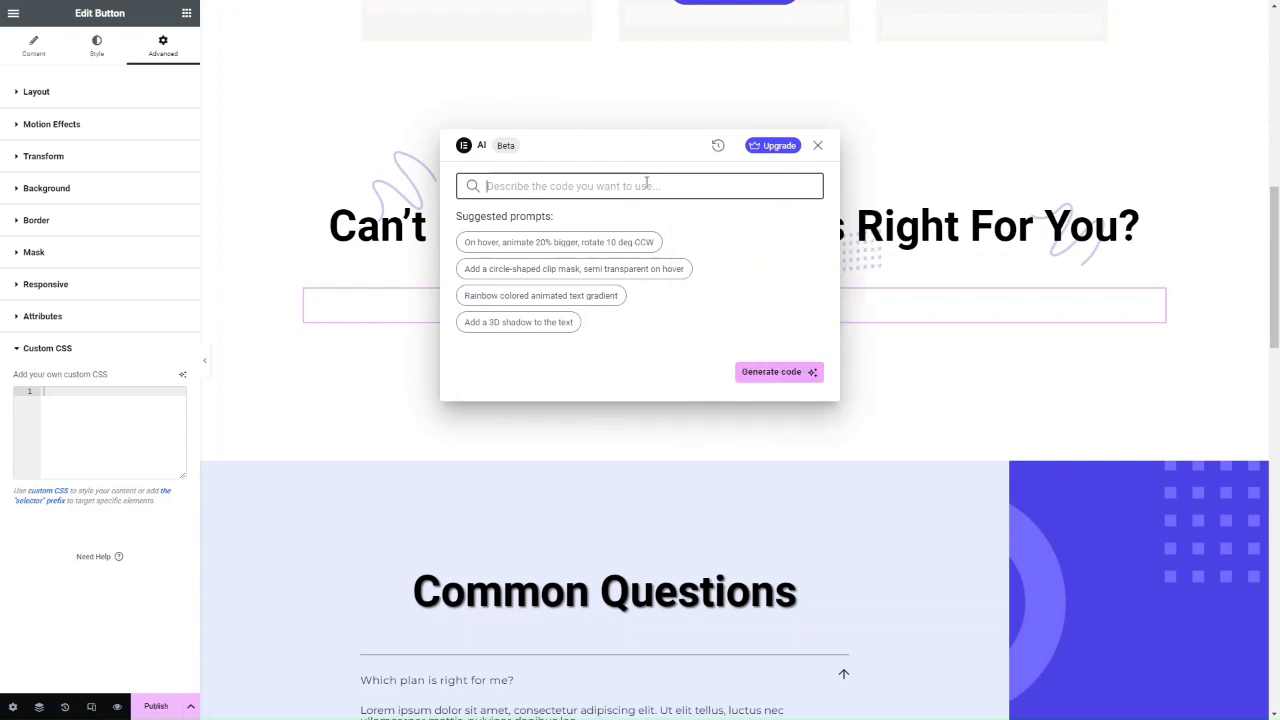
{"action": "type", "text": "add"}
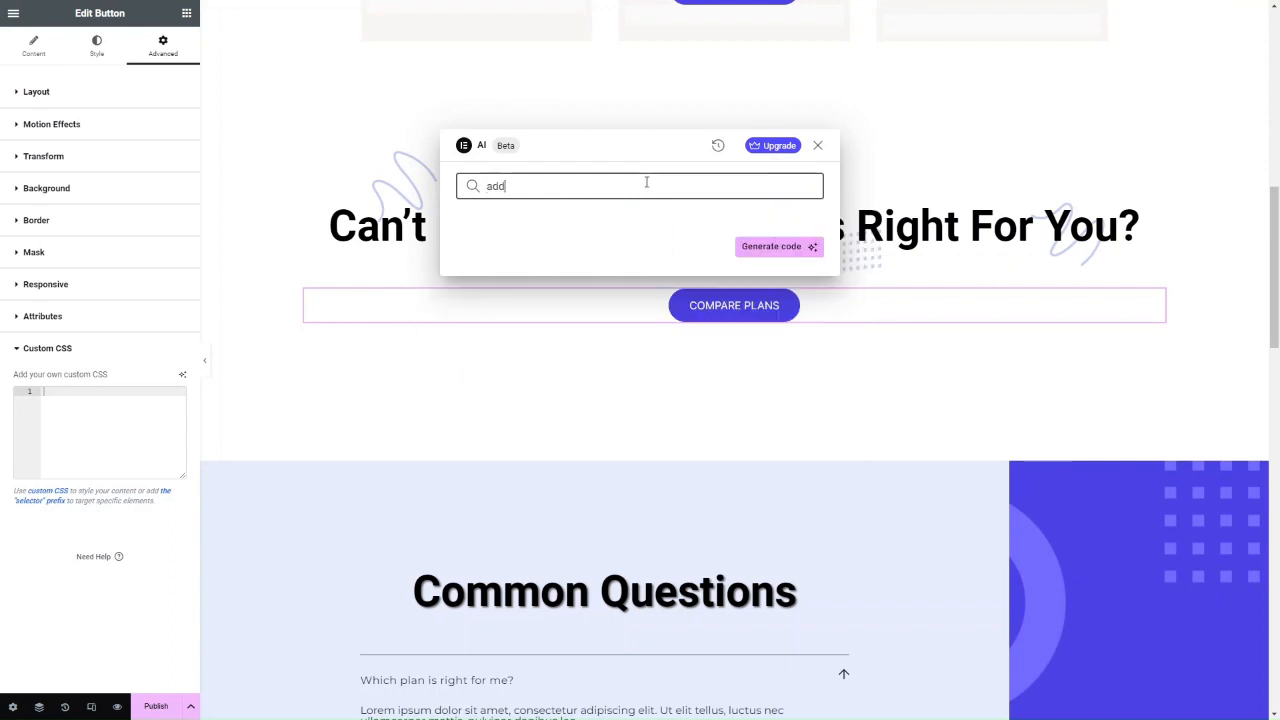
{"action": "type", "text": " a drop shadow to the button"}
{"action": "key", "text": "Return"}
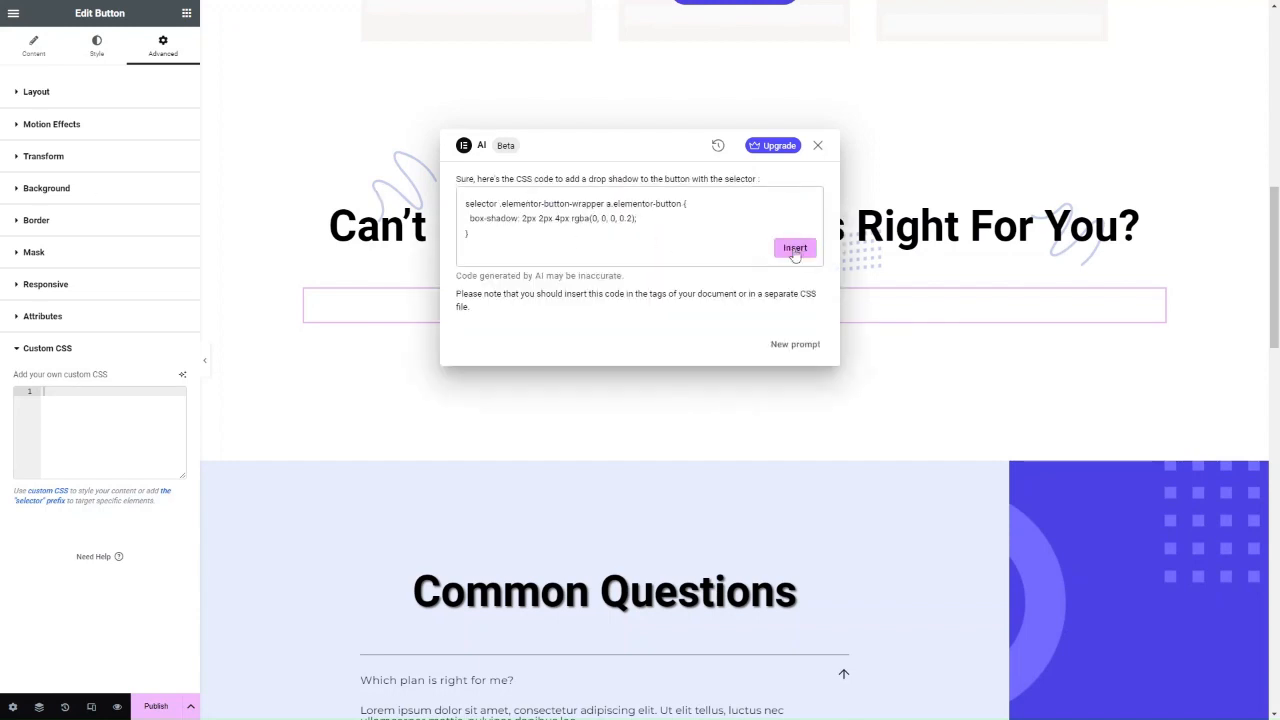
{"action": "left_click", "coordinate": [795, 248]}
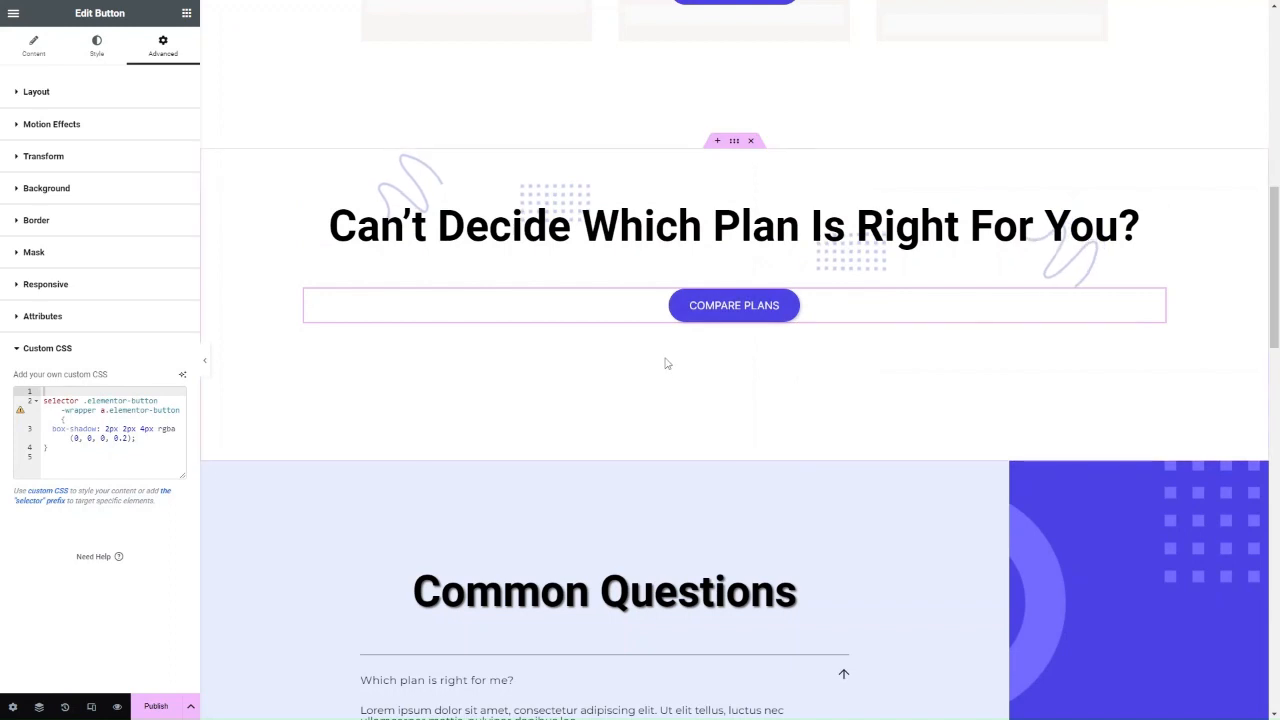
Re-paste the 2px 2px 4px rgba(0, 0, 0, 0.2) box-shadow rule and scroll down to Common Questions.
{"action": "left_click", "coordinate": [129, 446]}
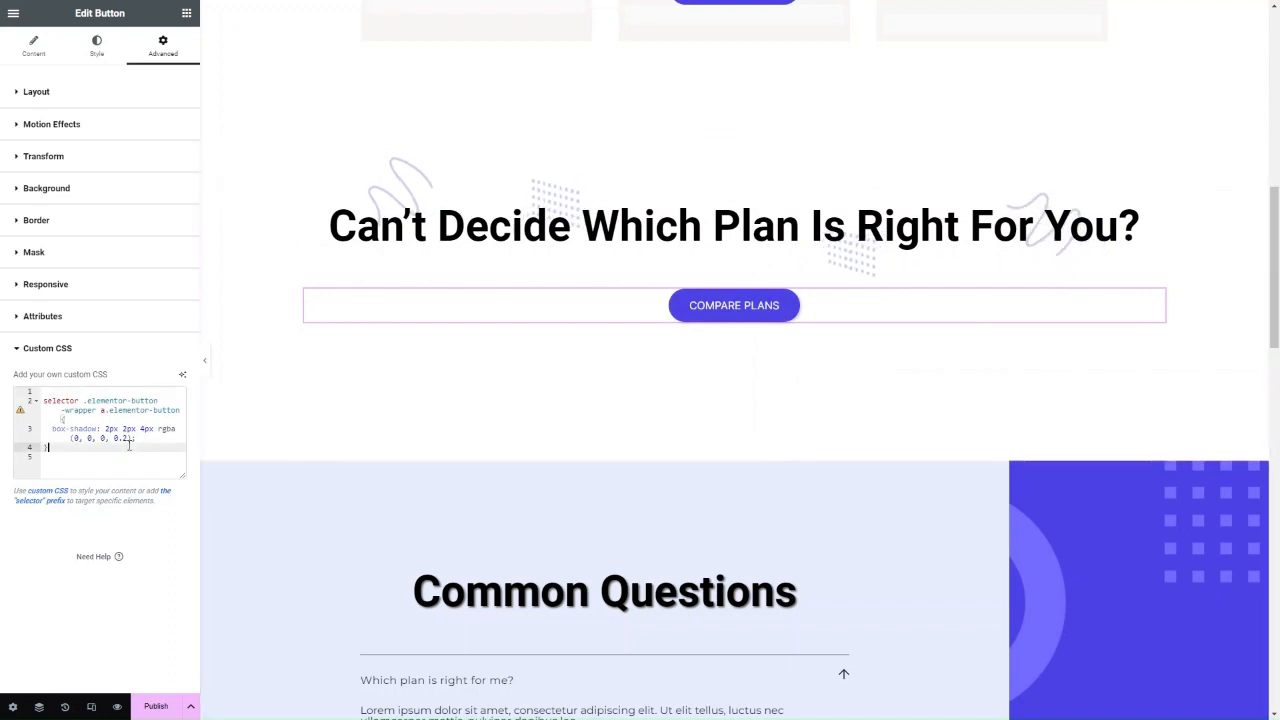
{"action": "key", "text": "ctrl+a"}
{"action": "key", "text": "ctrl+x"}
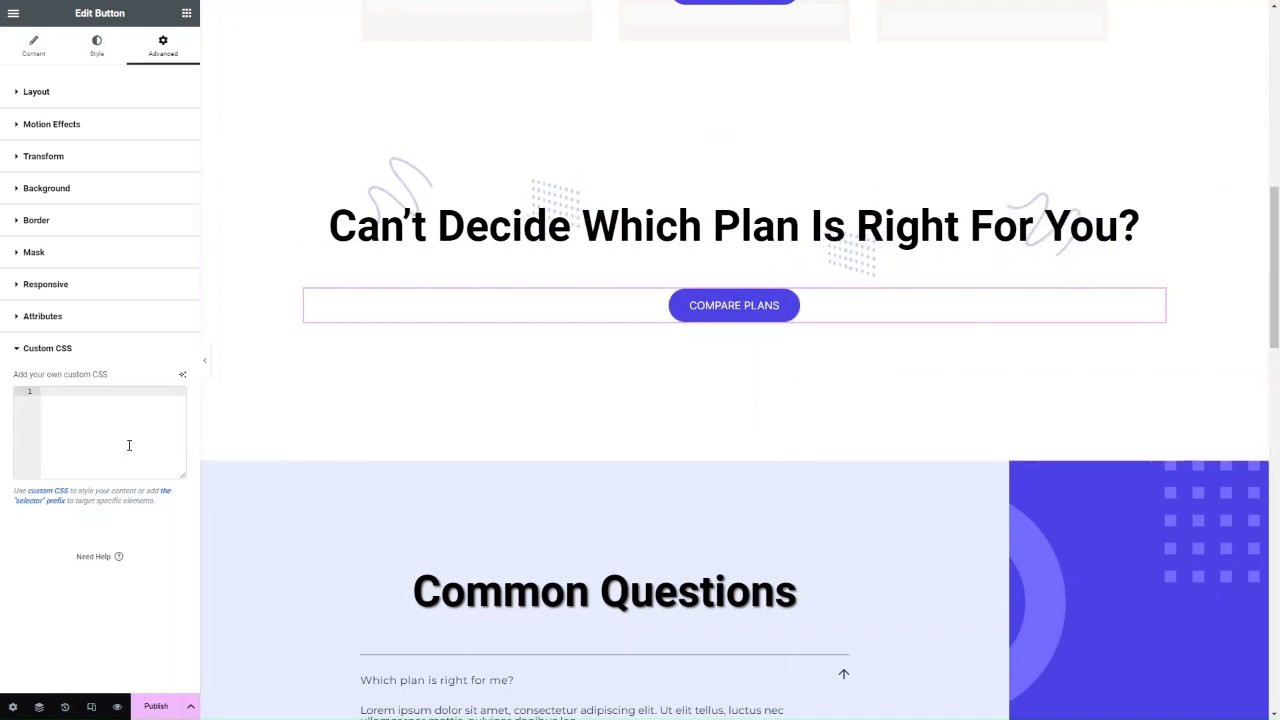
{"action": "key", "text": "ctrl+v"}
{"action": "scroll", "coordinate": [496, 457], "scroll_direction": "down", "scroll_amount": 5}
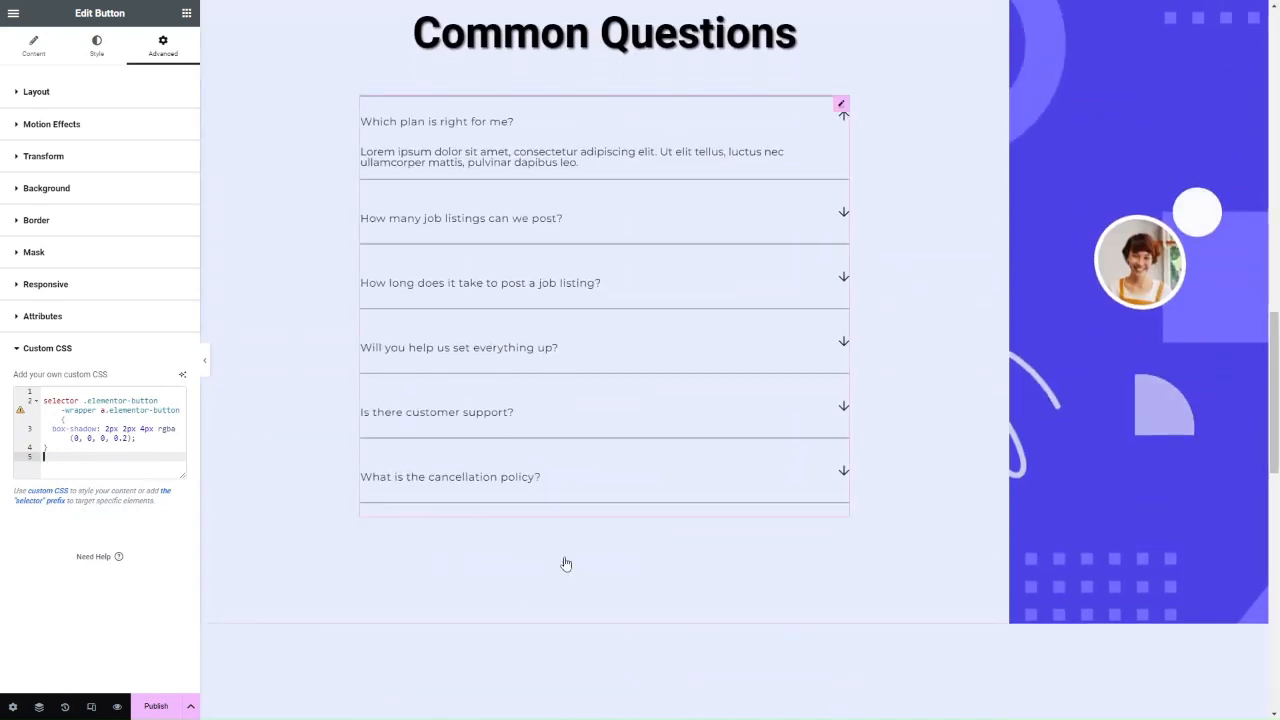
{"action": "scroll", "coordinate": [565, 562], "scroll_direction": "down", "scroll_amount": 4}
{"action": "scroll", "coordinate": [565, 562], "scroll_direction": "up", "scroll_amount": 15}
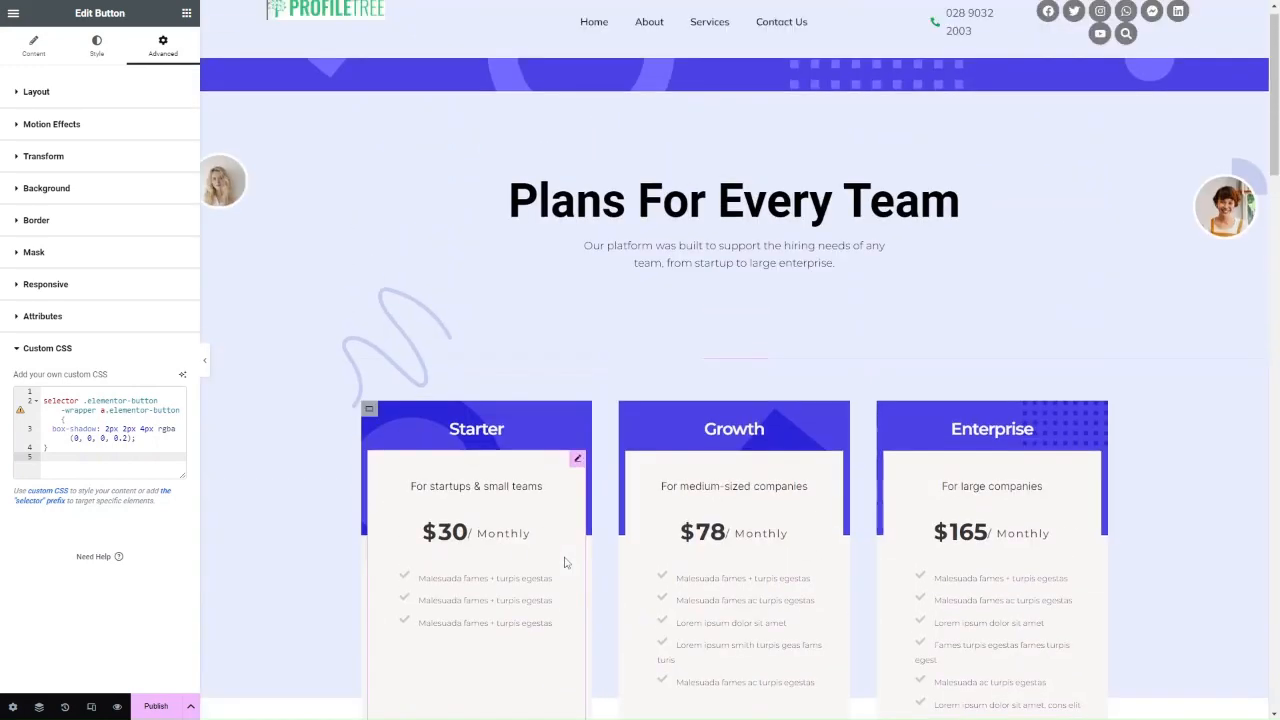
{"action": "scroll", "coordinate": [369, 360], "scroll_direction": "down", "scroll_amount": 8}
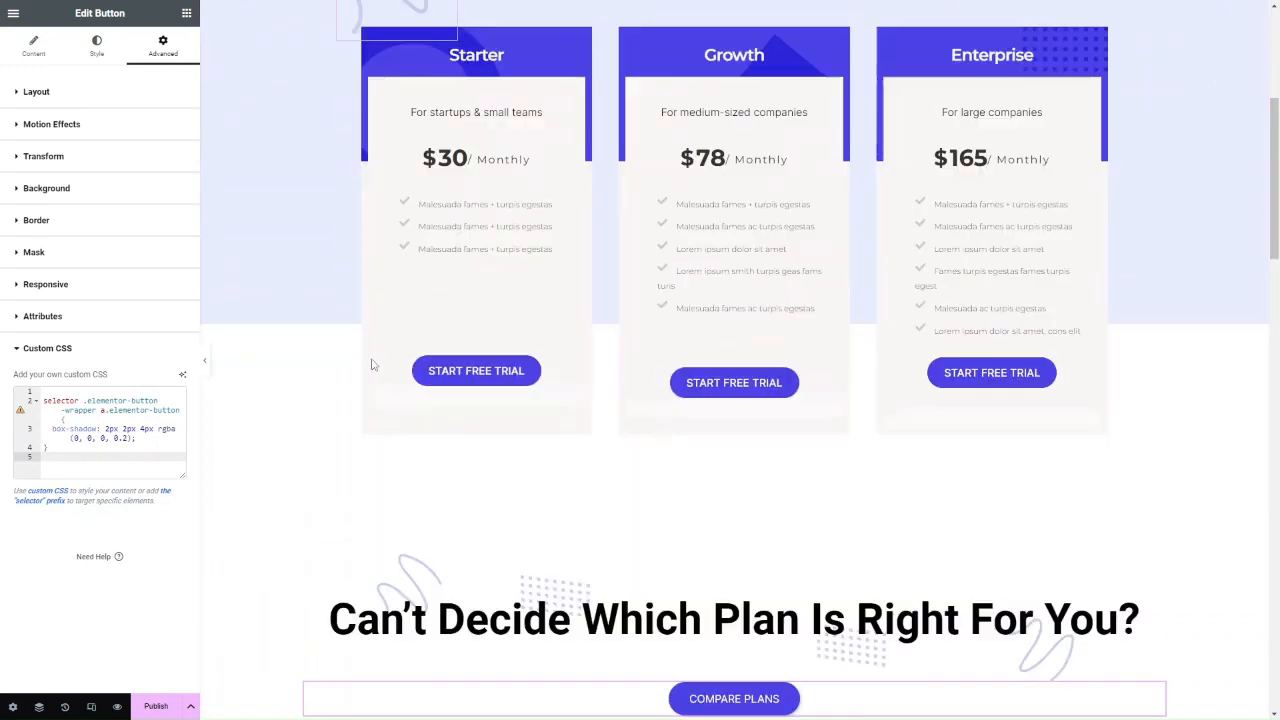
{"action": "scroll", "coordinate": [371, 363], "scroll_direction": "down", "scroll_amount": 3}
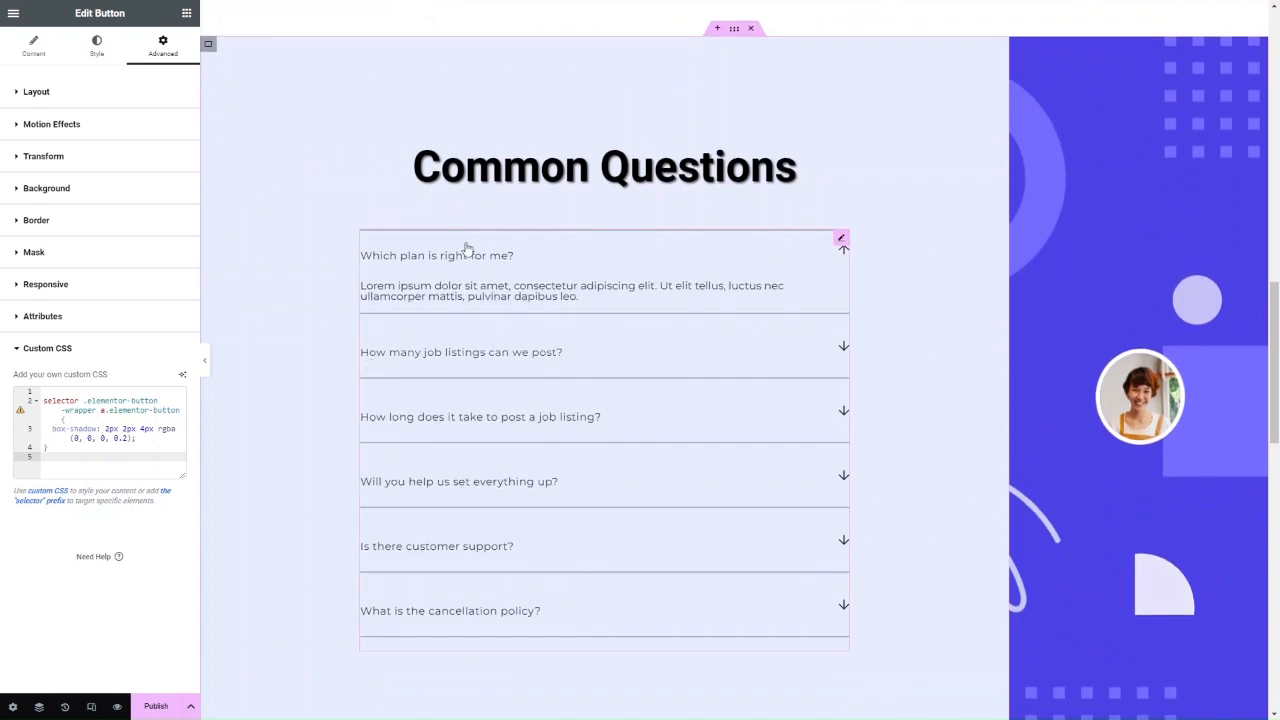
Show the Common Questions heading's text-shadow Custom CSS, check the AI code History, then close it.
{"action": "left_click", "coordinate": [582, 178]}
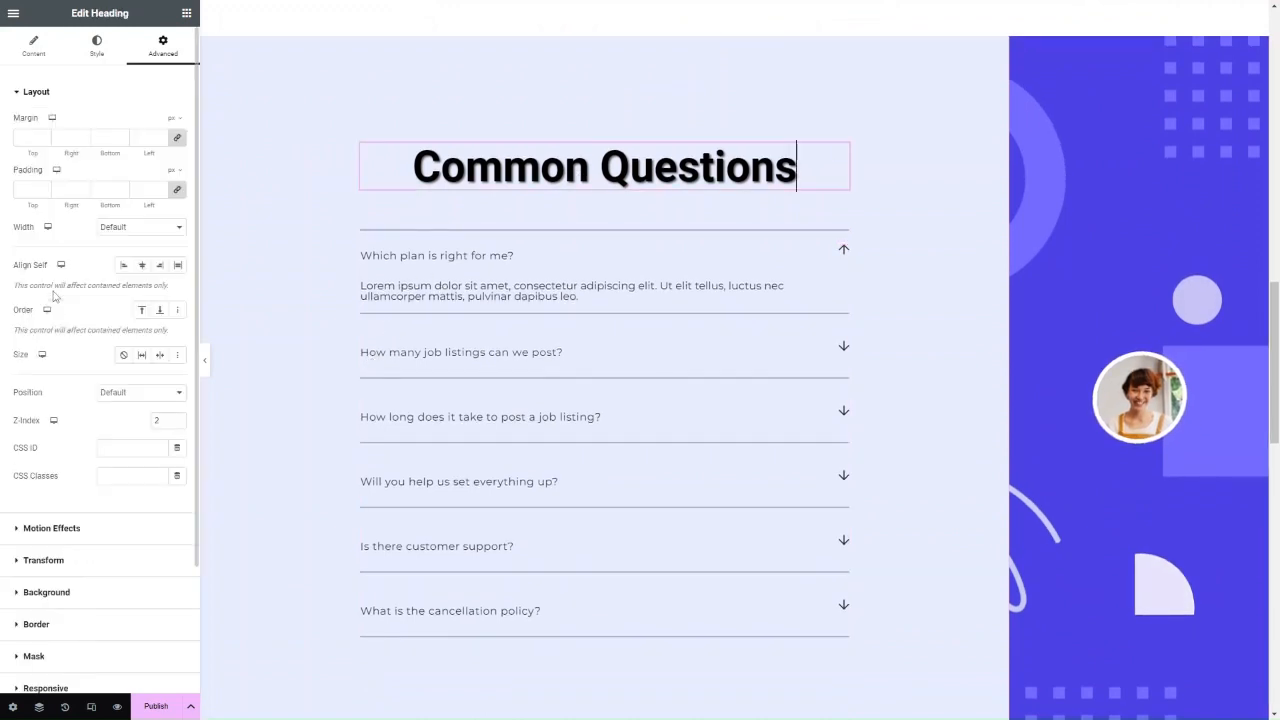
{"action": "scroll", "coordinate": [145, 315], "scroll_direction": "down", "scroll_amount": 3}
{"action": "left_click", "coordinate": [99, 600]}
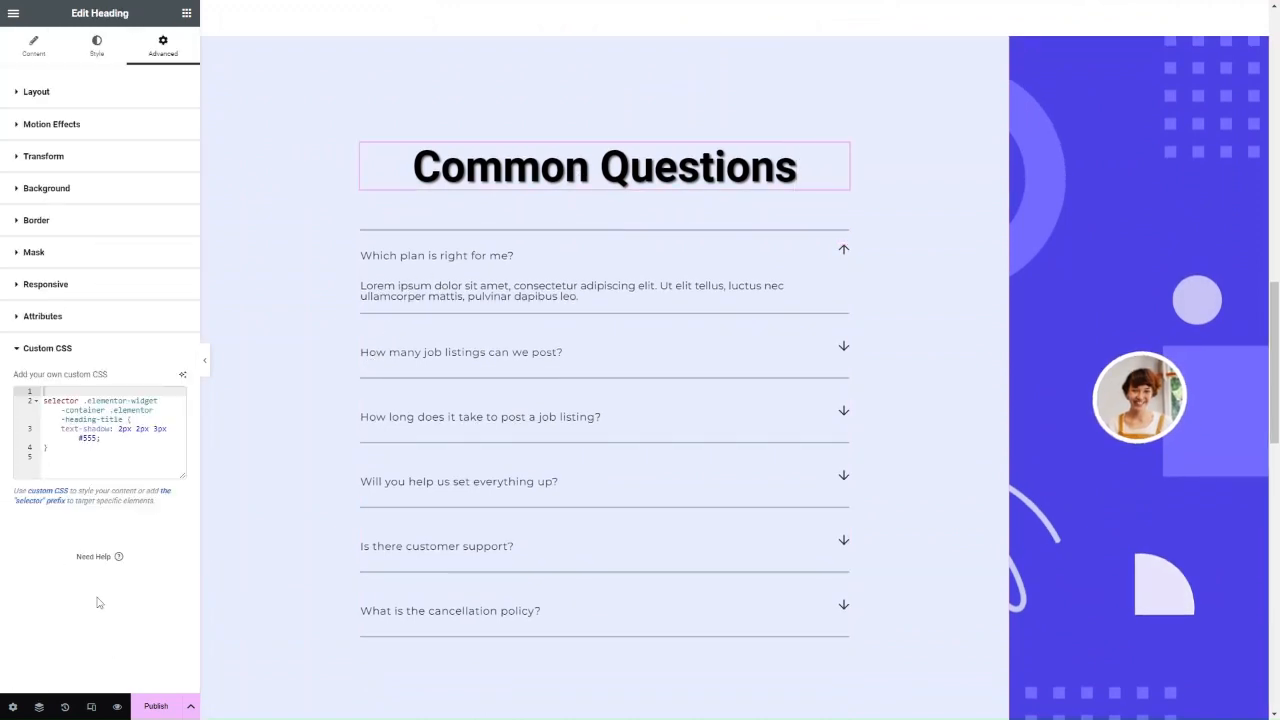
{"action": "left_click", "coordinate": [182, 377]}
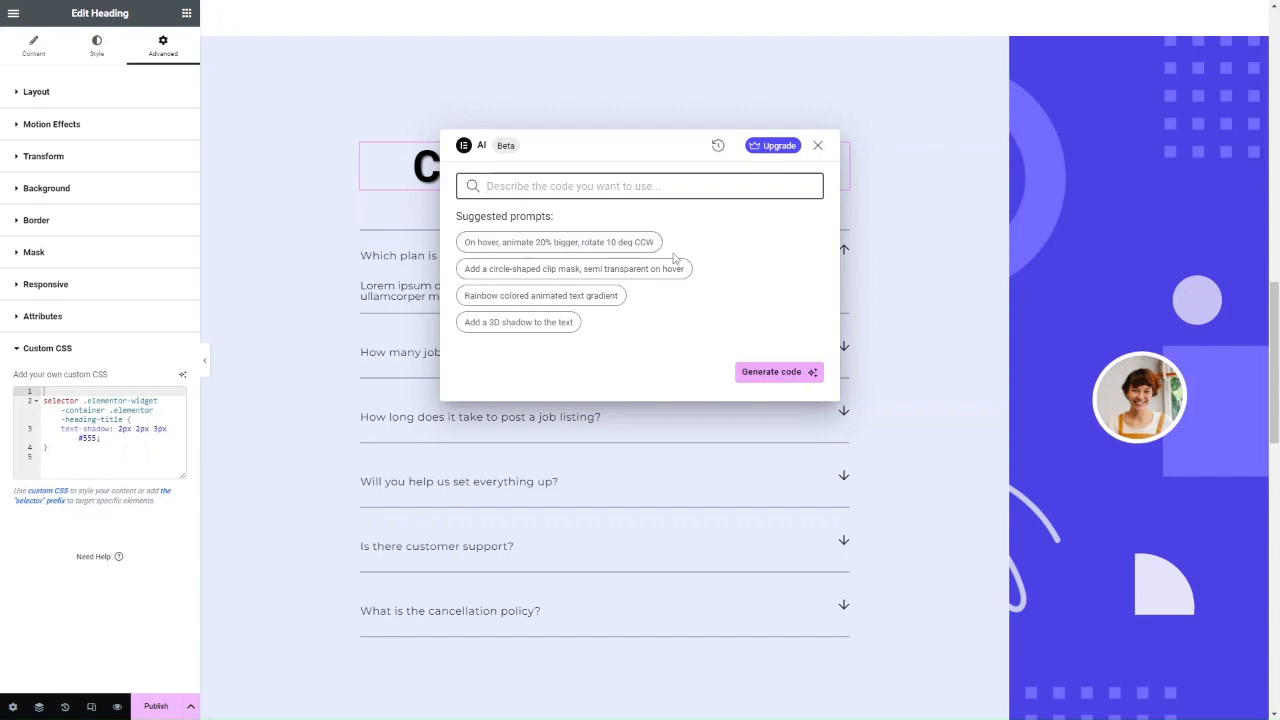
{"action": "left_click", "coordinate": [716, 160]}
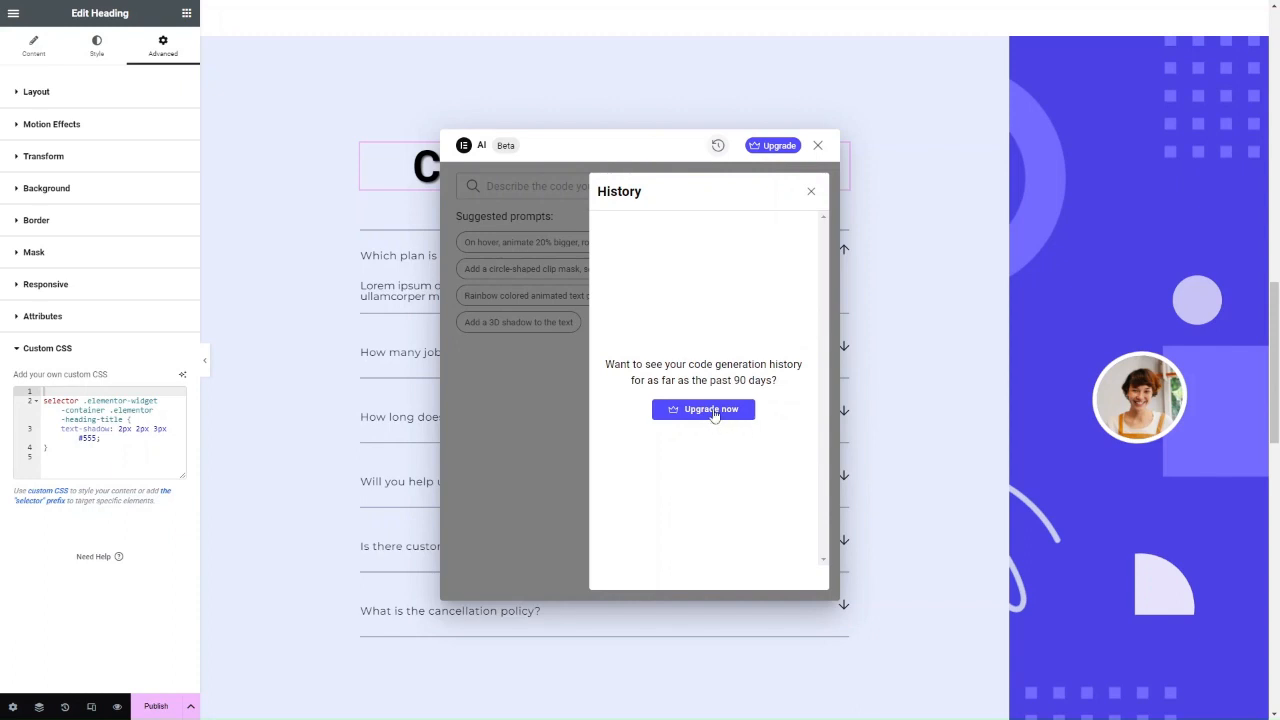
{"action": "left_click", "coordinate": [817, 146]}
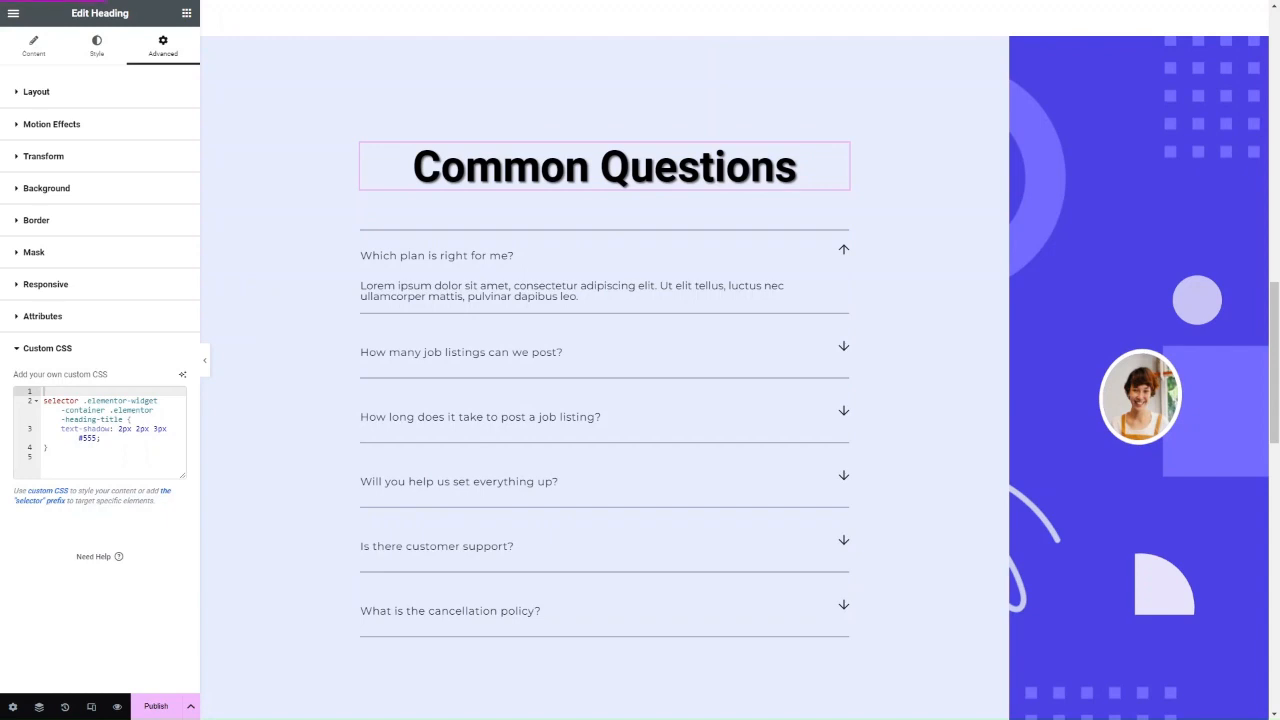
Paste a headline prompt into the Recruiters heading's AI title assistant and generate a headline.
{"action": "scroll", "coordinate": [503, 358], "scroll_direction": "up", "scroll_amount": 2}
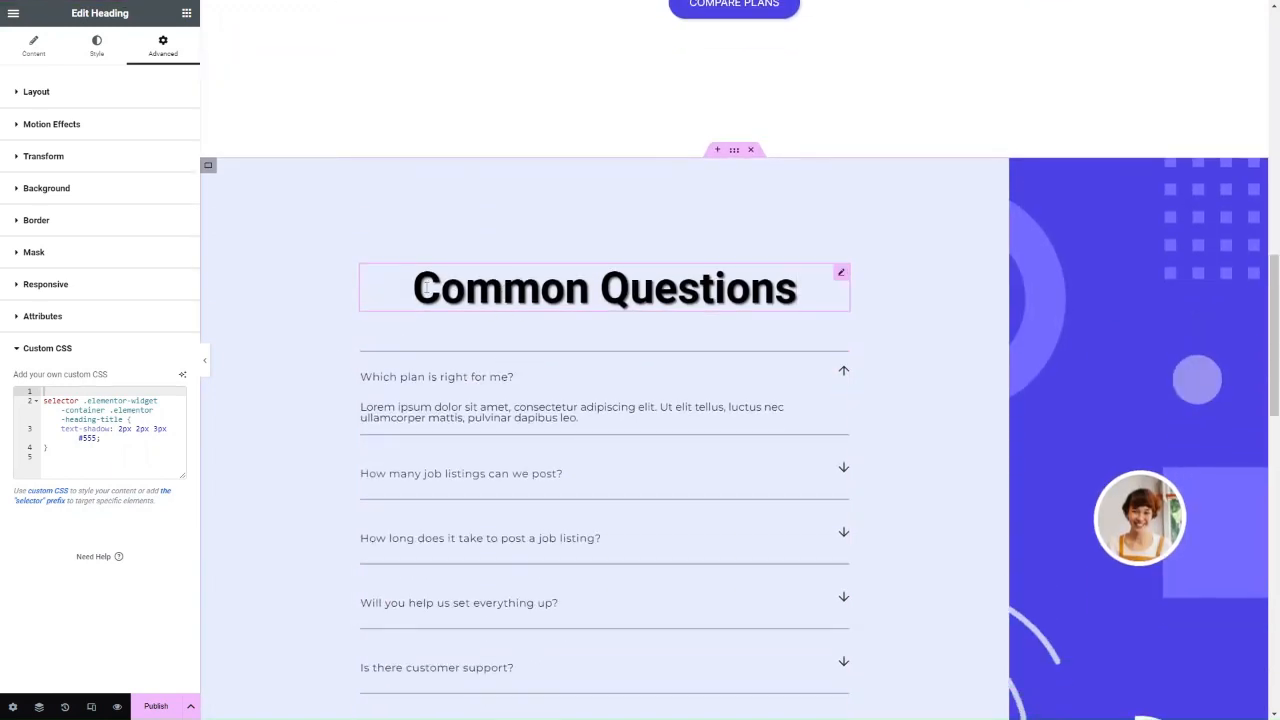
{"action": "scroll", "coordinate": [777, 297], "scroll_direction": "down", "scroll_amount": 8}
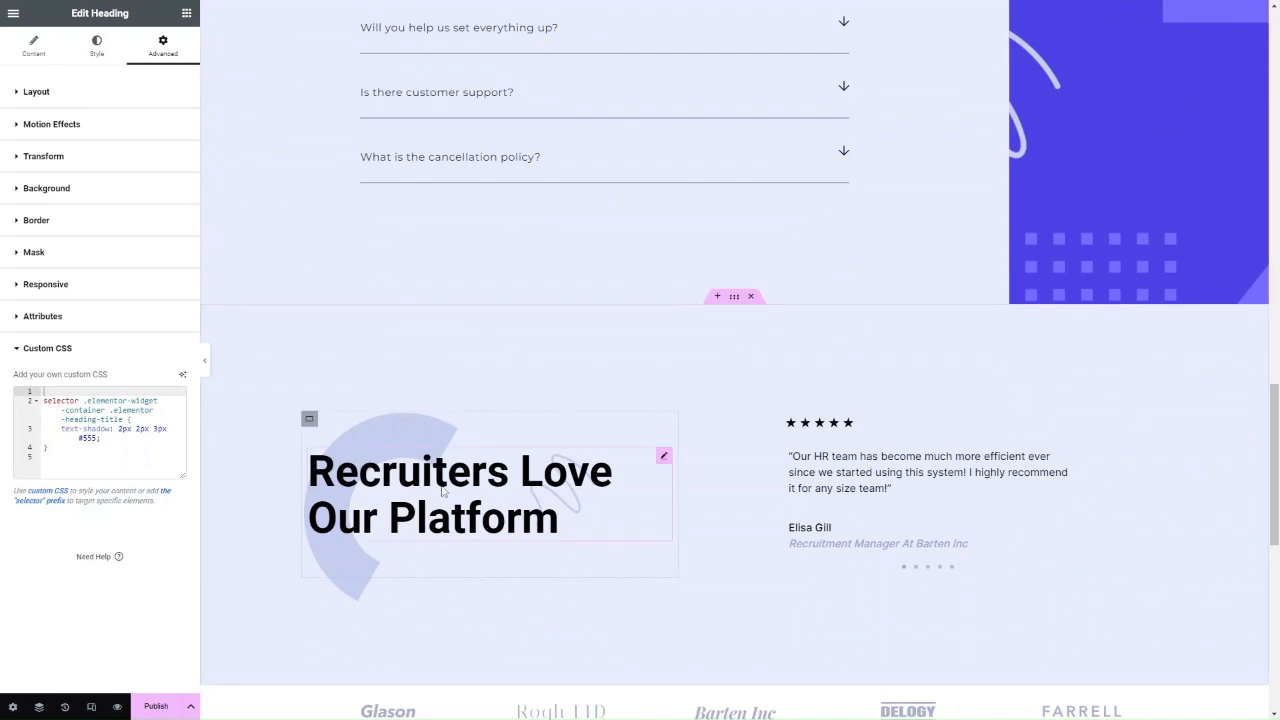
{"action": "left_click", "coordinate": [443, 490]}
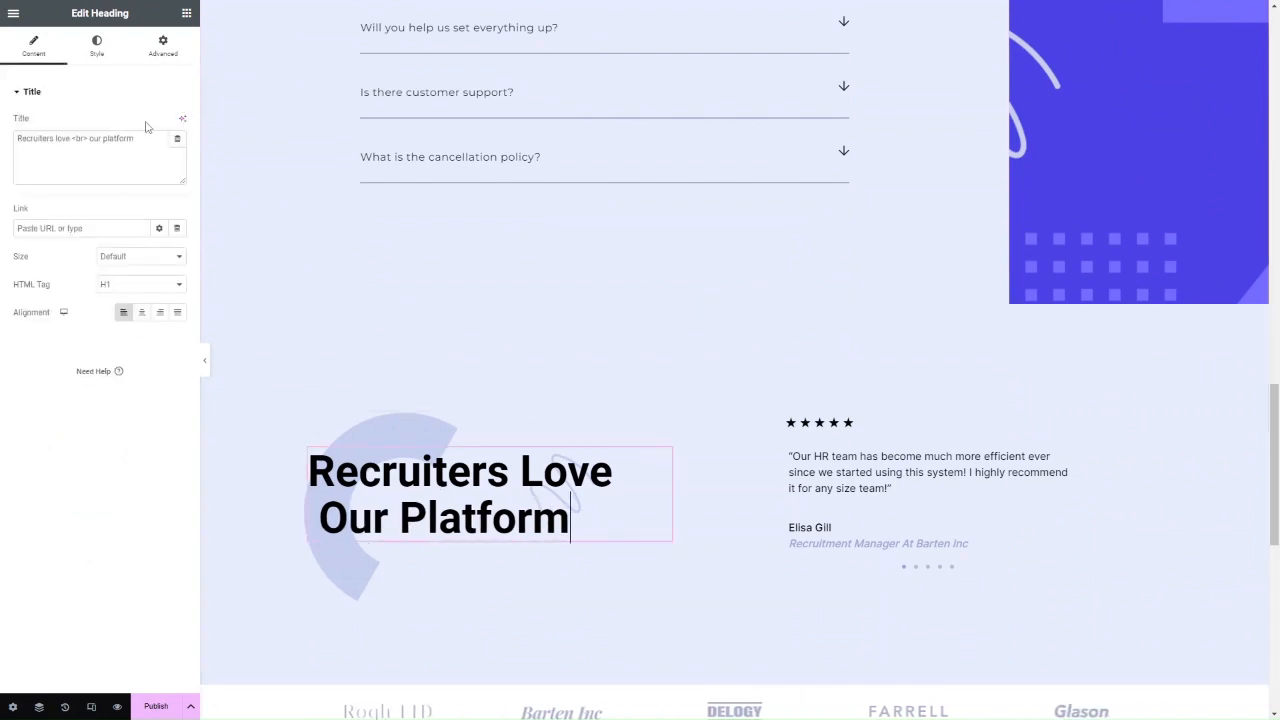
{"action": "left_click", "coordinate": [182, 118]}
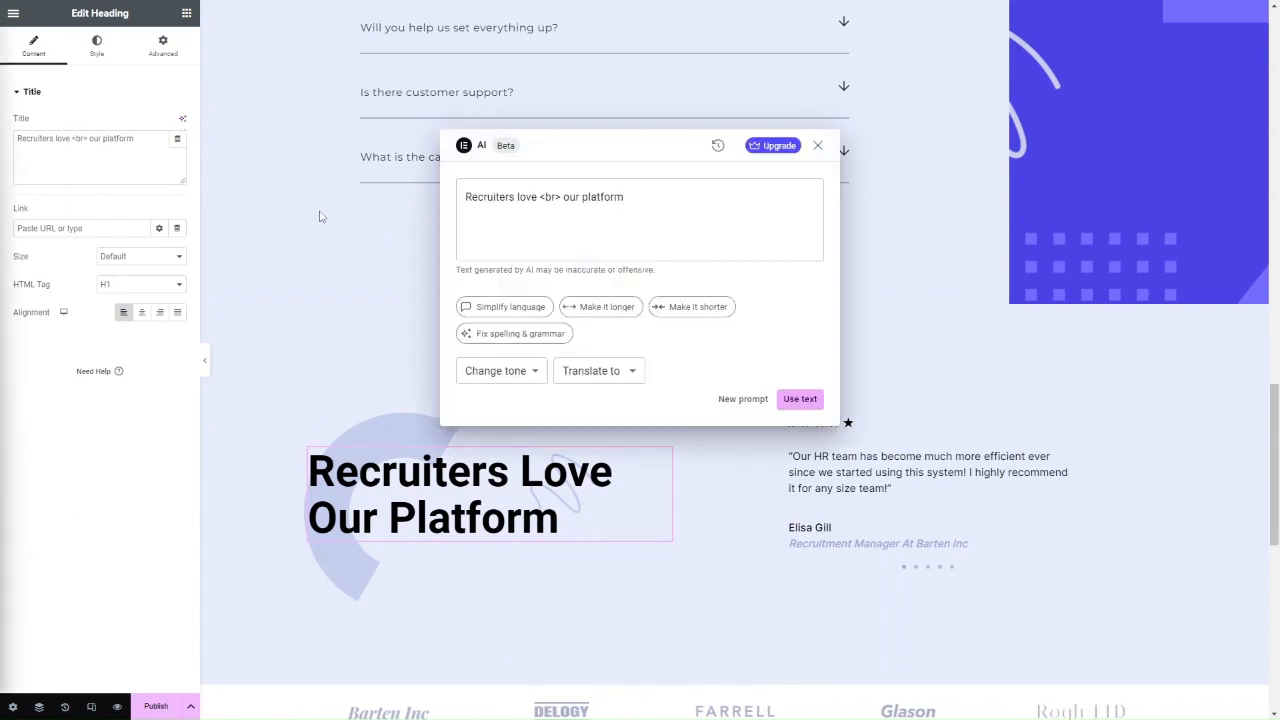
{"action": "left_click", "coordinate": [616, 224]}
{"action": "key", "text": "ctrl+a"}
{"action": "key", "text": "ctrl+v"}
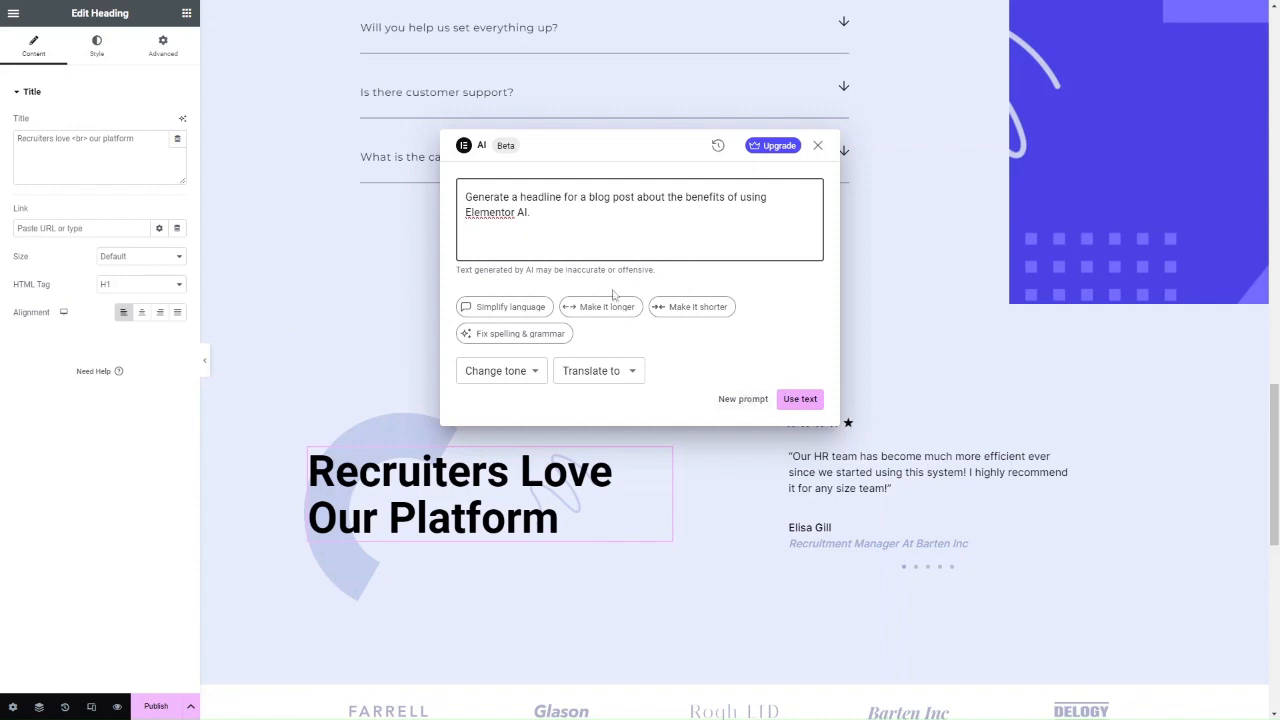
{"action": "left_click", "coordinate": [527, 372]}
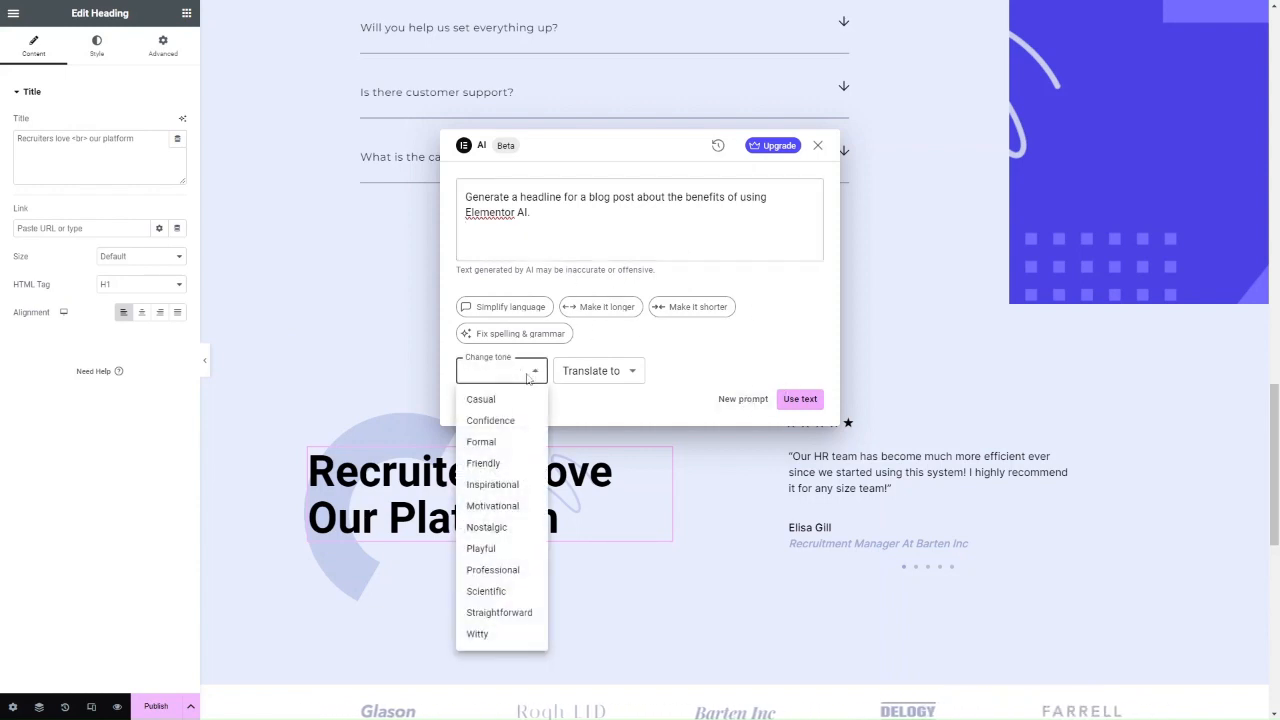
{"action": "left_click", "coordinate": [527, 378]}
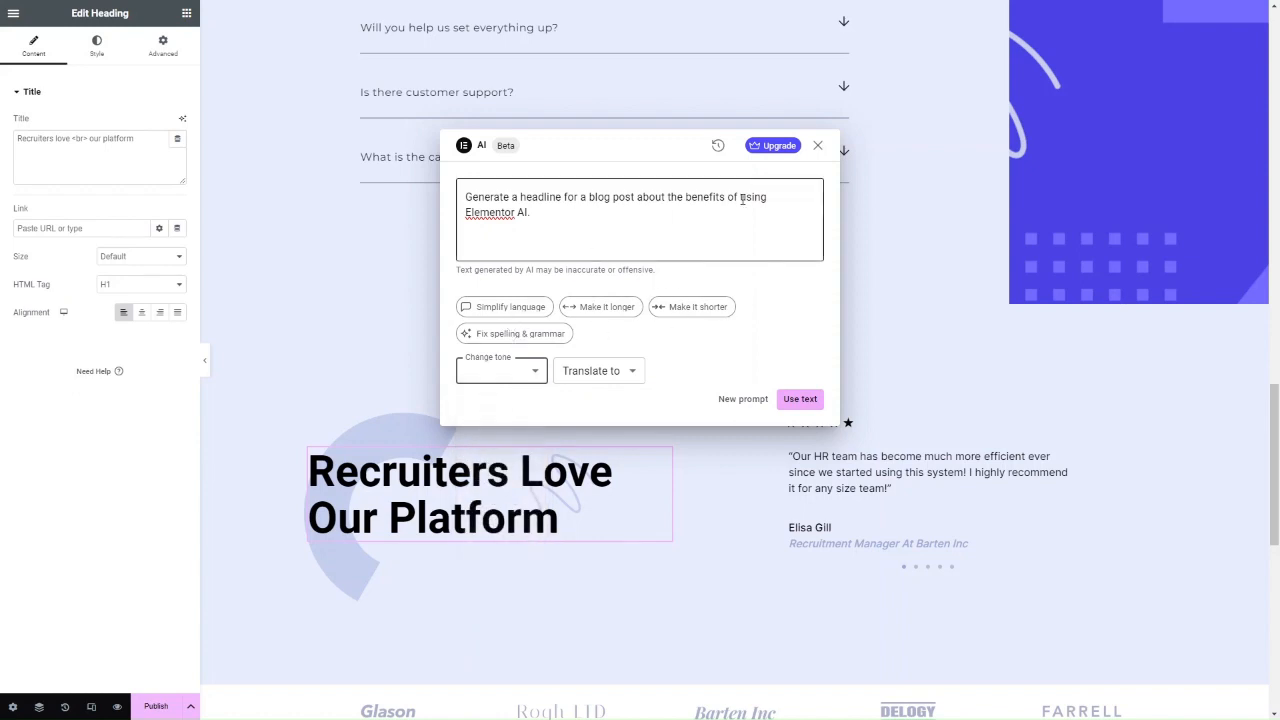
{"action": "left_click", "coordinate": [652, 210]}
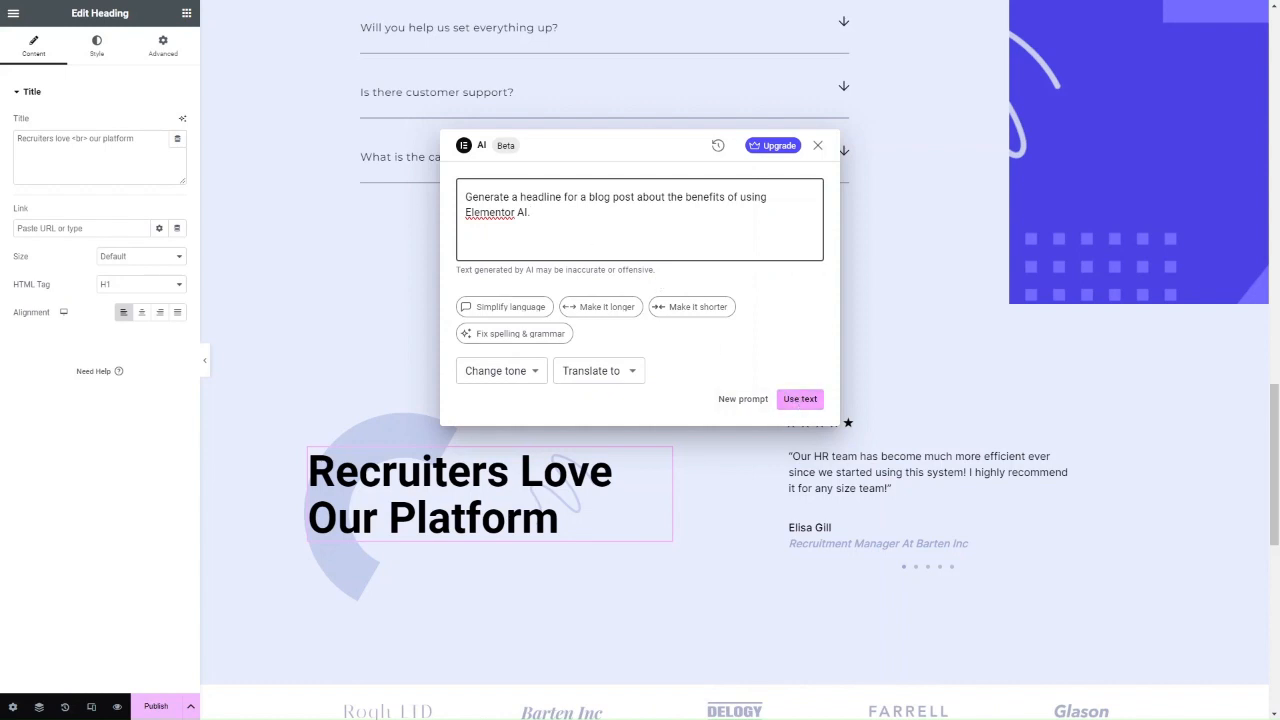
{"action": "key", "text": "Return"}
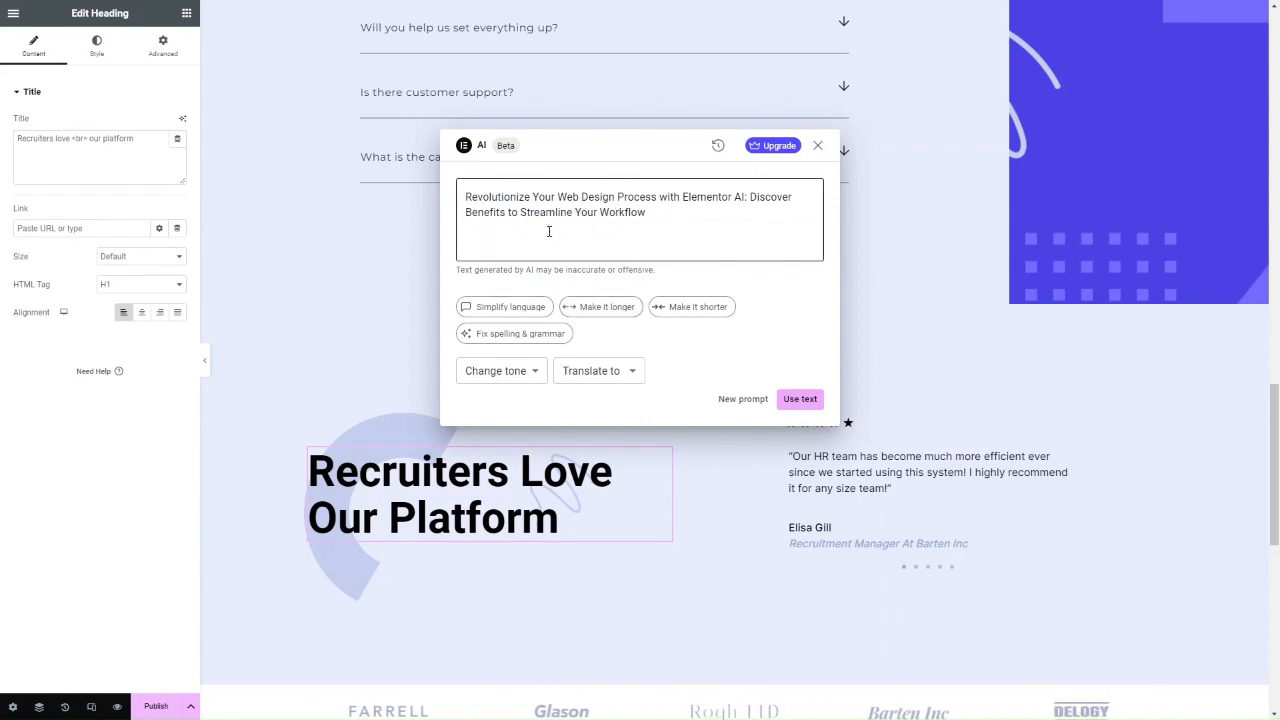
Shorten it to 'Transform your web design with Elementor AI and streamline your workflow!' and apply it.
{"action": "left_click", "coordinate": [532, 371]}
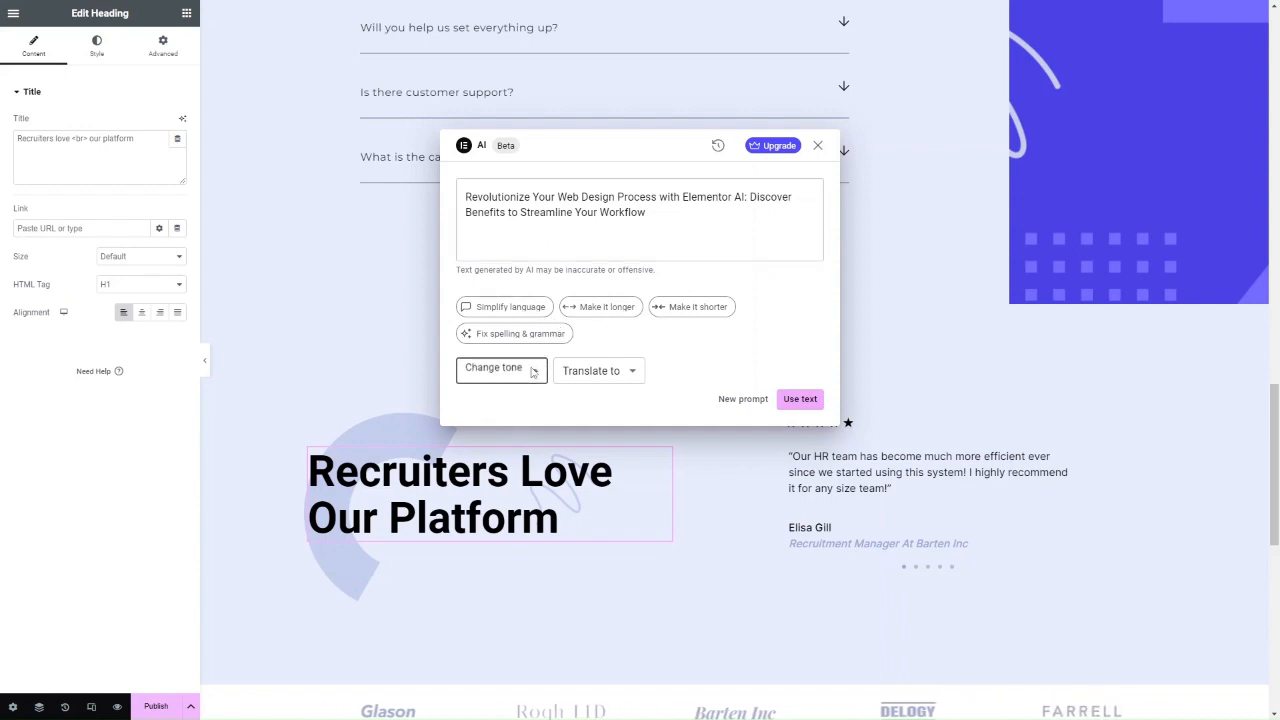
{"action": "left_click", "coordinate": [596, 307]}
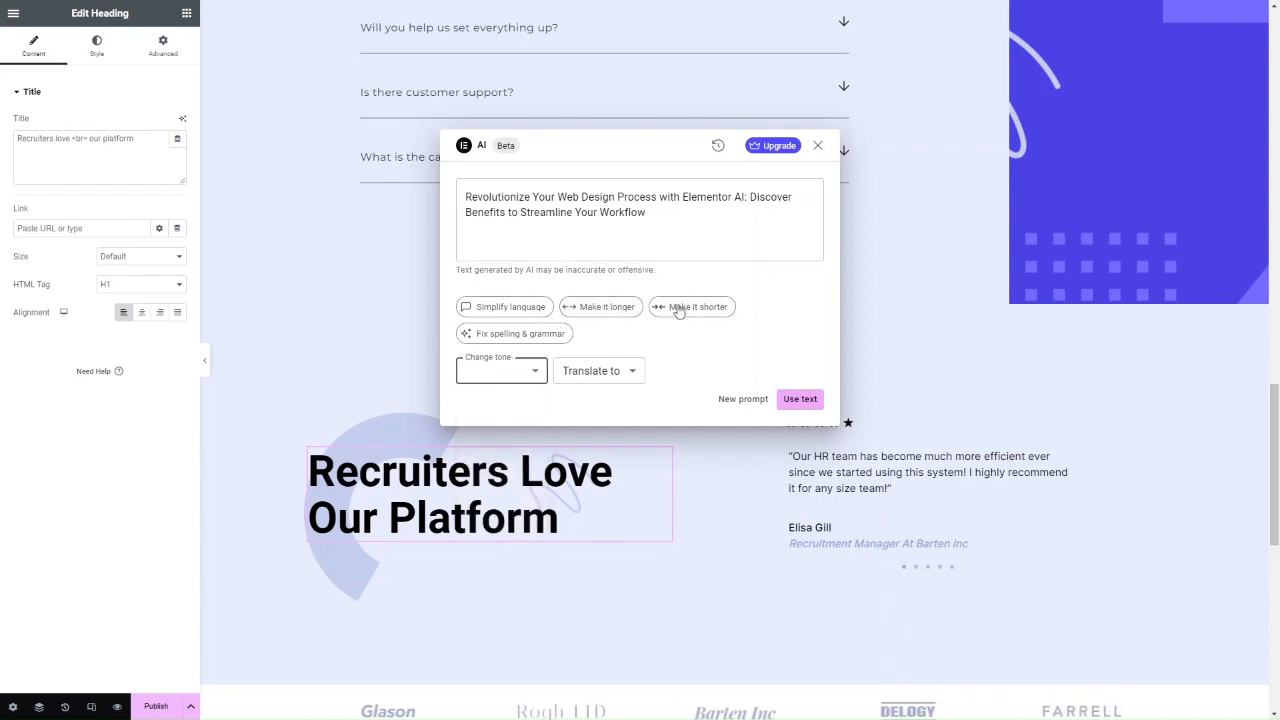
{"action": "left_click", "coordinate": [674, 307]}
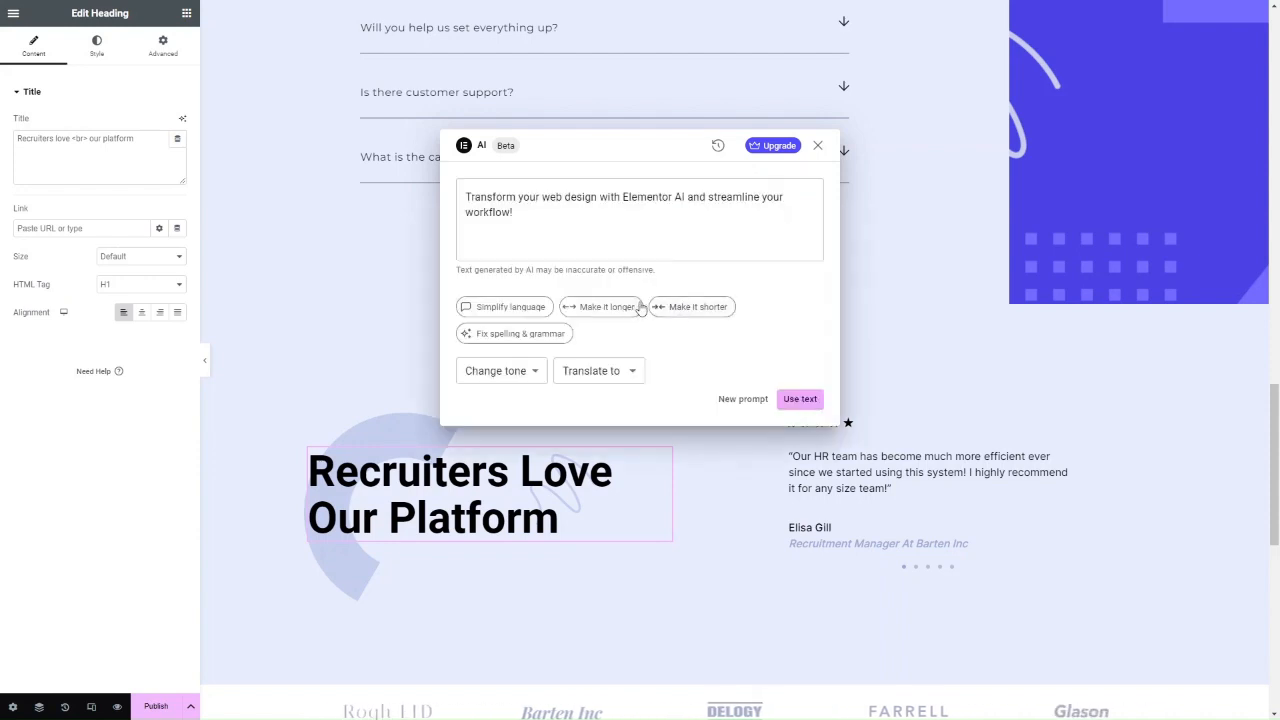
{"action": "left_click", "coordinate": [600, 371]}
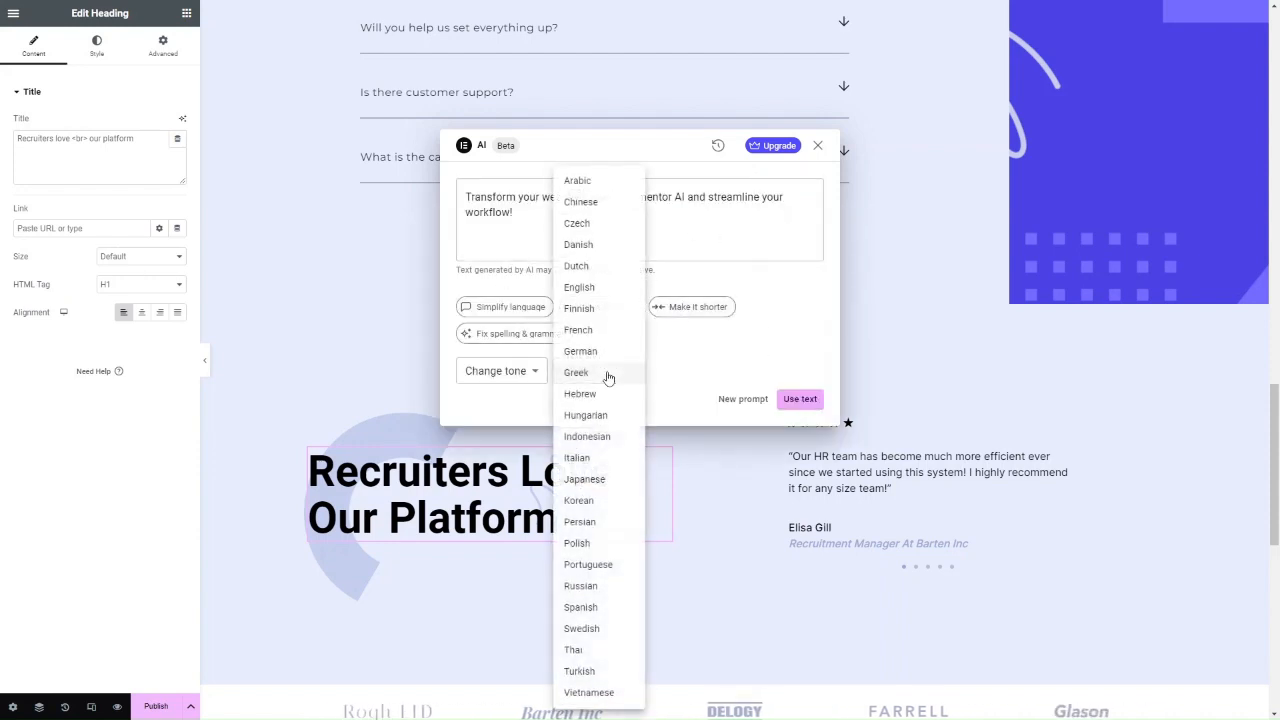
{"action": "left_click", "coordinate": [720, 357]}
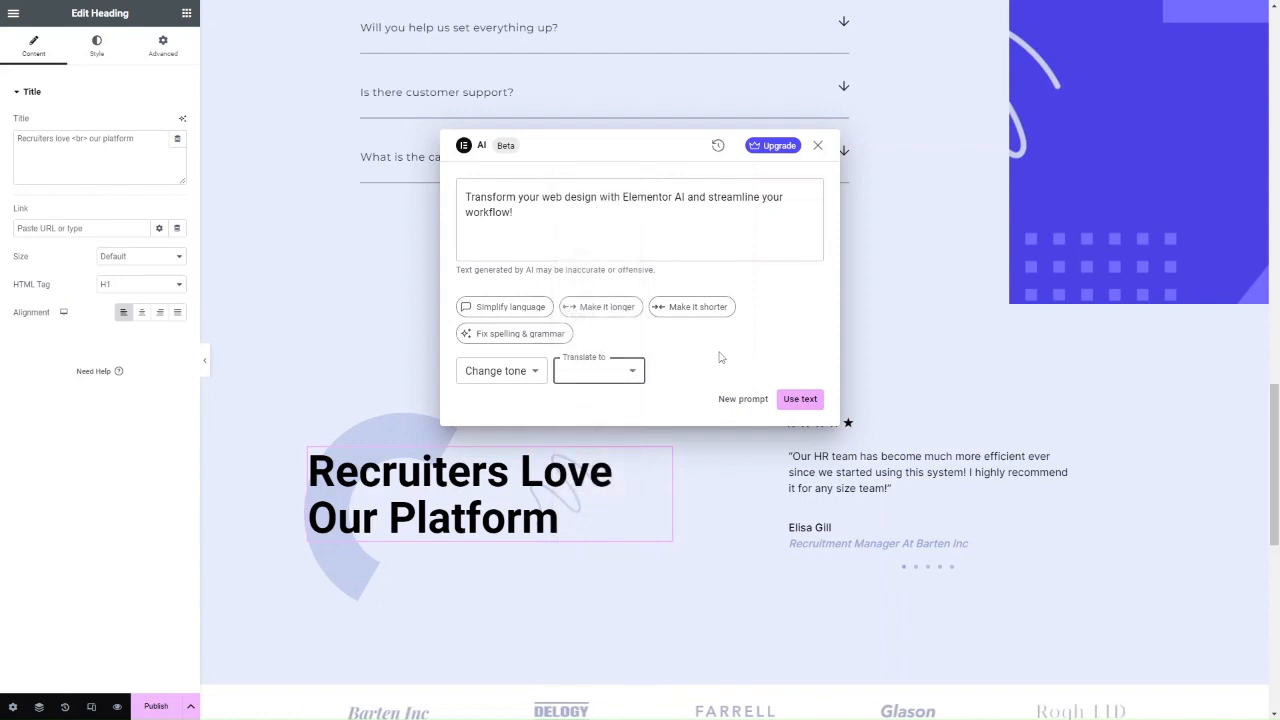
{"action": "left_click", "coordinate": [800, 399]}
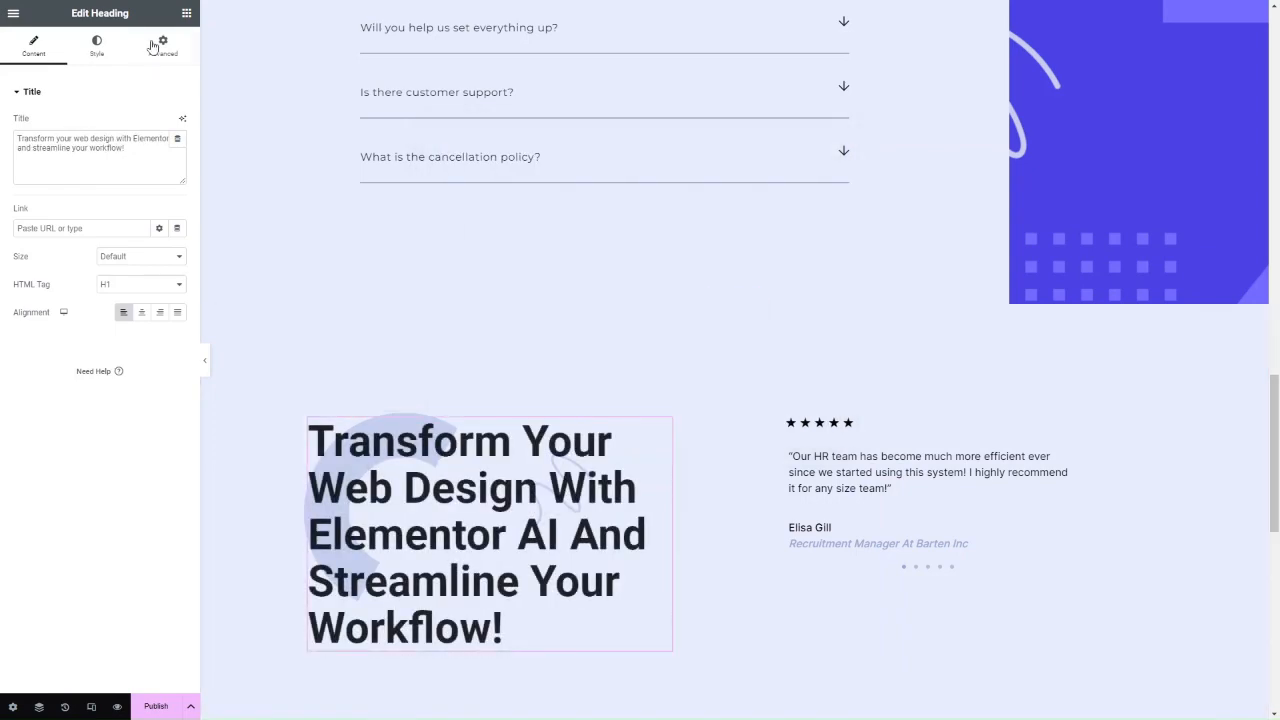
{"action": "scroll", "coordinate": [588, 506], "scroll_direction": "down", "scroll_amount": 3}
{"action": "scroll", "coordinate": [588, 506], "scroll_direction": "down", "scroll_amount": 4}
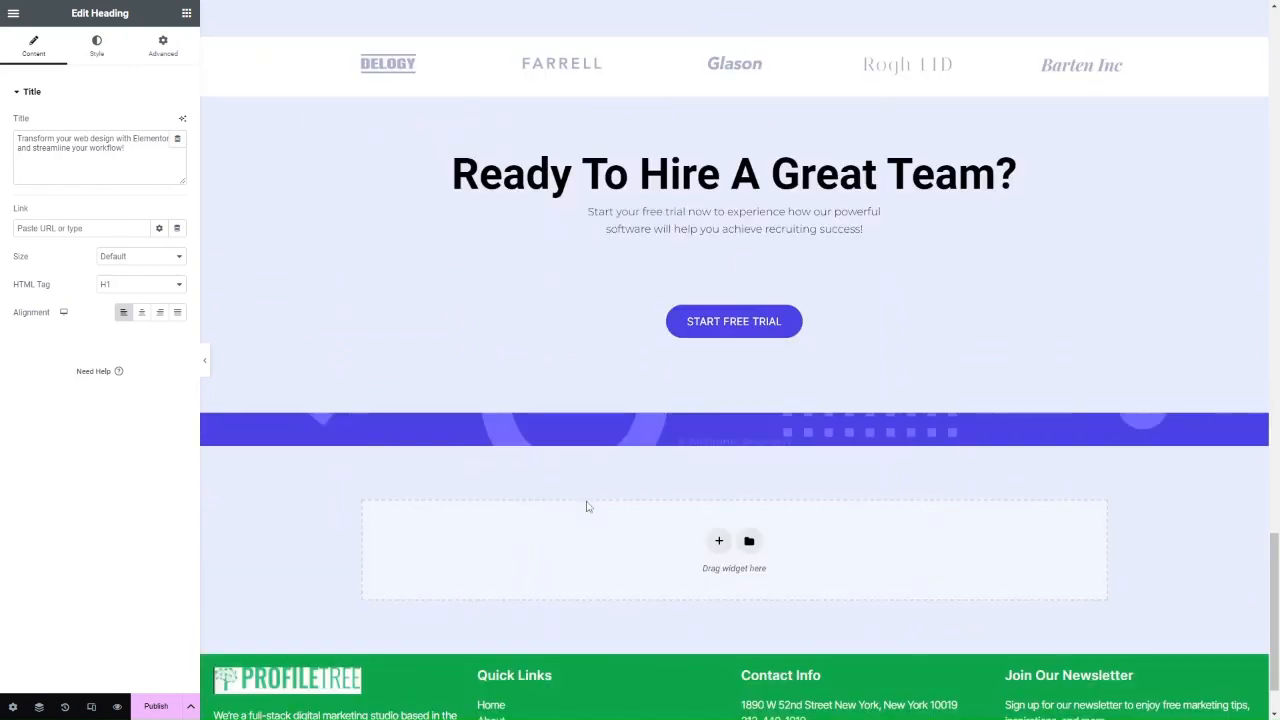
{"action": "scroll", "coordinate": [588, 506], "scroll_direction": "up", "scroll_amount": 15}
{"action": "scroll", "coordinate": [588, 506], "scroll_direction": "up", "scroll_amount": 9}
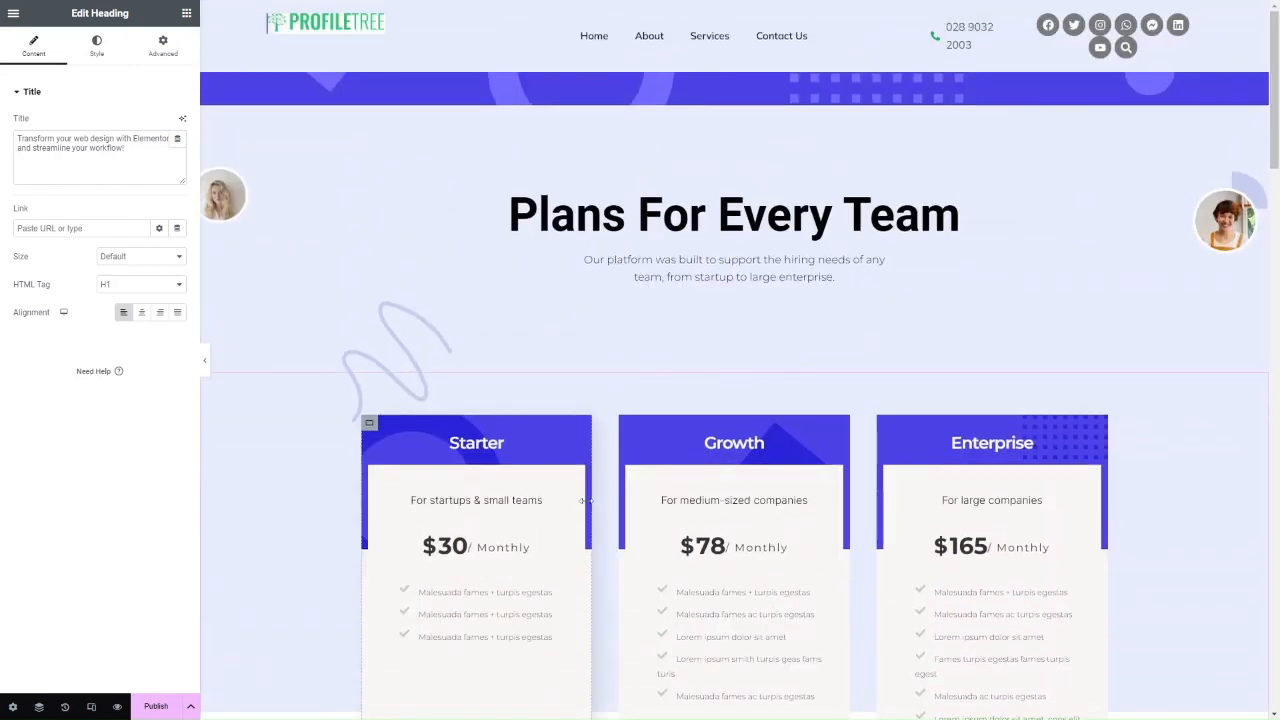
{"action": "scroll", "coordinate": [585, 501], "scroll_direction": "down", "scroll_amount": 10}
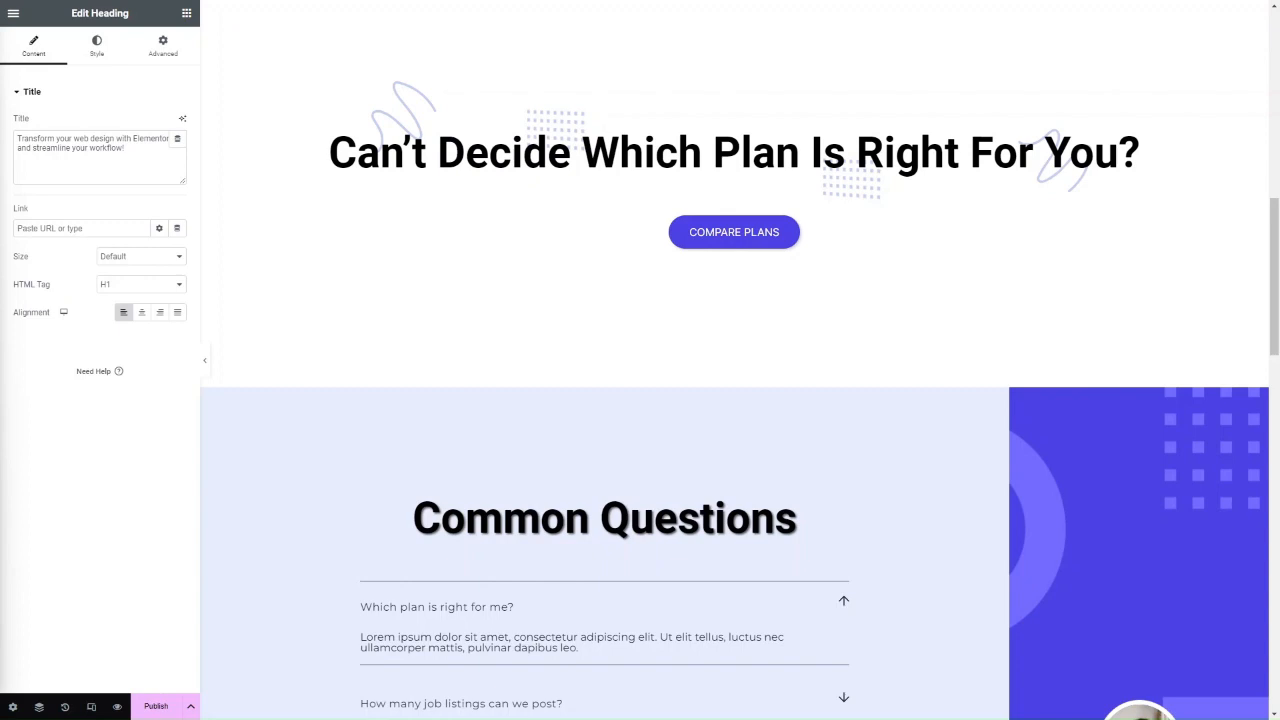
Add a two-column grid section above Common Questions.
{"action": "left_click", "coordinate": [721, 383]}
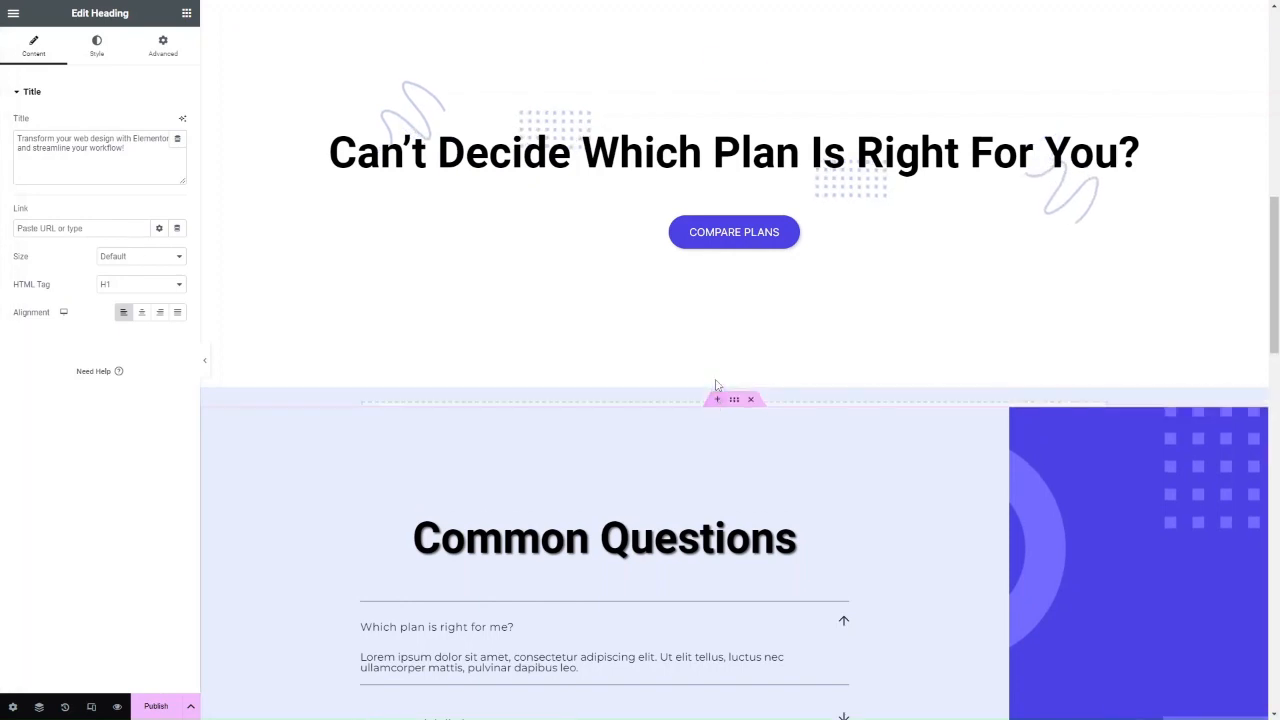
{"action": "left_click", "coordinate": [750, 452]}
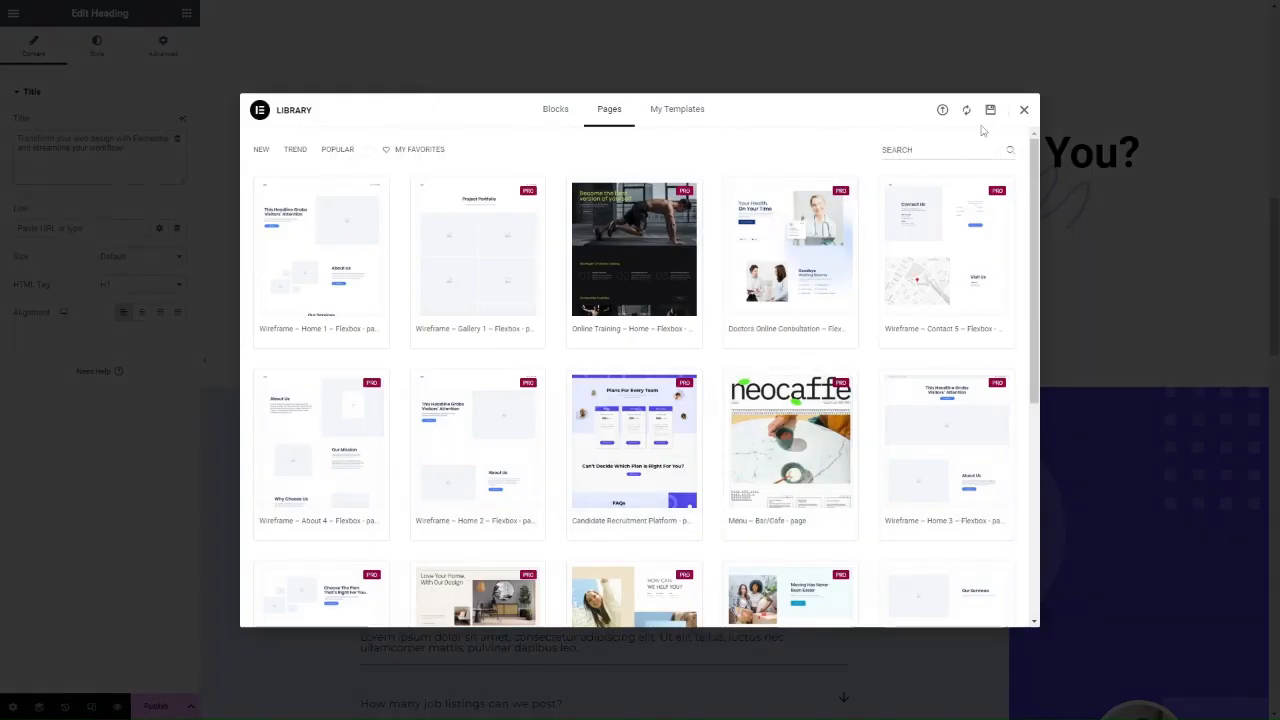
{"action": "left_click", "coordinate": [1021, 110]}
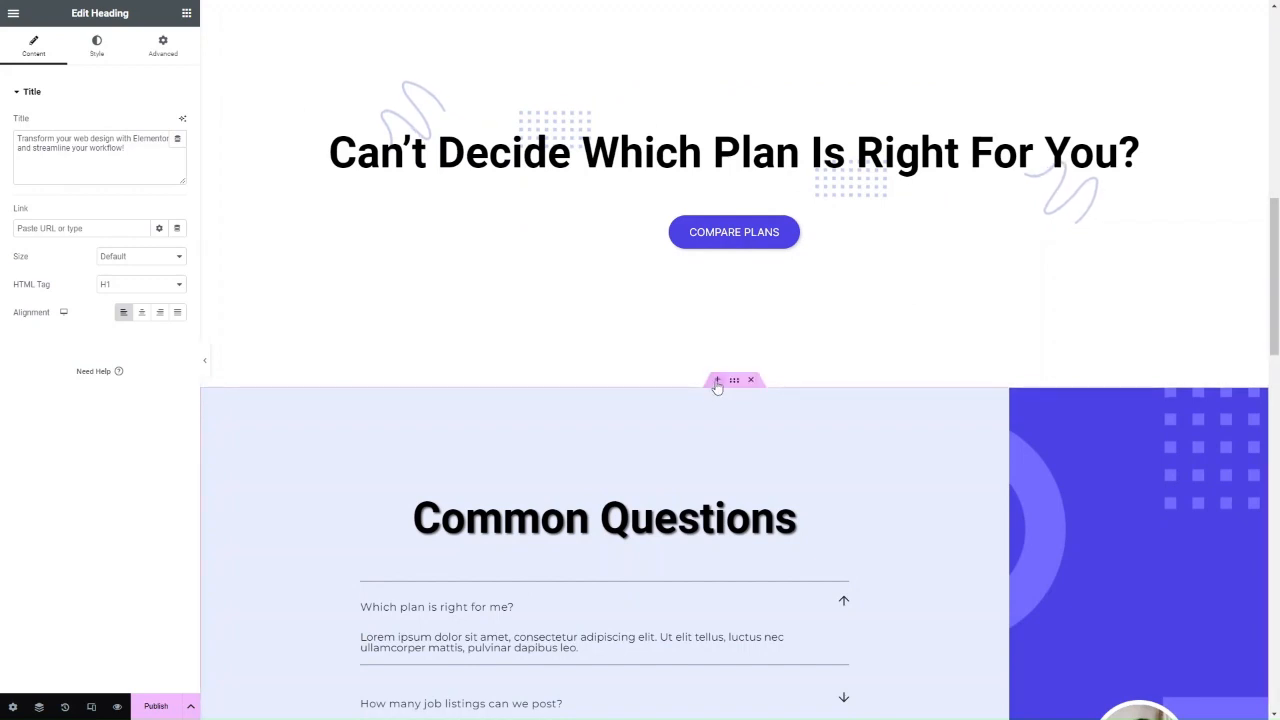
{"action": "left_click", "coordinate": [717, 381]}
{"action": "left_click", "coordinate": [717, 449]}
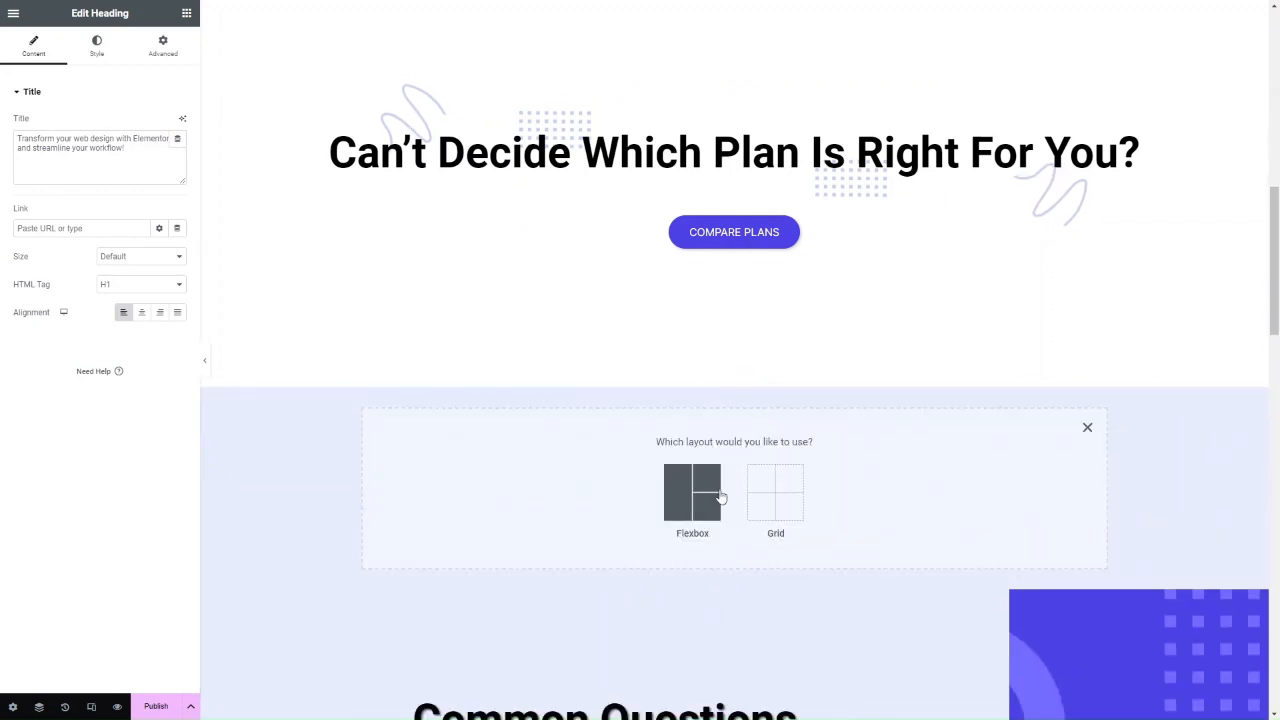
{"action": "left_click", "coordinate": [768, 497]}
{"action": "left_click", "coordinate": [547, 500]}
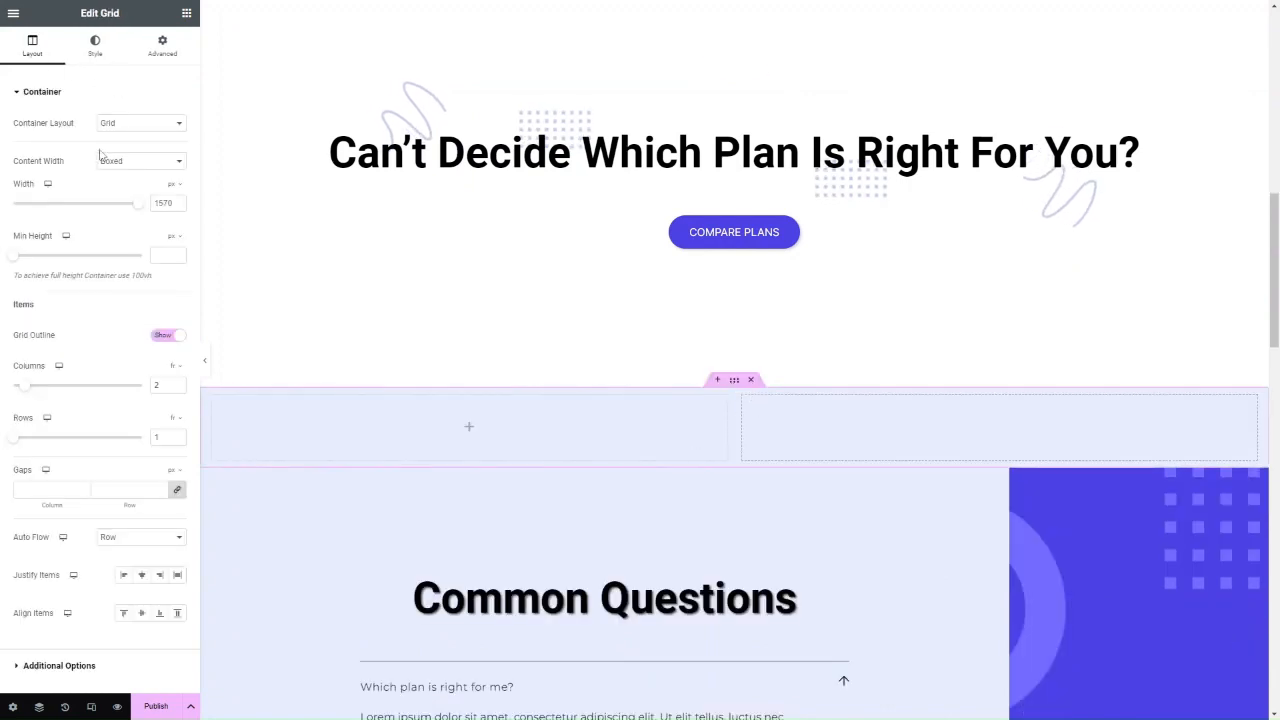
Drop an Image widget into the left column and insert the building-and-car photo.
{"action": "left_click", "coordinate": [13, 16]}
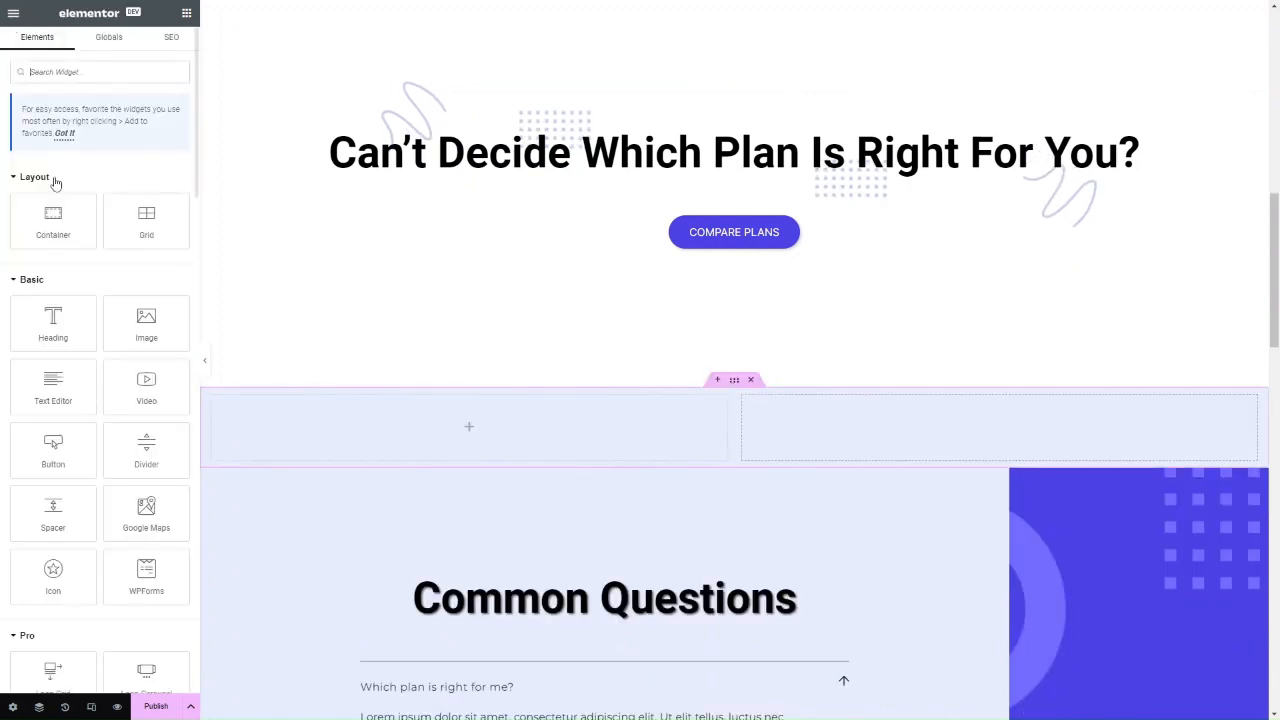
{"action": "left_click_drag", "start_coordinate": [146, 322], "coordinate": [530, 437]}
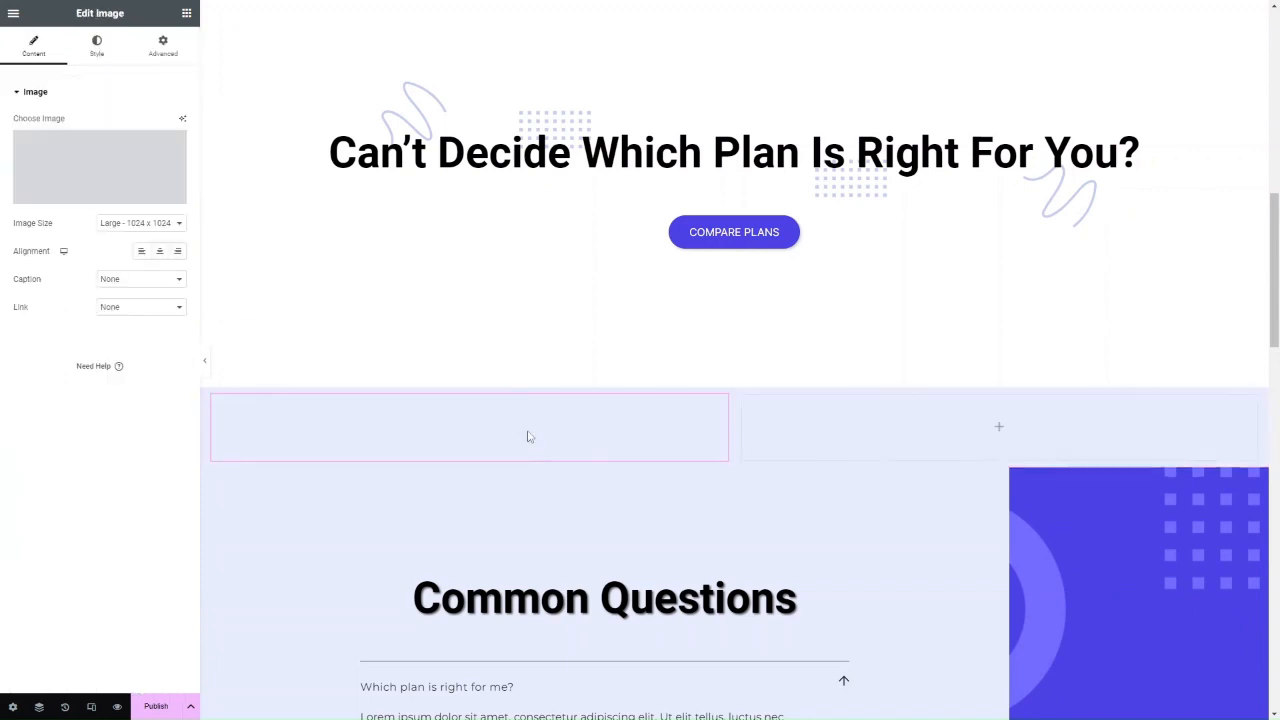
{"action": "left_click", "coordinate": [130, 177]}
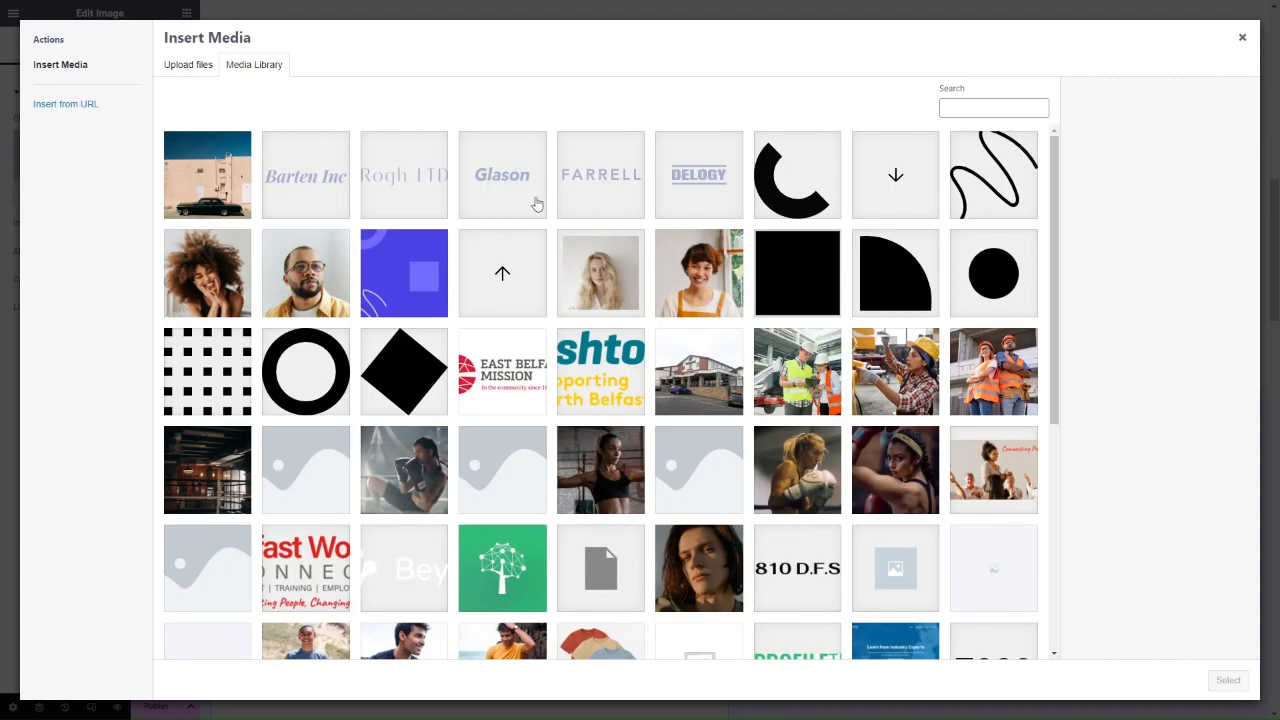
{"action": "left_click", "coordinate": [224, 184]}
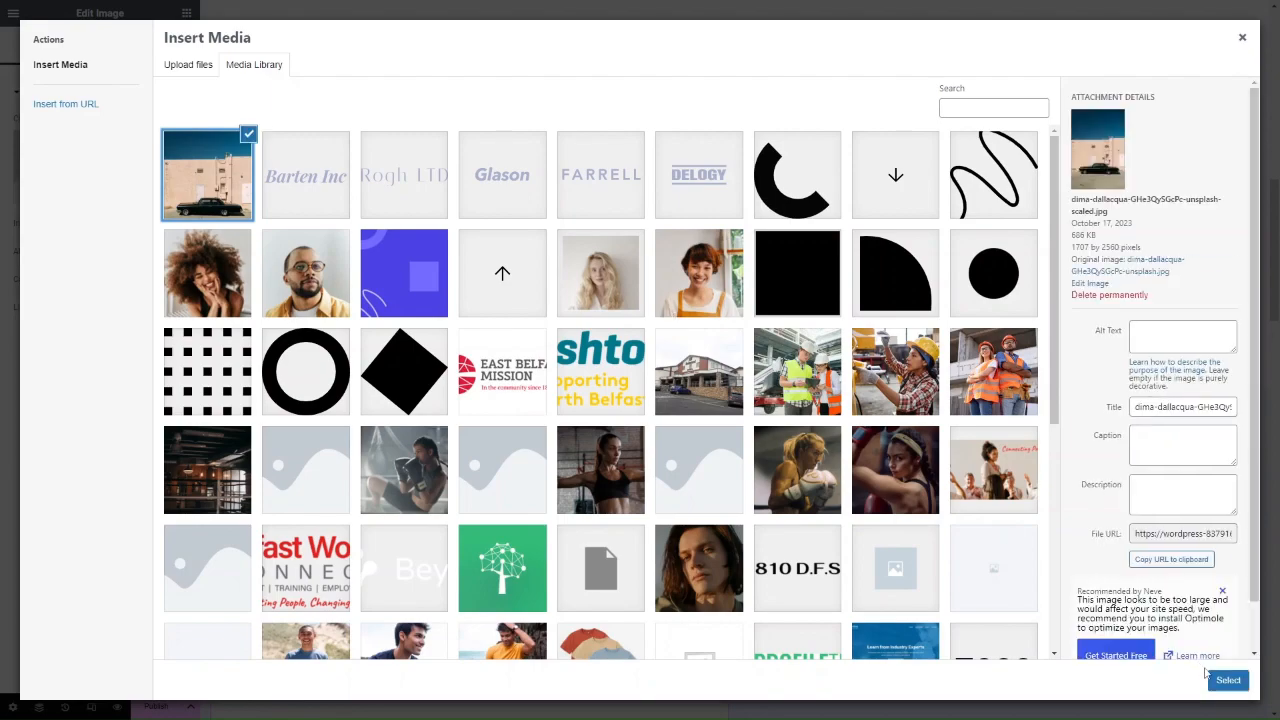
{"action": "left_click", "coordinate": [1232, 683]}
{"action": "scroll", "coordinate": [386, 397], "scroll_direction": "down", "scroll_amount": 5}
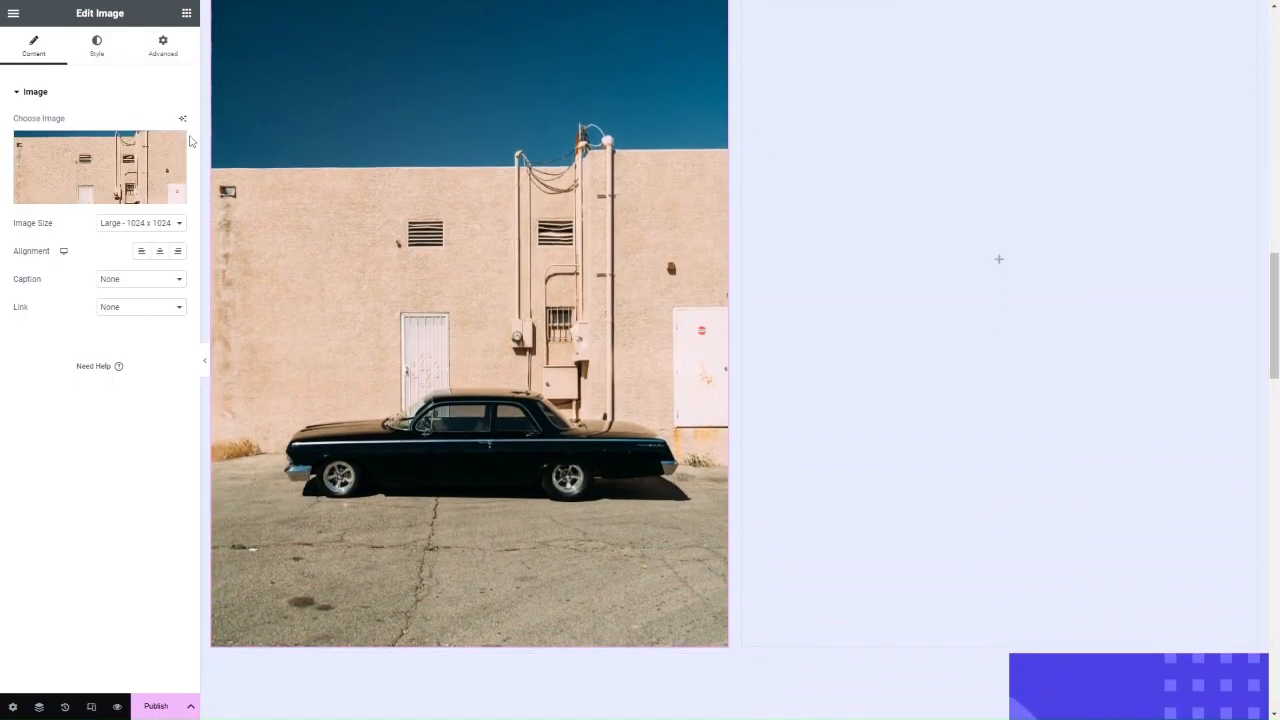
Run Elementor AI's Remove Background on the car photo and use the cut-out image.
{"action": "left_click", "coordinate": [182, 119]}
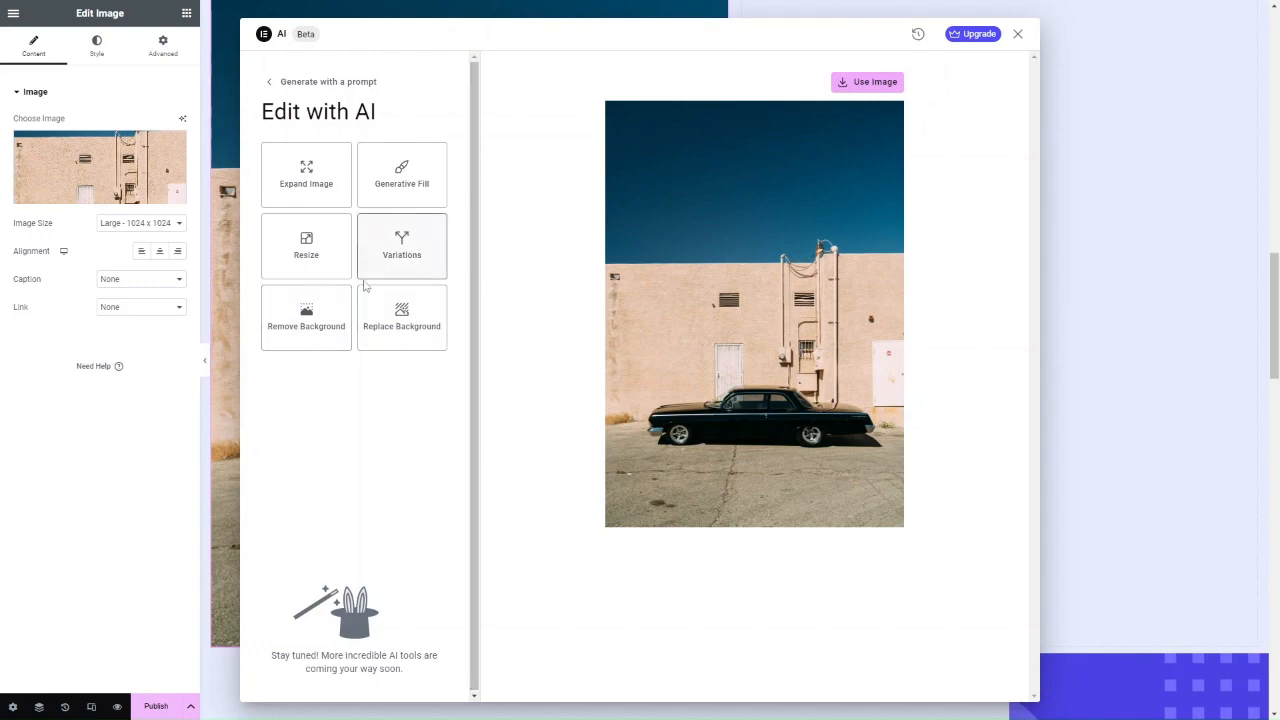
{"action": "left_click", "coordinate": [313, 330]}
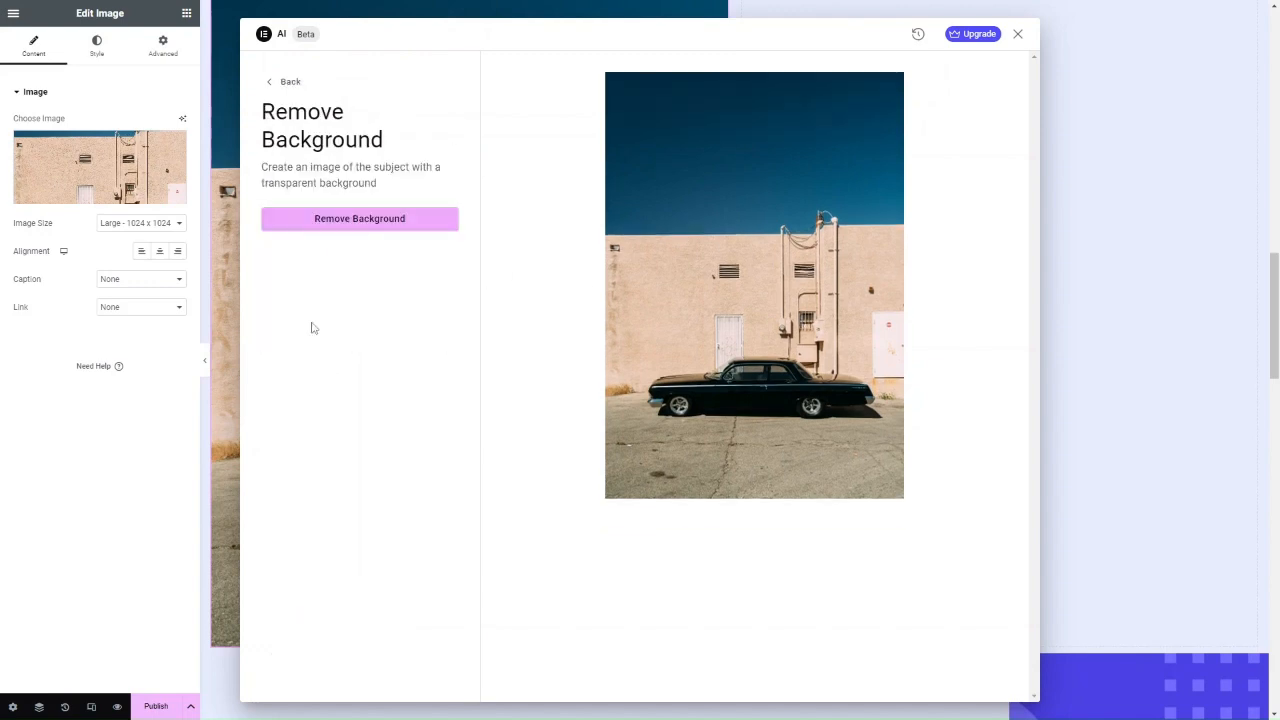
{"action": "left_click", "coordinate": [342, 224]}
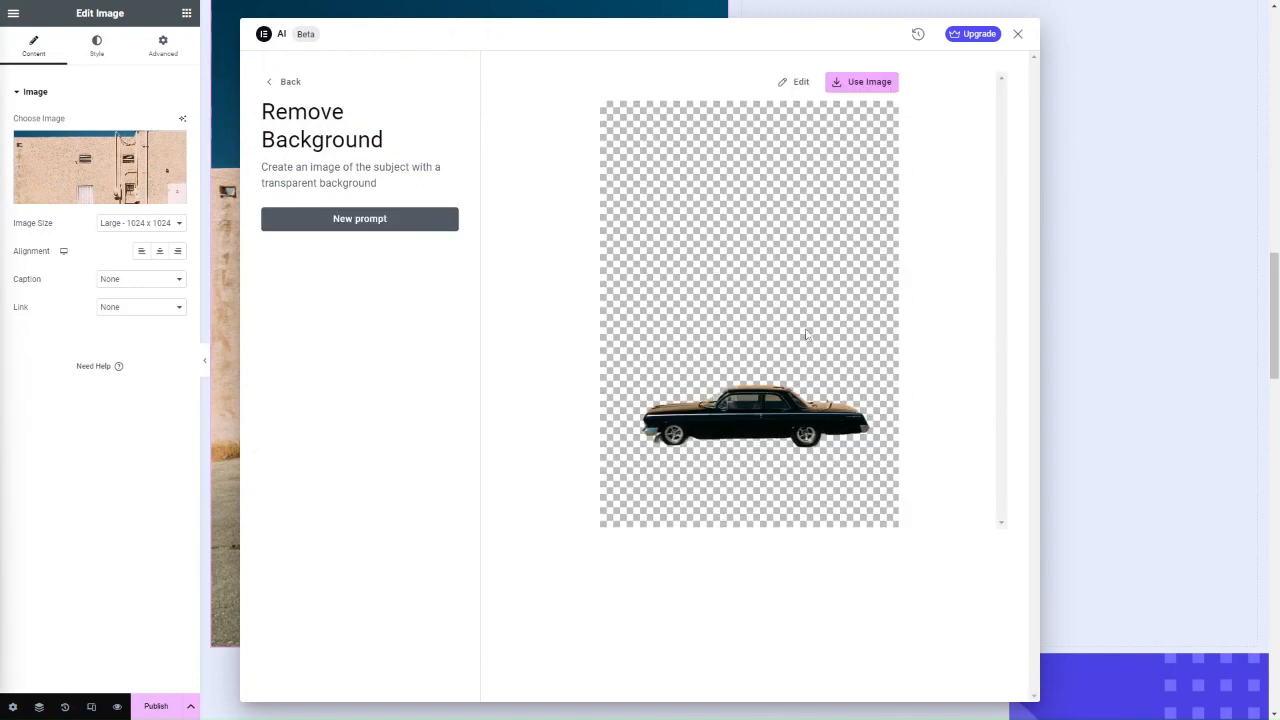
{"action": "left_click", "coordinate": [856, 83]}
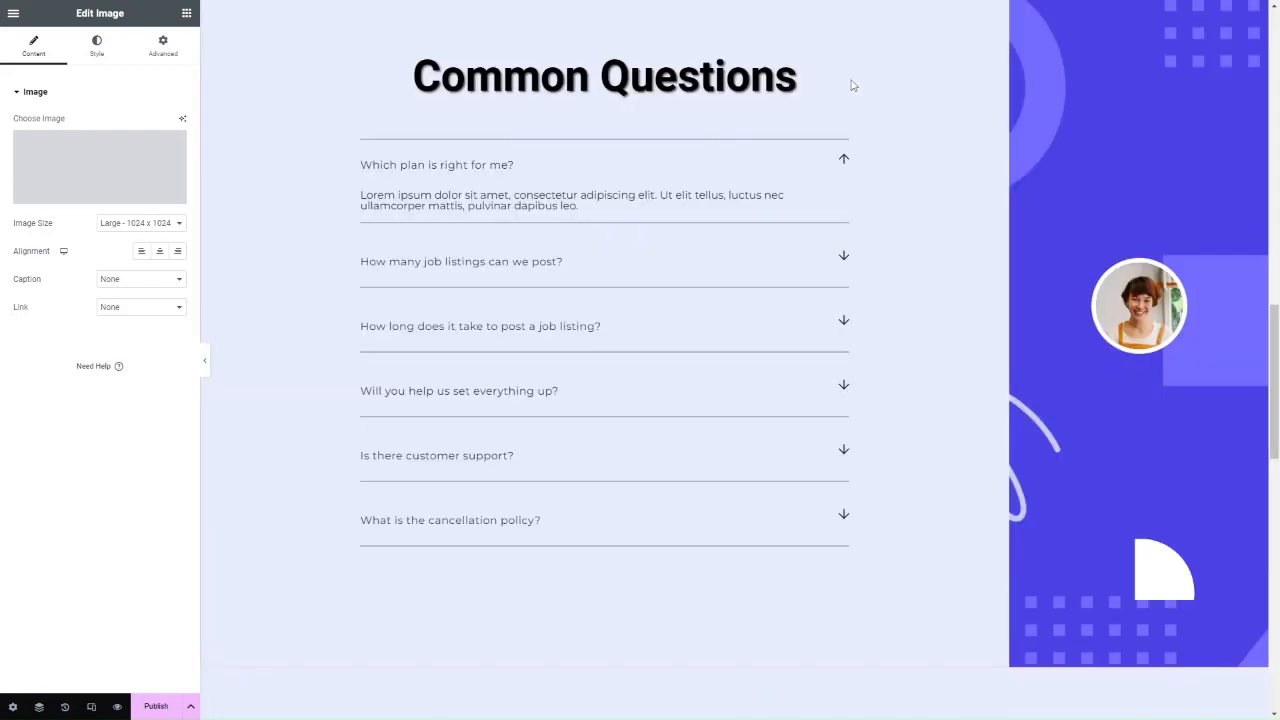
{"action": "scroll", "coordinate": [686, 309], "scroll_direction": "up", "scroll_amount": 4}
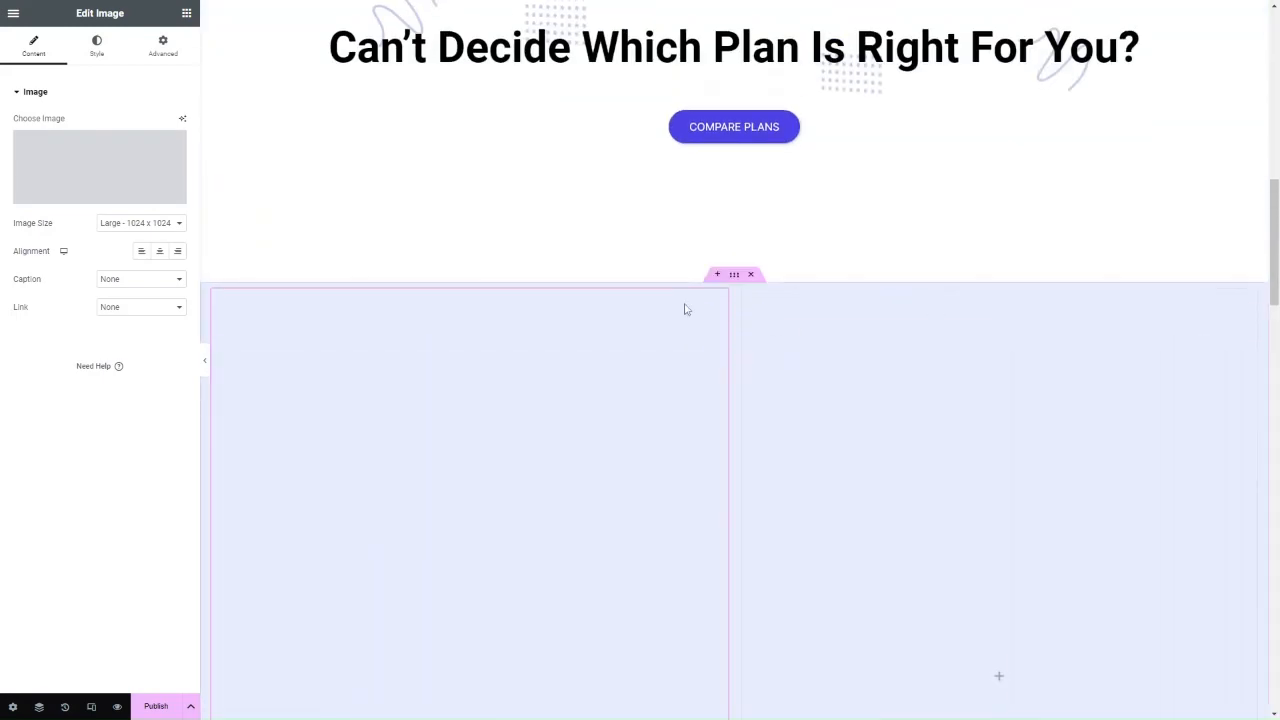
{"action": "scroll", "coordinate": [686, 309], "scroll_direction": "down", "scroll_amount": 3}
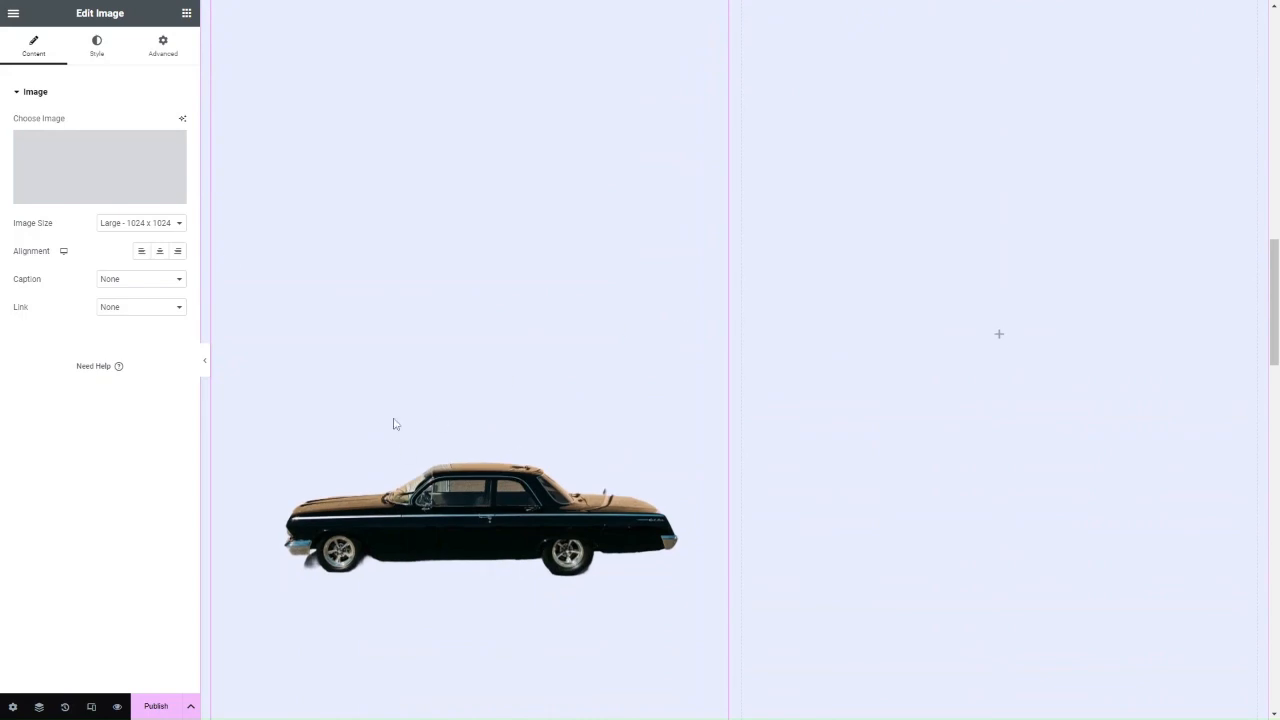
Close the Insert Media dialog and reopen Edit with AI on the car cut-out.
{"action": "mouse_move", "coordinate": [120, 170]}
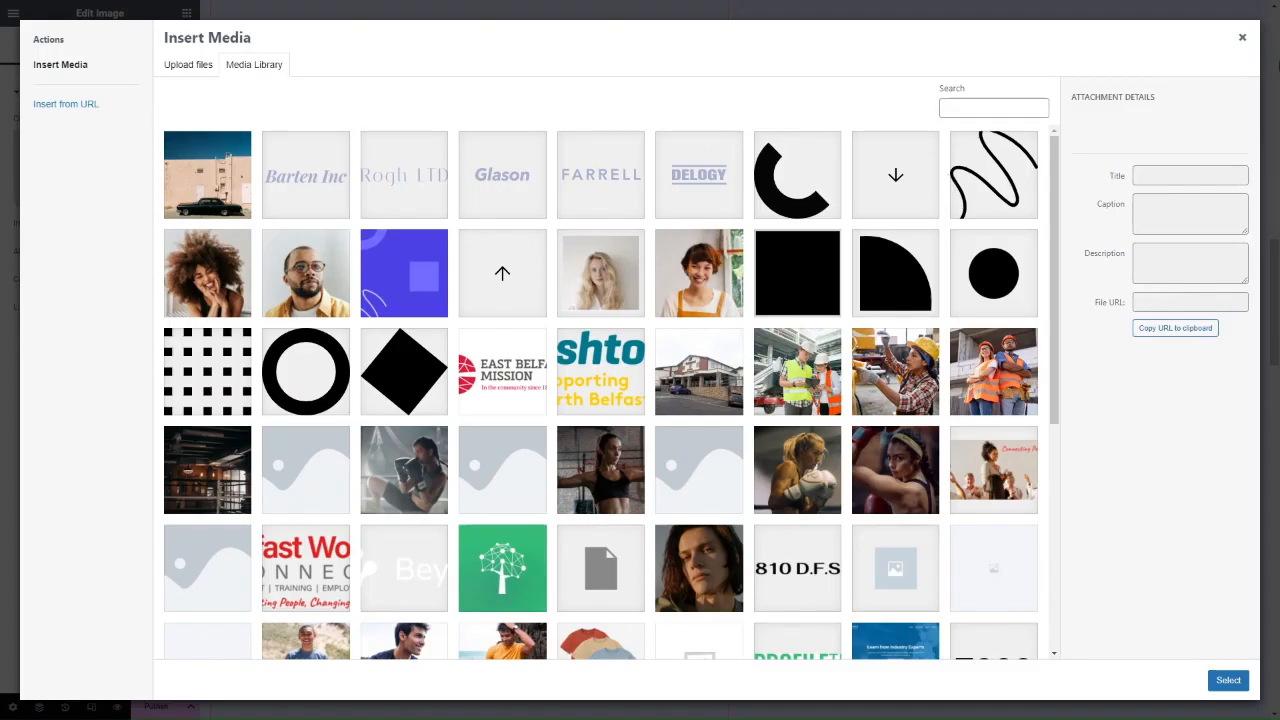
{"action": "left_click", "coordinate": [1242, 37]}
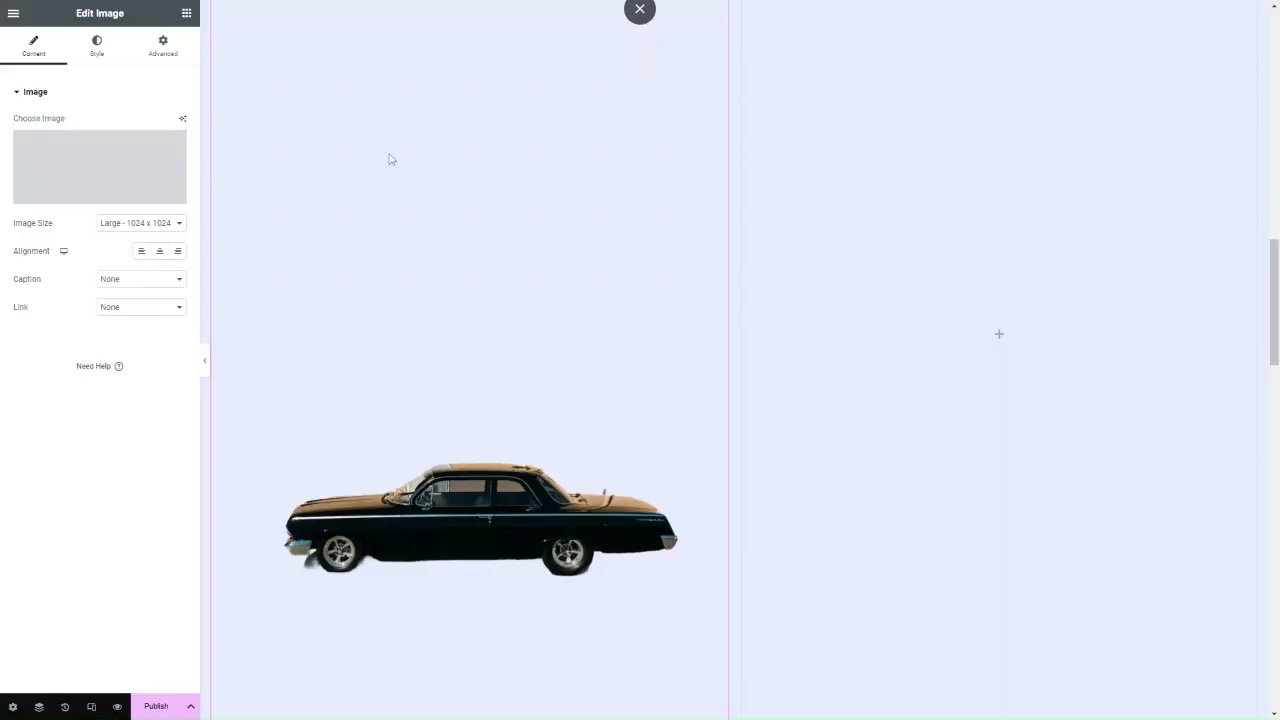
{"action": "left_click", "coordinate": [183, 120]}
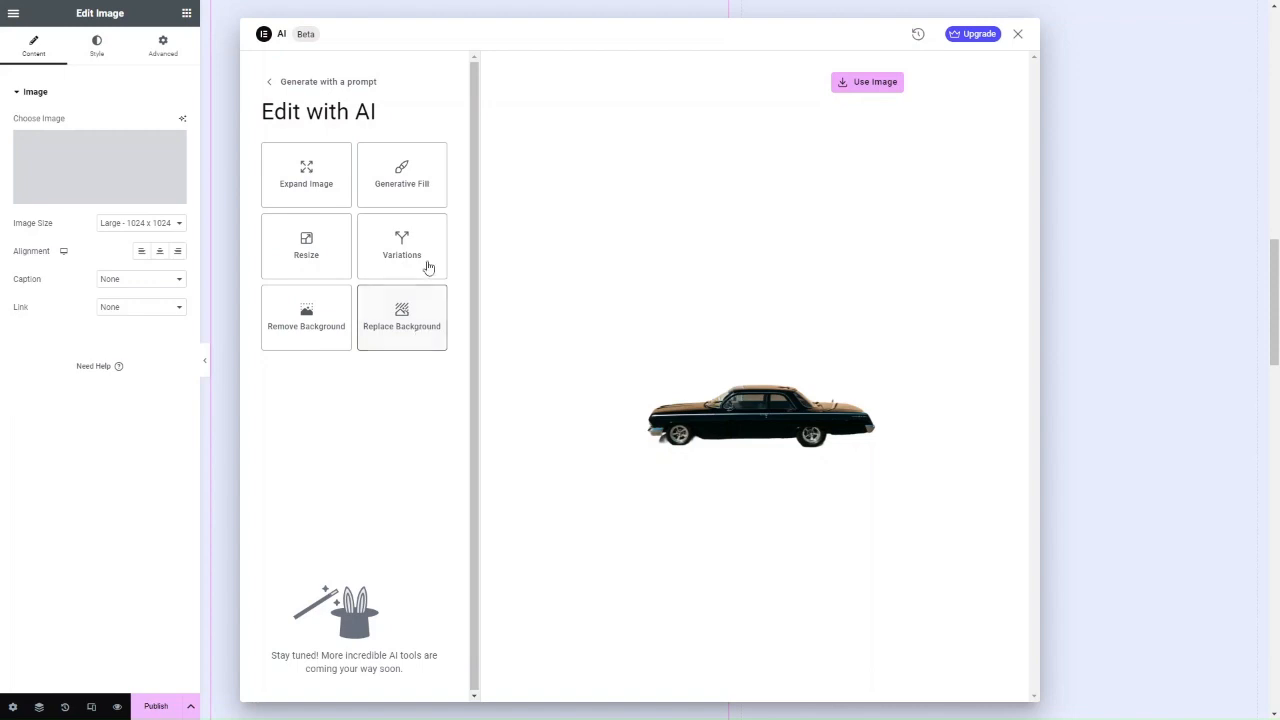
Try the Resize slider, reset it, then switch to the Generative Fill tool.
{"action": "left_click", "coordinate": [318, 248]}
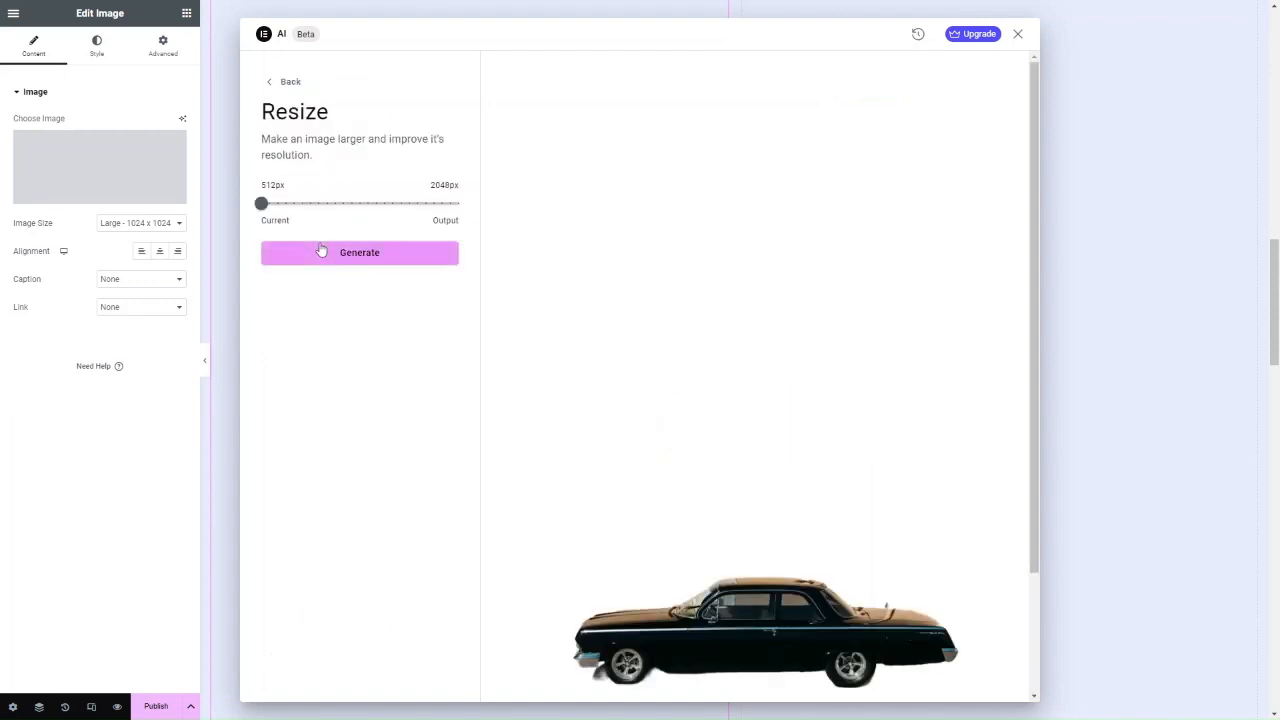
{"action": "left_click_drag", "start_coordinate": [329, 217], "coordinate": [268, 208]}
{"action": "left_click", "coordinate": [269, 86]}
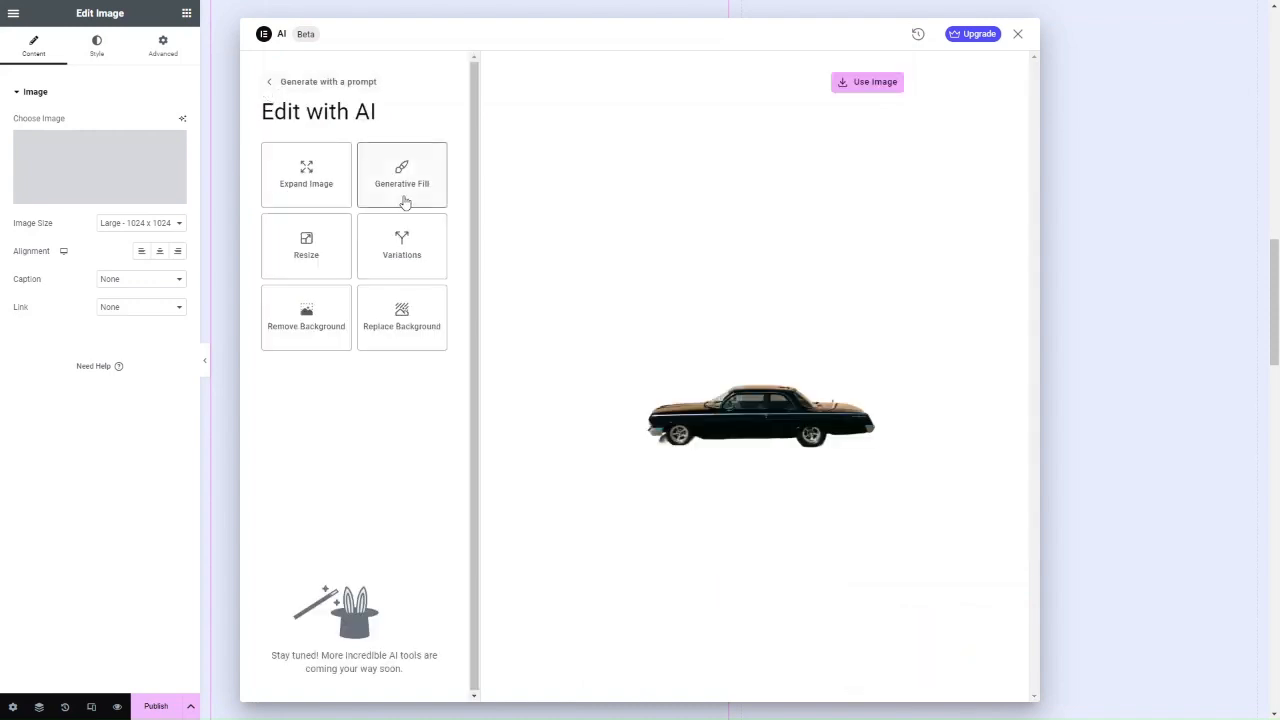
{"action": "left_click", "coordinate": [413, 186]}
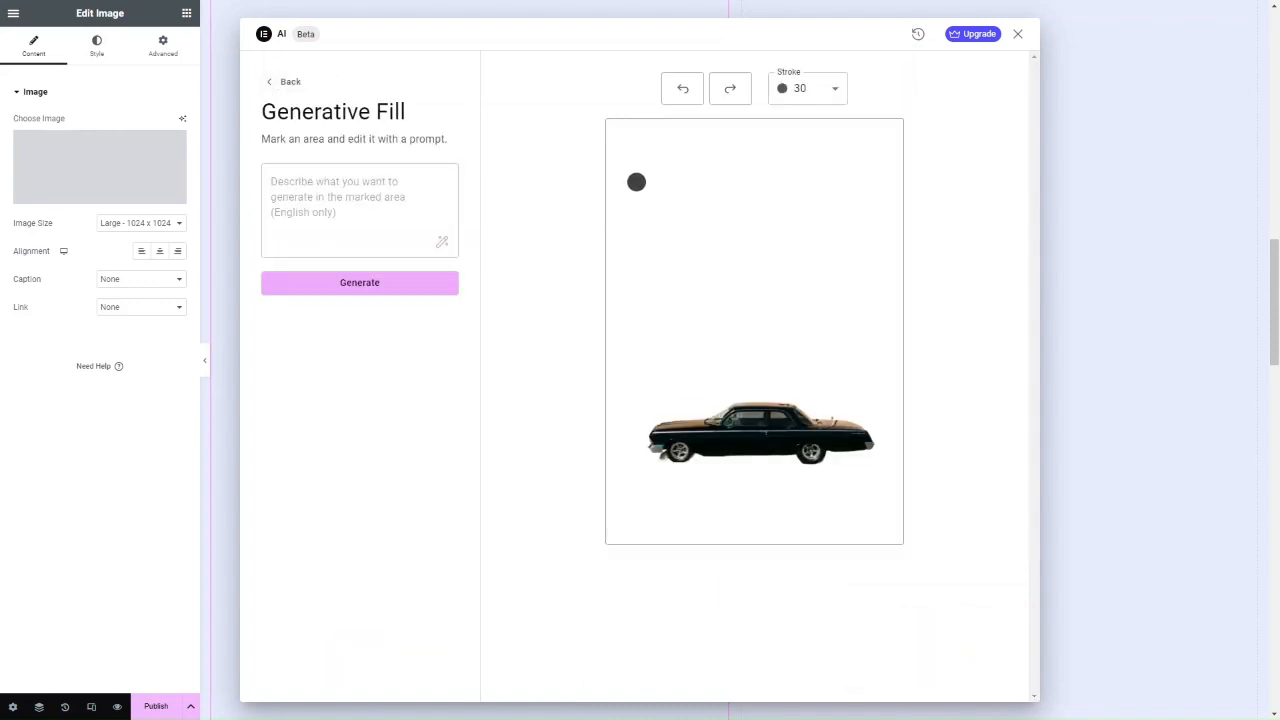
Mask the area above the car and write a blue-sky-with-clouds fill prompt.
{"action": "mouse_move", "coordinate": [636, 182]}
{"action": "left_mouse_down"}
{"action": "mouse_move", "coordinate": [856, 207]}
{"action": "mouse_move", "coordinate": [836, 370]}
{"action": "mouse_move", "coordinate": [734, 370]}
{"action": "mouse_move", "coordinate": [632, 332]}
{"action": "mouse_move", "coordinate": [624, 183]}
{"action": "left_mouse_up"}
{"action": "left_click", "coordinate": [328, 199]}
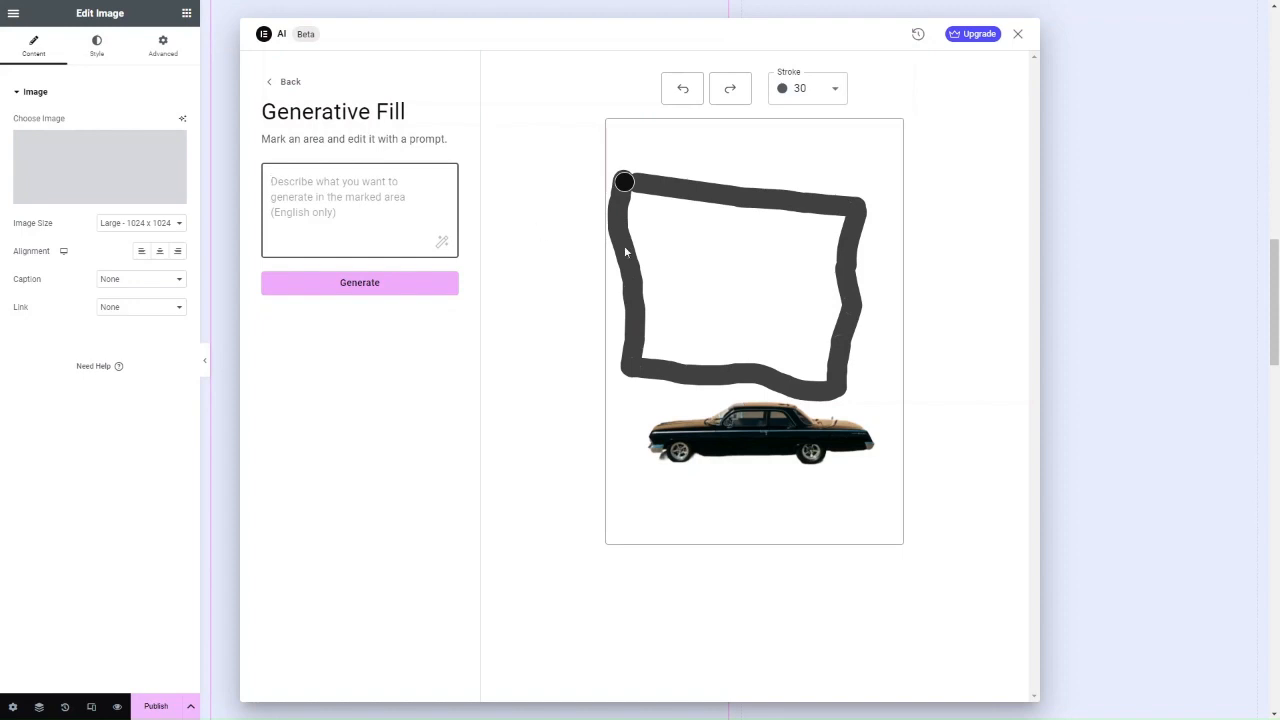
{"action": "type", "text": "Blye sk"}
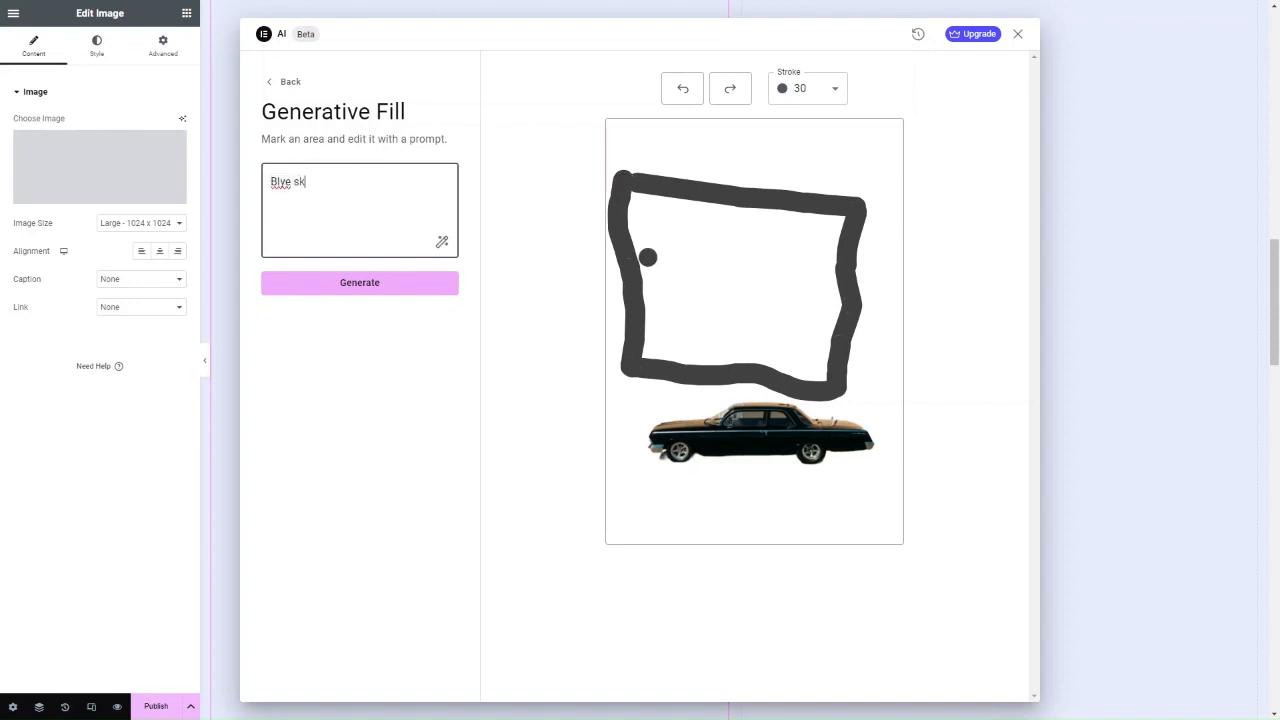
{"action": "type", "text": "y with tt"}
{"action": "key", "text": "BackSpace"}
{"action": "type", "text": "rees in the b"}
{"action": "key", "text": "BackSpace"}
{"action": "key", "text": "BackSpace"}
{"action": "key", "text": "BackSpace"}
{"action": "key", "text": "BackSpace"}
{"action": "key", "text": "BackSpace"}
{"action": "key", "text": "BackSpace"}
{"action": "key", "text": "BackSpace"}
{"action": "key", "text": "BackSpace"}
{"action": "key", "text": "BackSpace"}
{"action": "key", "text": "BackSpace"}
{"action": "type", "text": "clouds"}
Correct 'Blye' to 'Blue', generate the fill, and return to the tools after the file-too-large error.
{"action": "left_click", "coordinate": [286, 180]}
{"action": "key", "text": "BackSpace"}
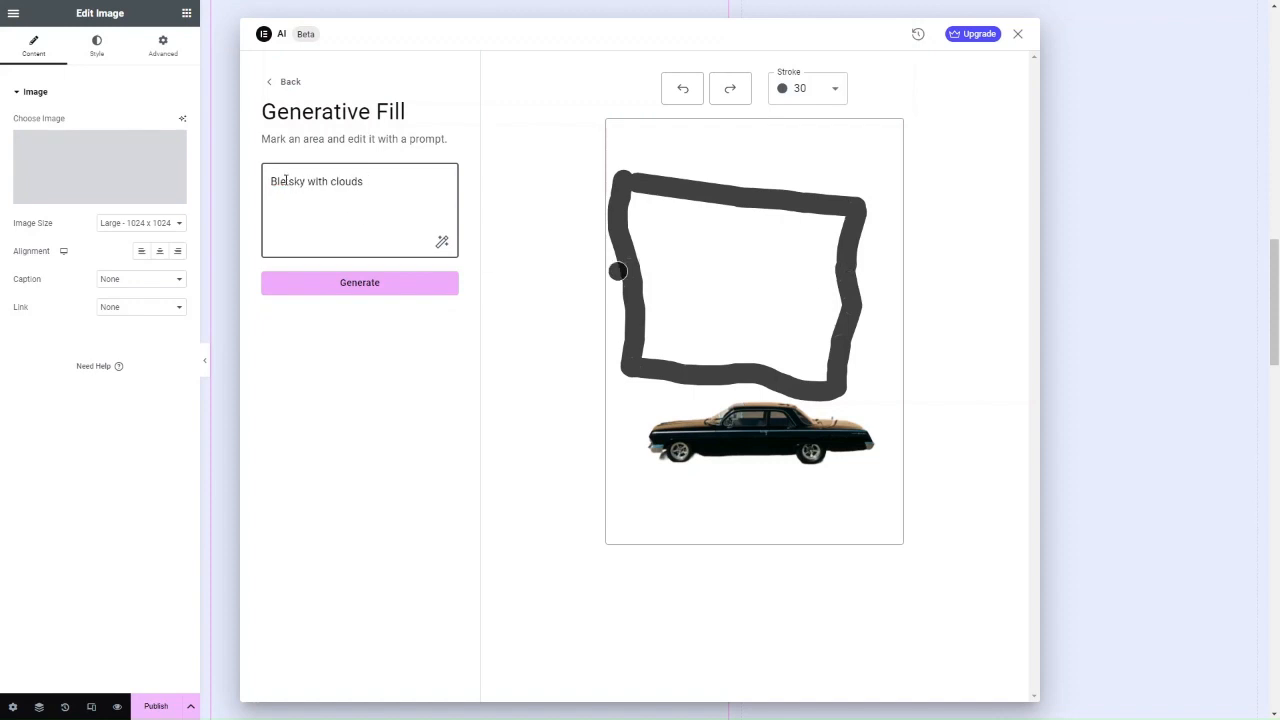
{"action": "type", "text": "u"}
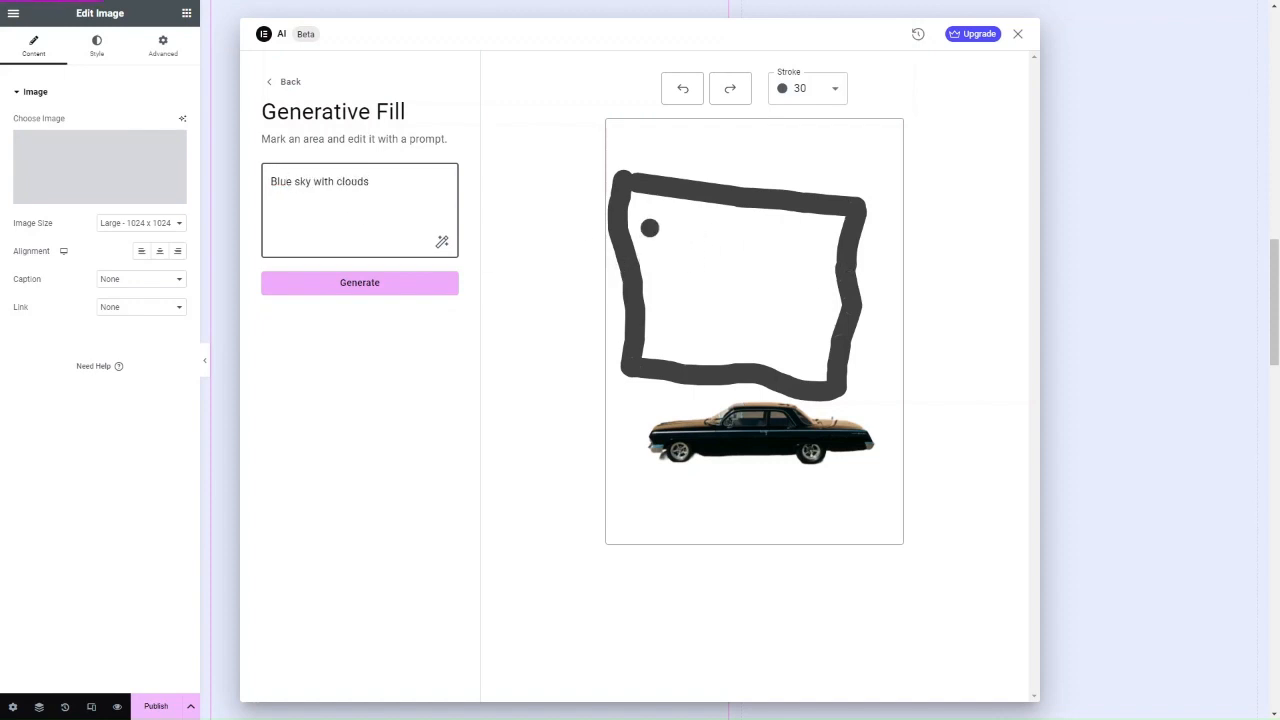
{"action": "left_click", "coordinate": [369, 286]}
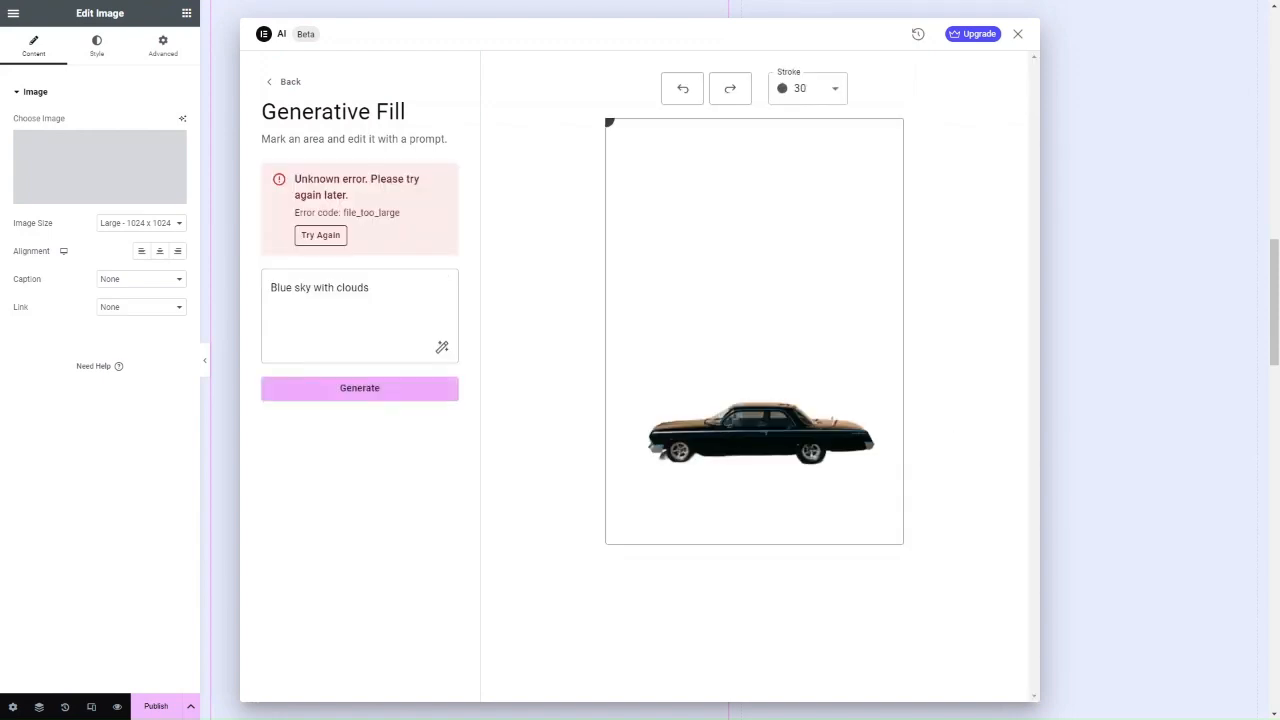
{"action": "left_click", "coordinate": [289, 86]}
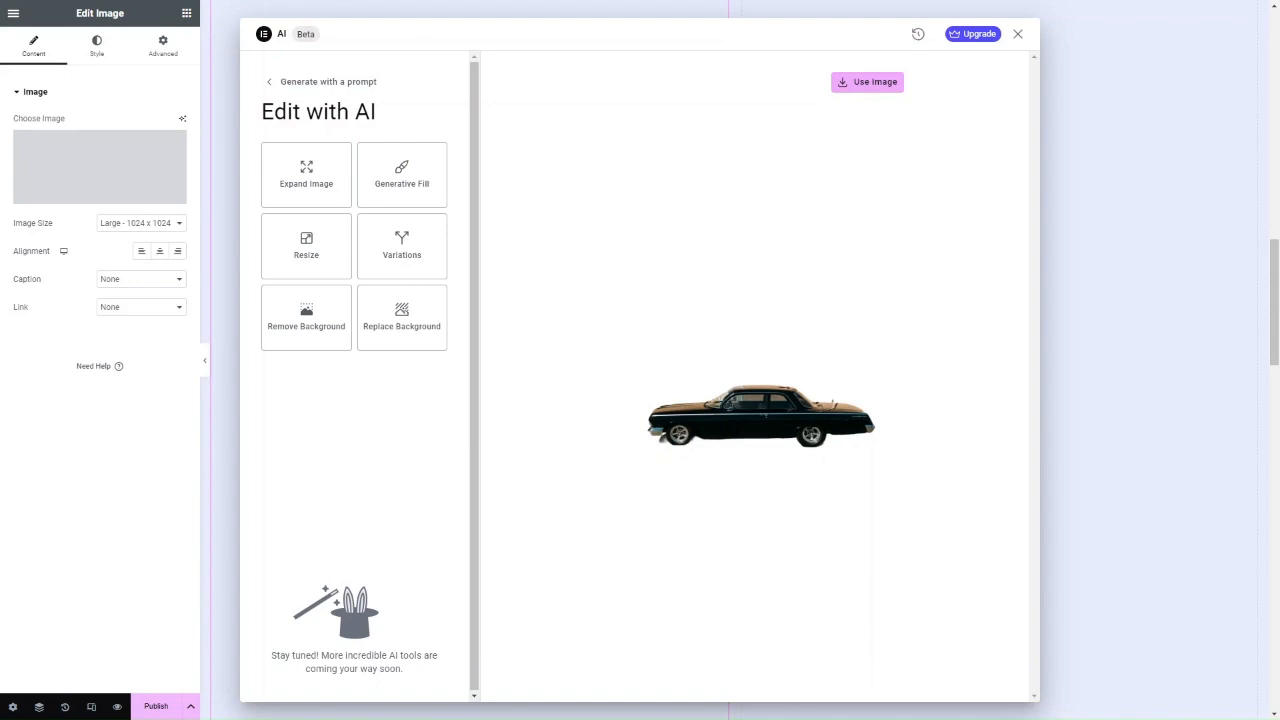
Switch to prompt-based image generation and paste the futuristic city skyline prompt.
{"action": "left_click", "coordinate": [272, 82]}
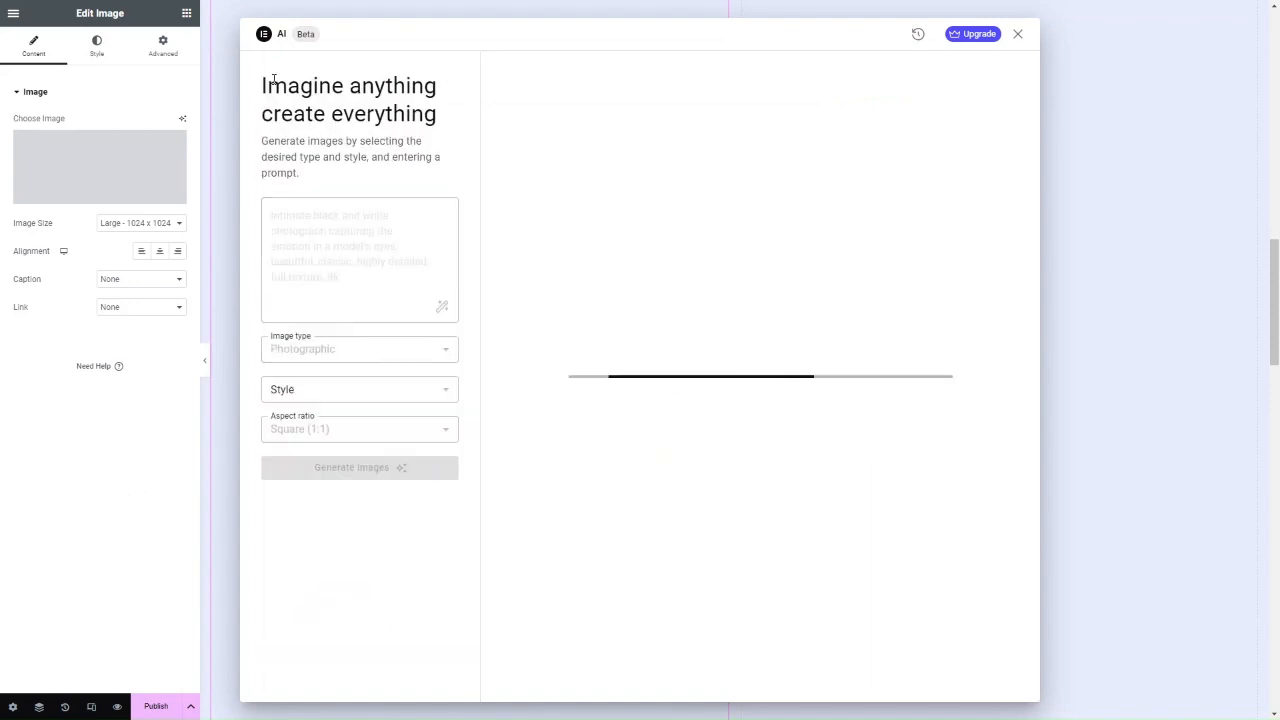
{"action": "left_click", "coordinate": [355, 203]}
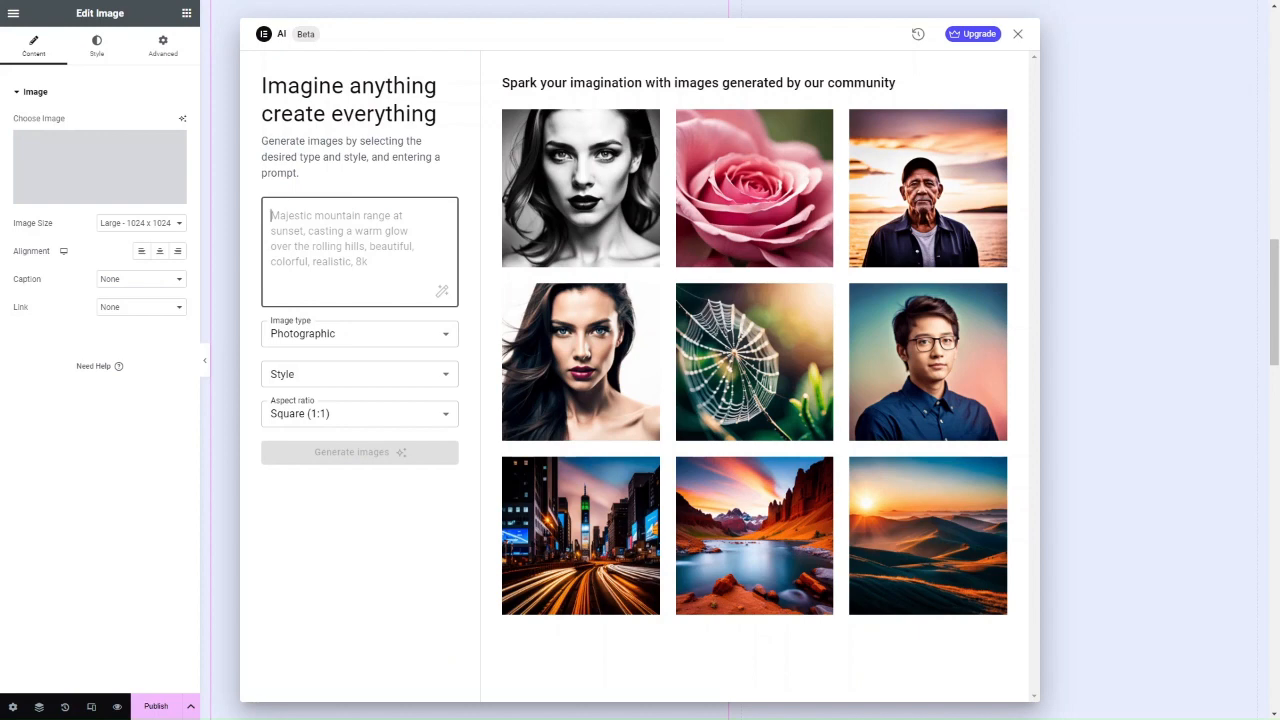
{"action": "key", "text": "alt+Tab"}
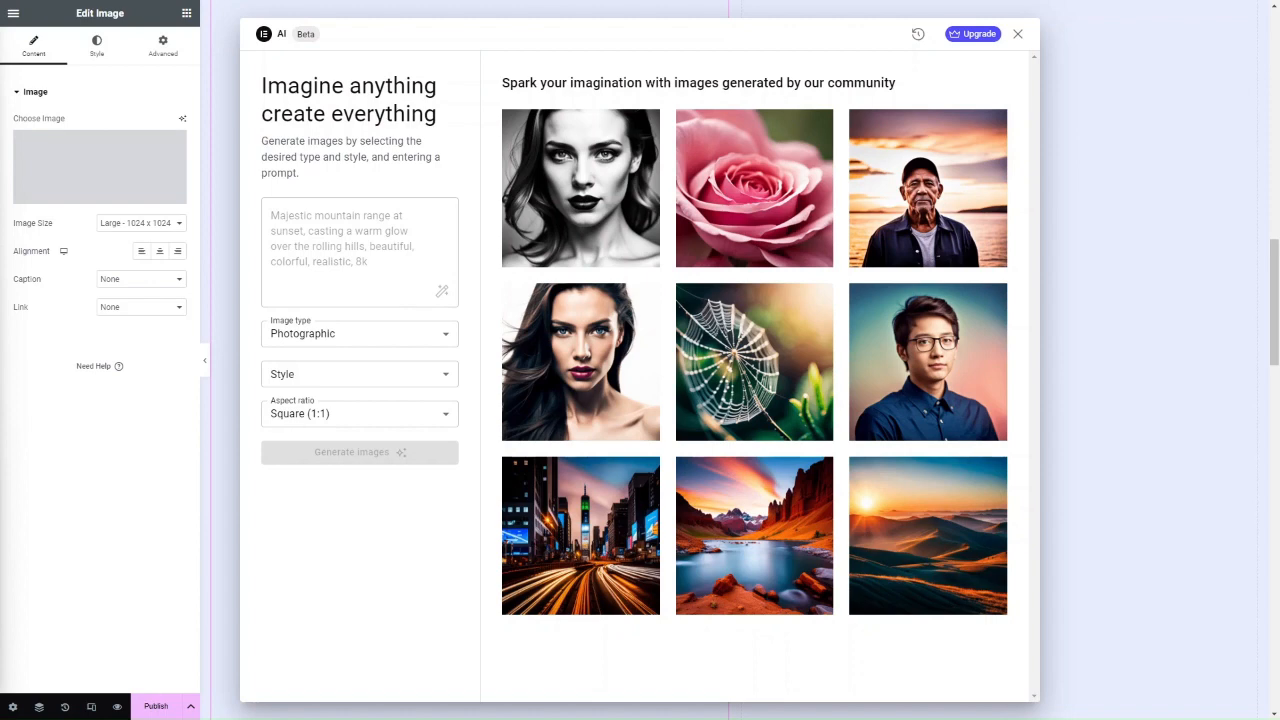
{"action": "left_click", "coordinate": [368, 247]}
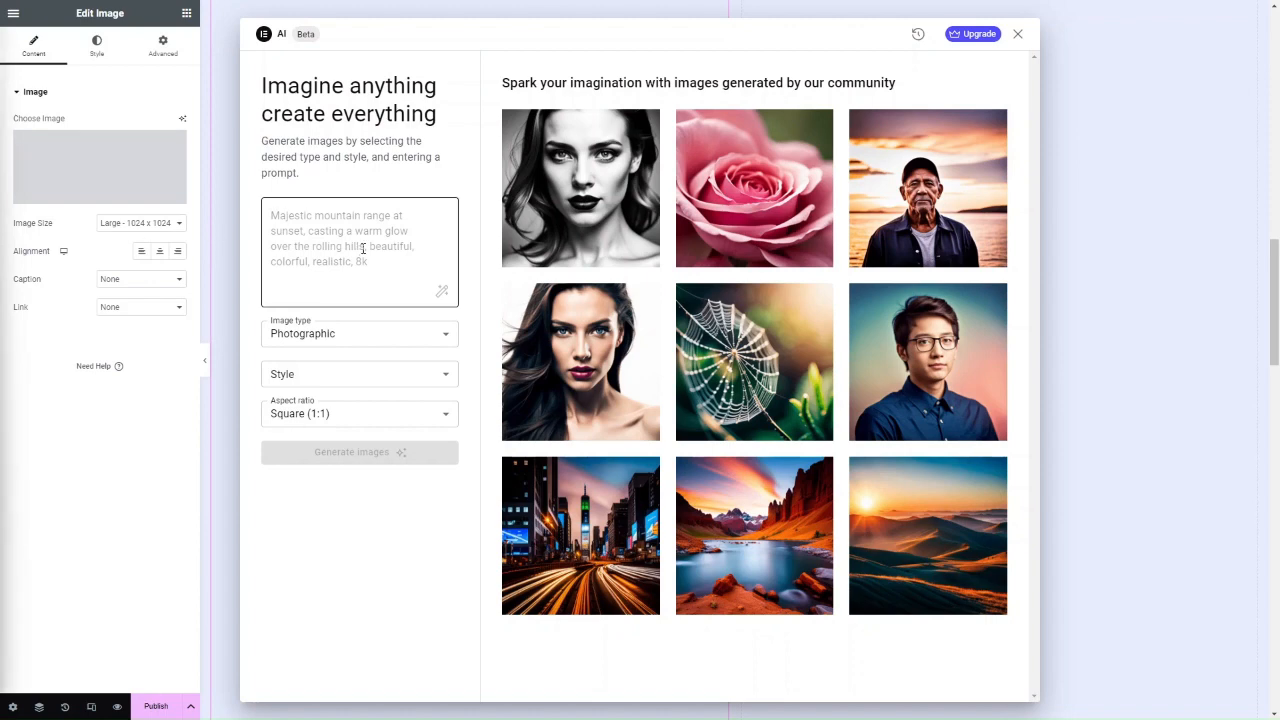
{"action": "type", "text": "A digital illustration of a futuristic city skyline."}
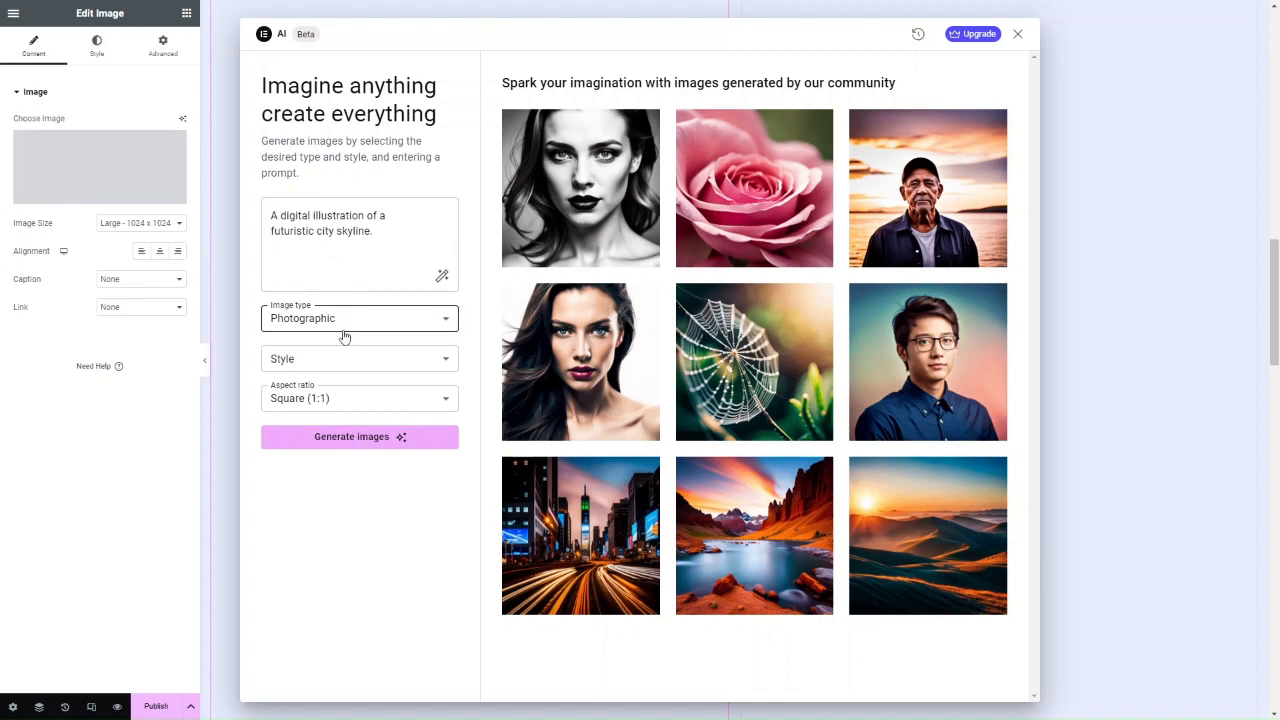
Set image type to Digital Art, 1:1 ratio, no style, and generate four skyline images.
{"action": "left_click", "coordinate": [345, 330]}
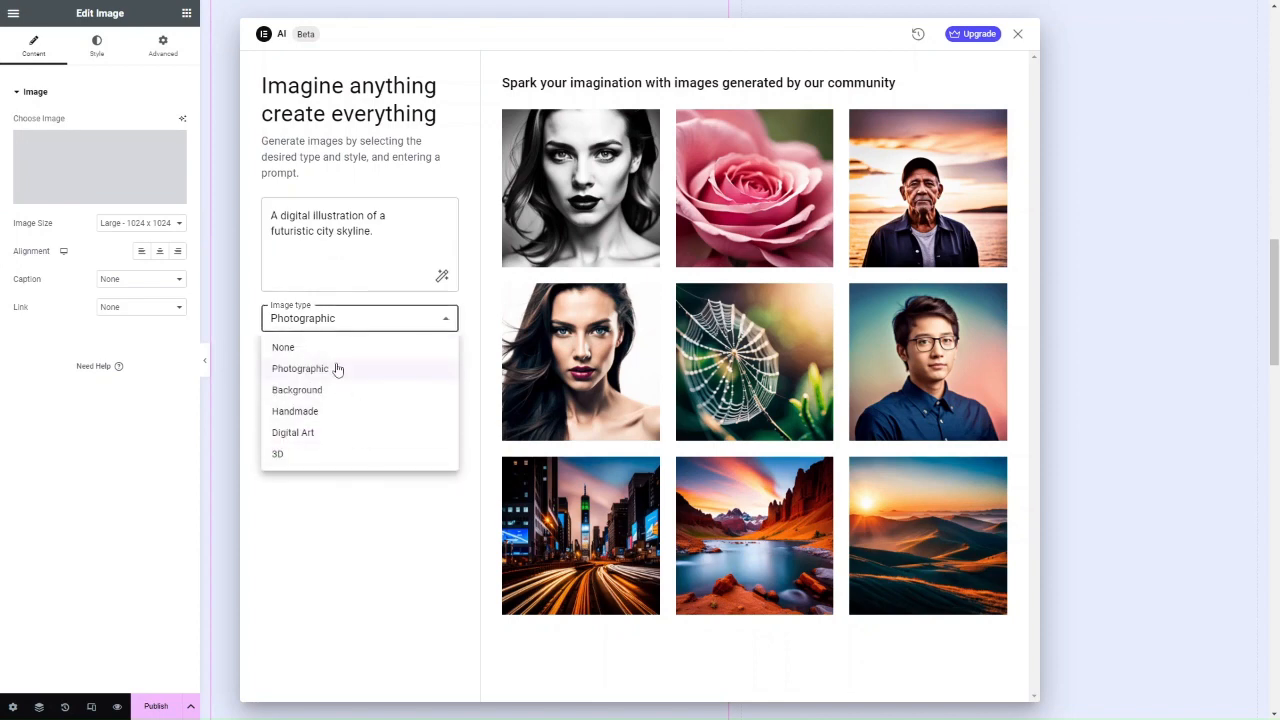
{"action": "left_click", "coordinate": [318, 432]}
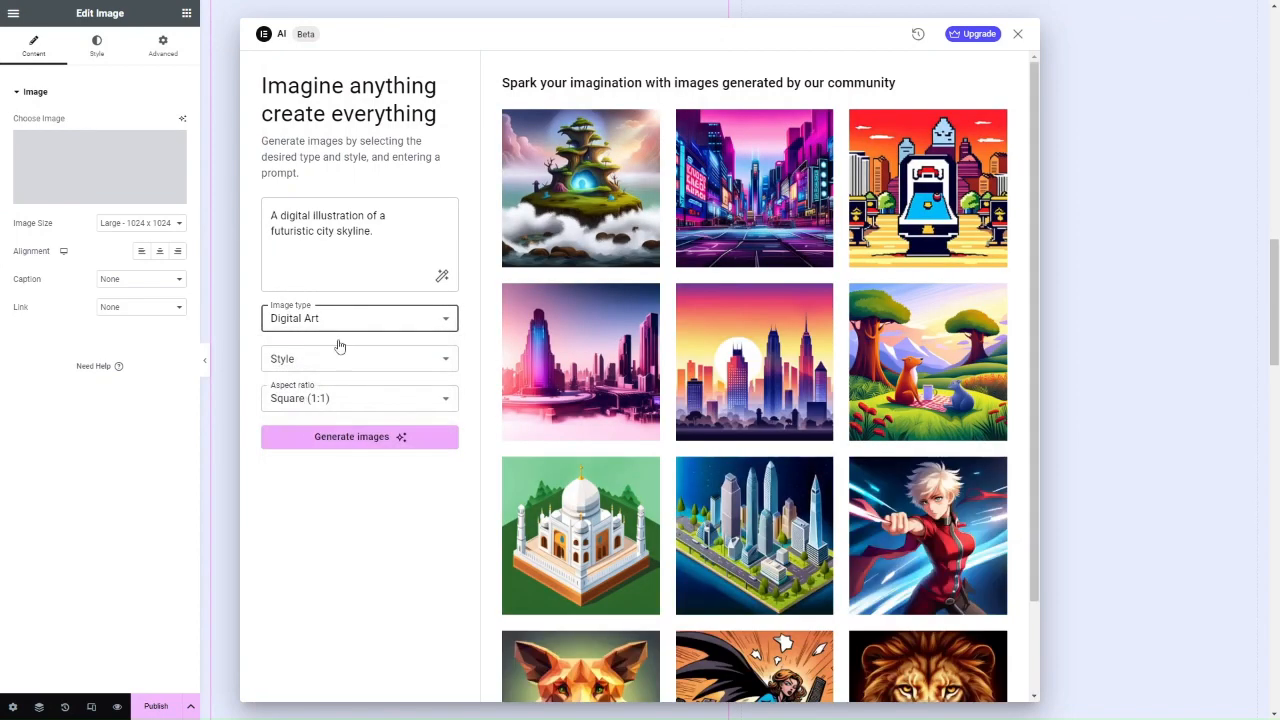
{"action": "left_click", "coordinate": [338, 330]}
{"action": "left_click", "coordinate": [378, 560]}
{"action": "left_click", "coordinate": [341, 362]}
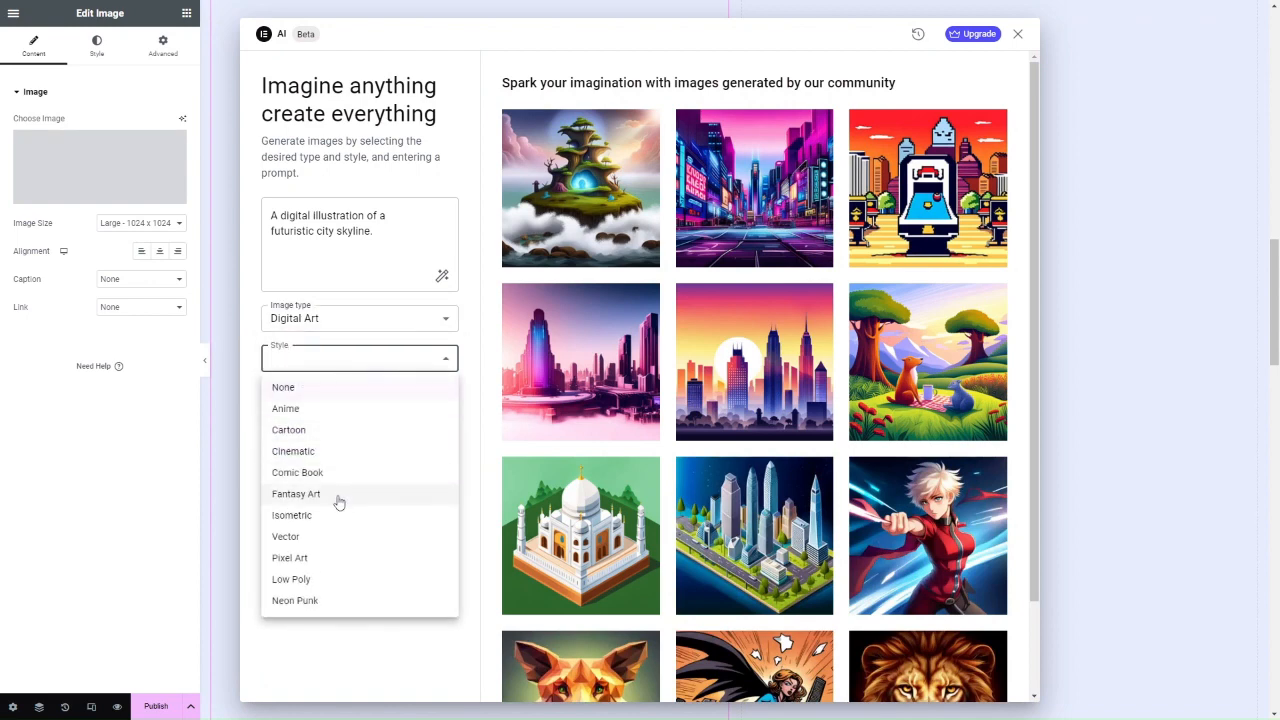
{"action": "left_click", "coordinate": [326, 536]}
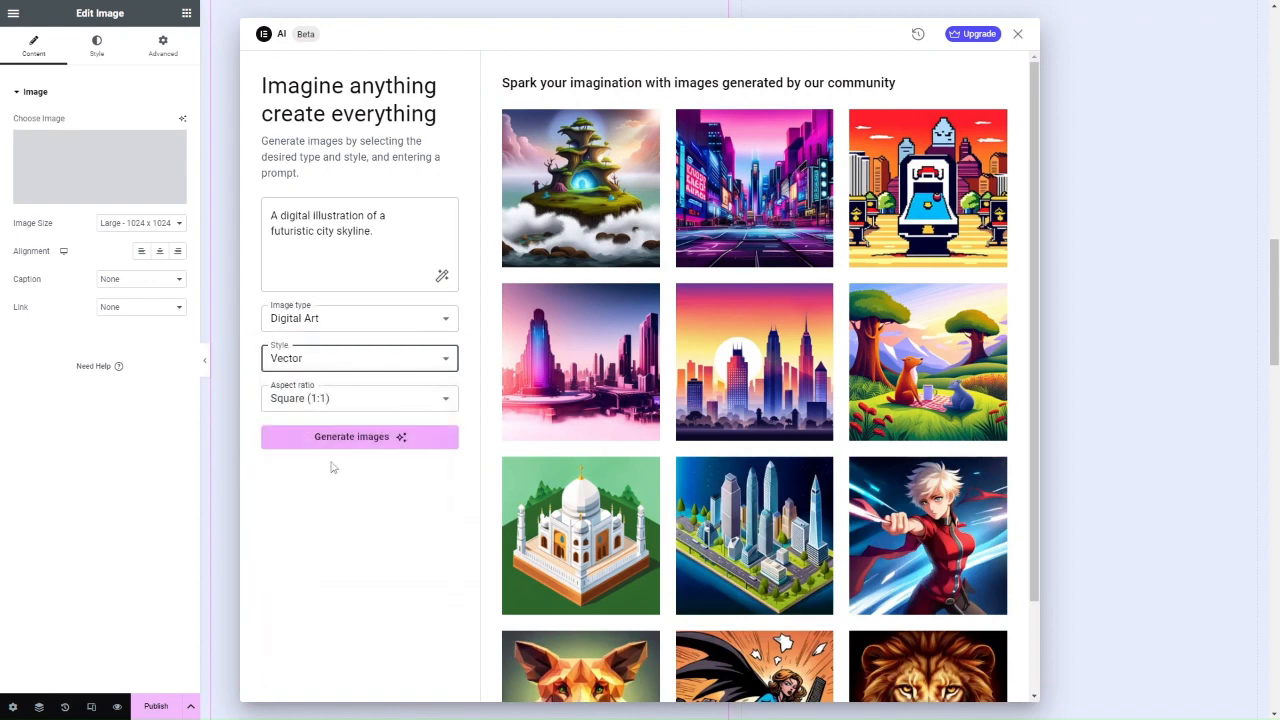
{"action": "left_click", "coordinate": [337, 400]}
{"action": "left_click", "coordinate": [337, 400]}
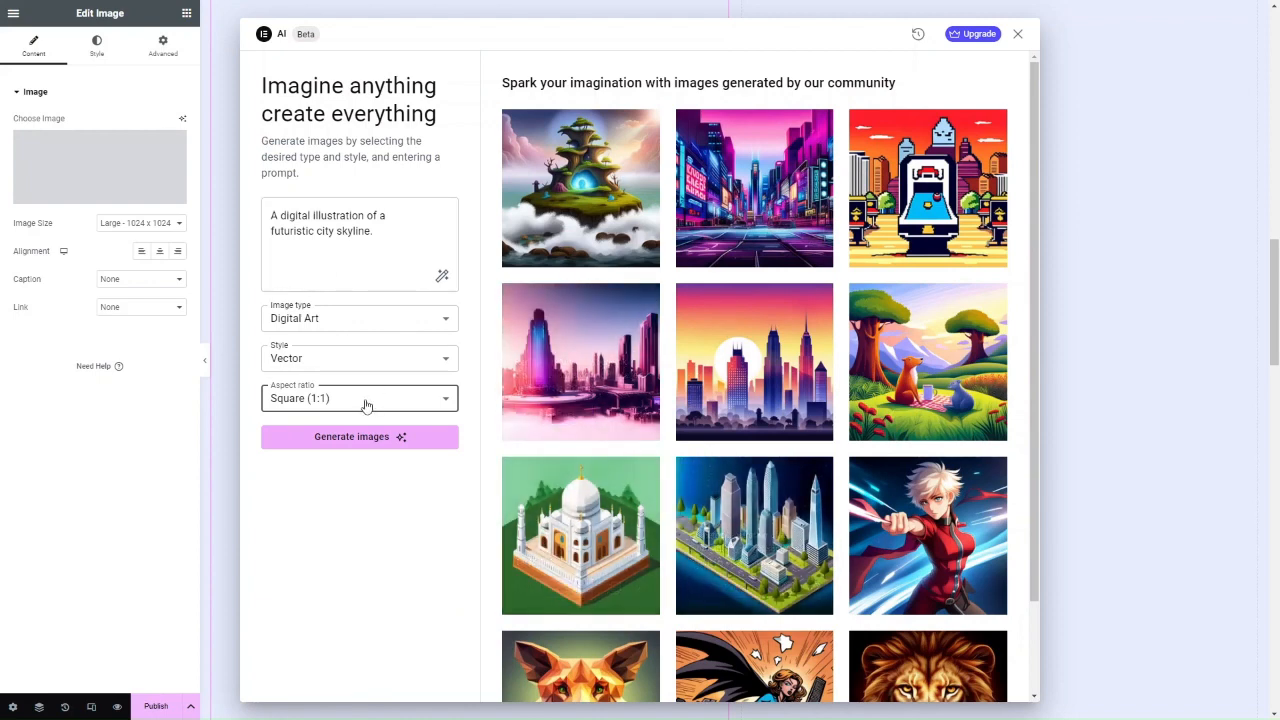
{"action": "left_click", "coordinate": [337, 360]}
{"action": "left_click", "coordinate": [331, 386]}
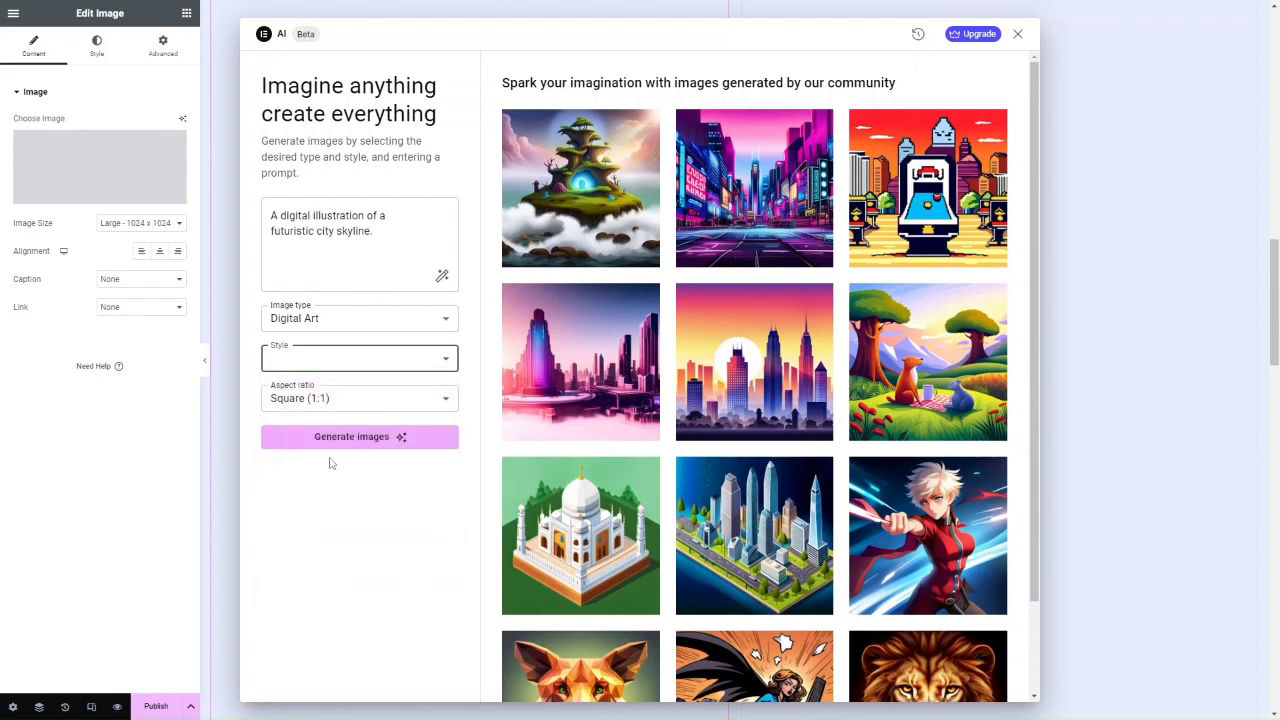
{"action": "left_click", "coordinate": [337, 442]}
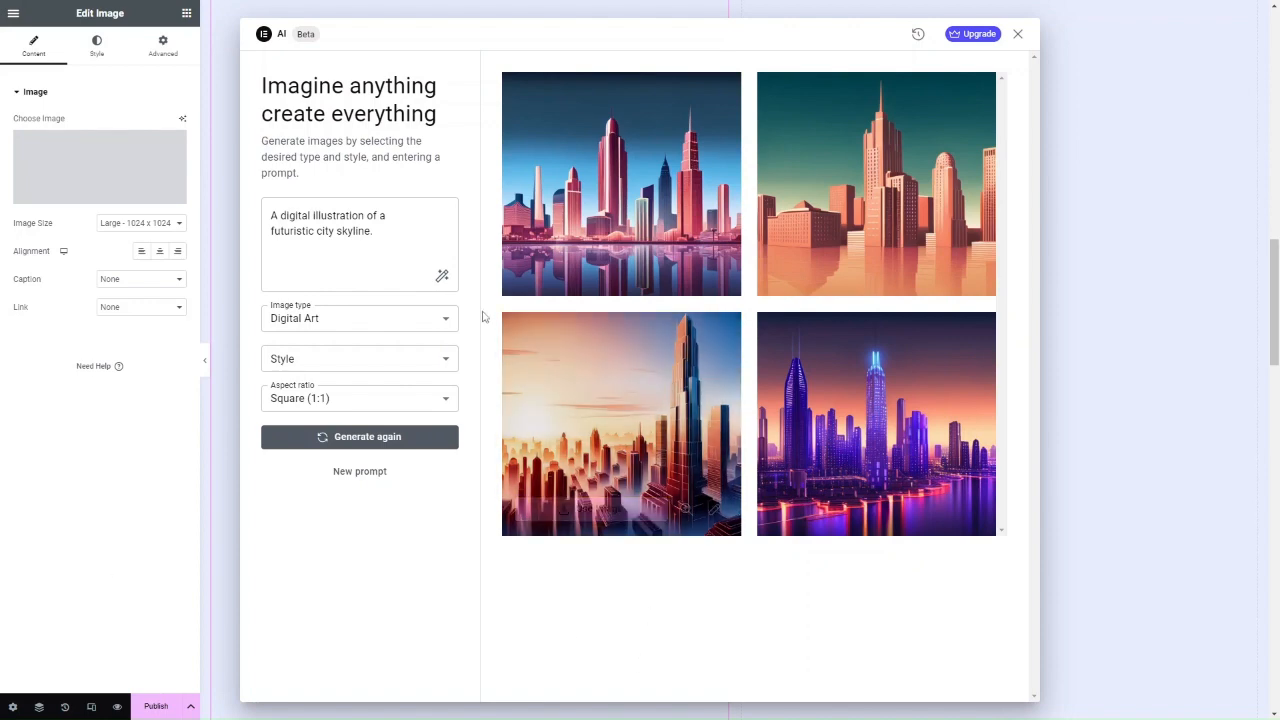
{"action": "mouse_move", "coordinate": [604, 283]}
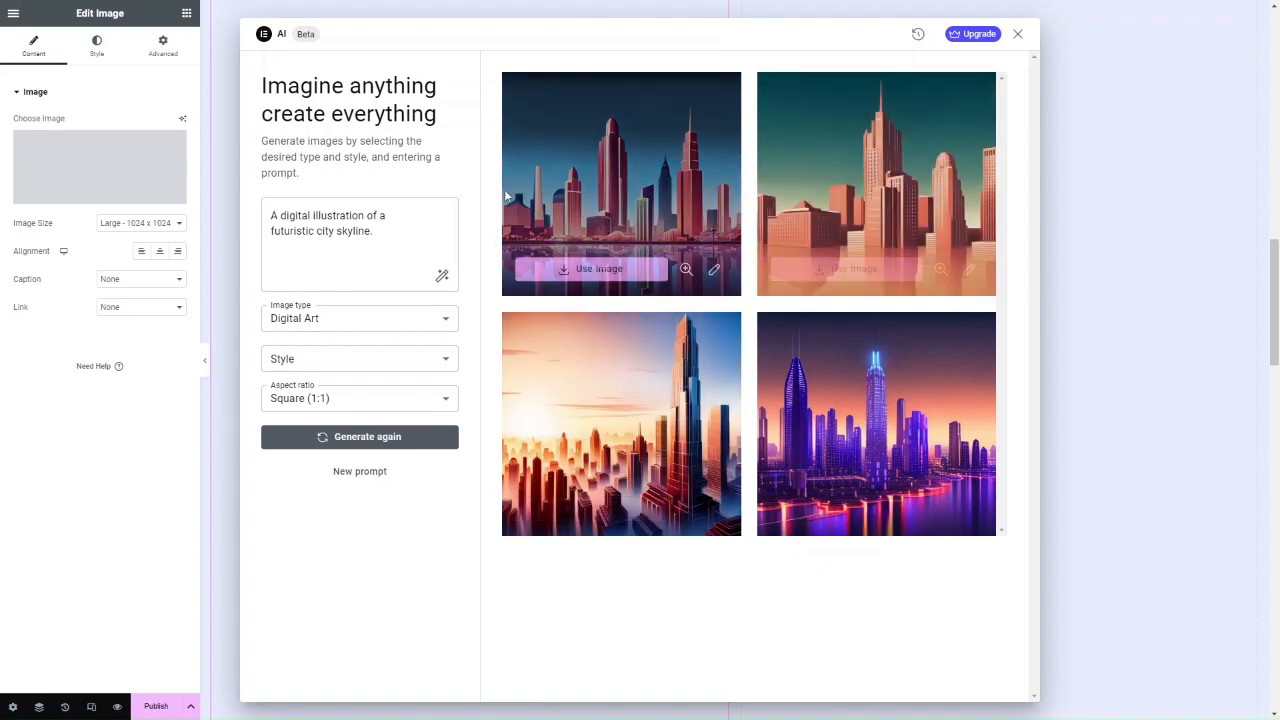
Place the first skyline image in the grid's left column and scroll to check it.
{"action": "left_click", "coordinate": [620, 270]}
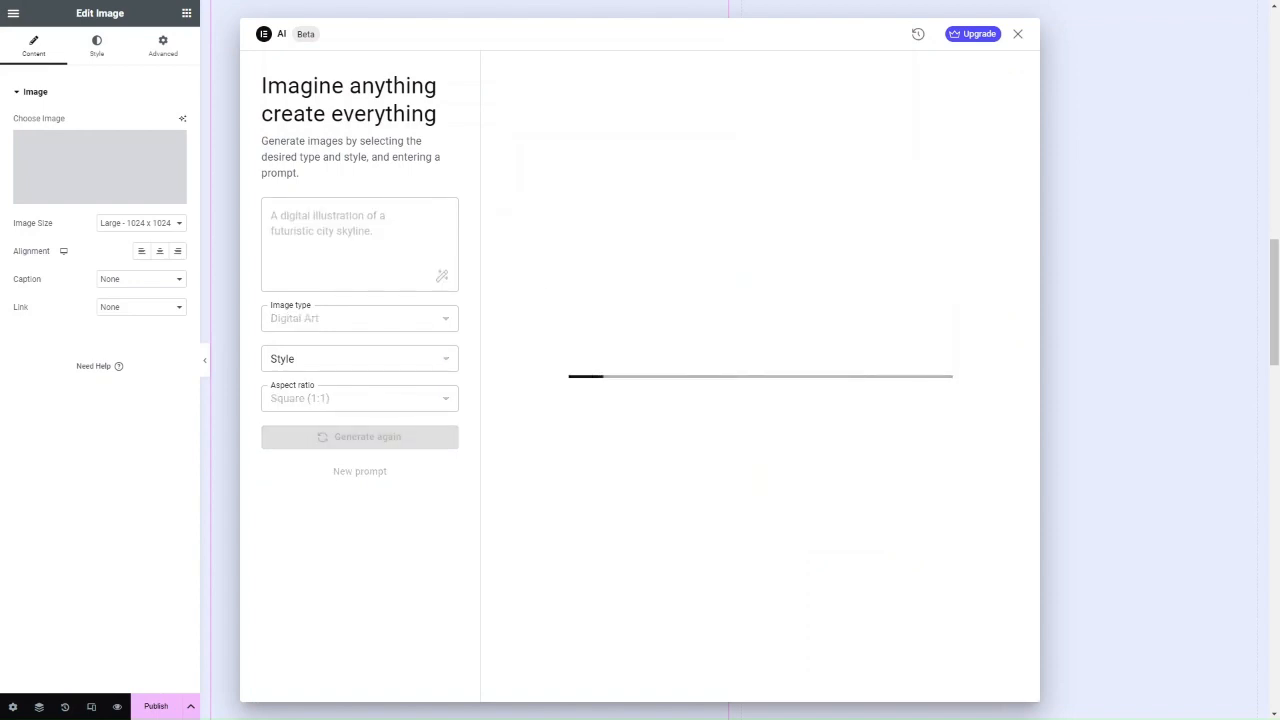
{"action": "scroll", "coordinate": [285, 397], "scroll_direction": "up", "scroll_amount": 3}
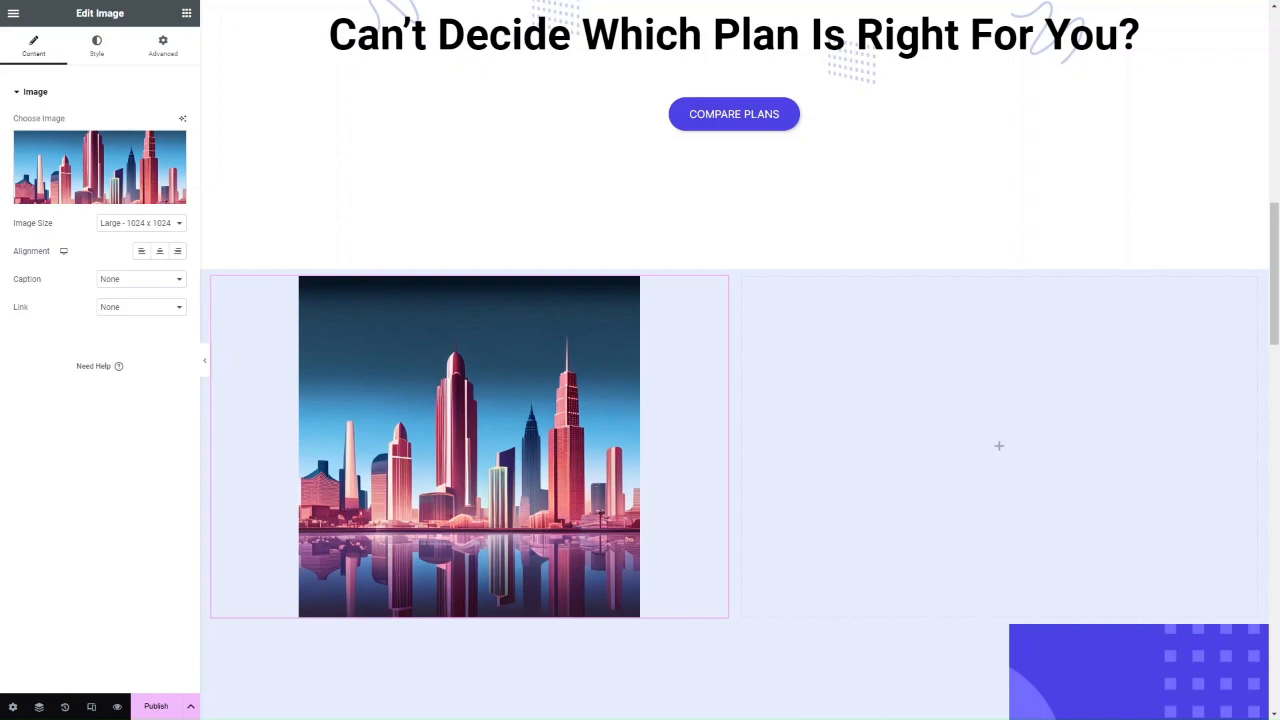
{"action": "scroll", "coordinate": [460, 430], "scroll_direction": "down", "scroll_amount": 3}
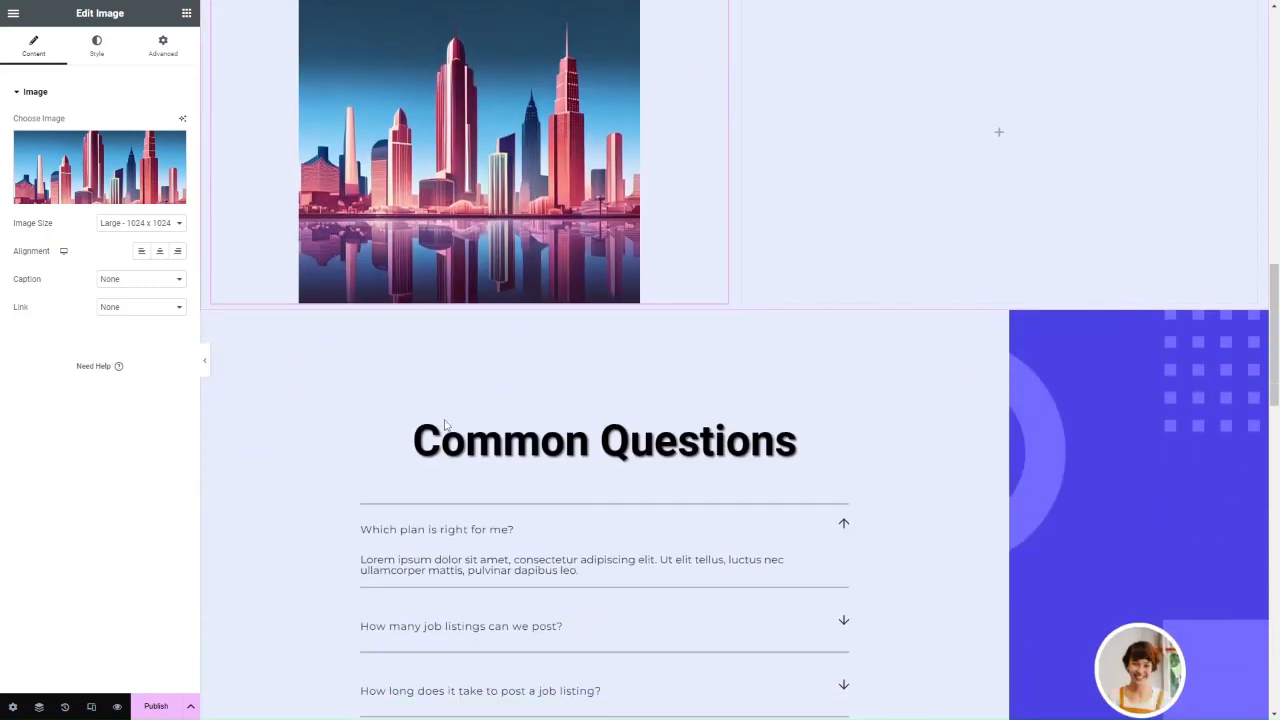
{"action": "scroll", "coordinate": [450, 430], "scroll_direction": "up", "scroll_amount": 2}
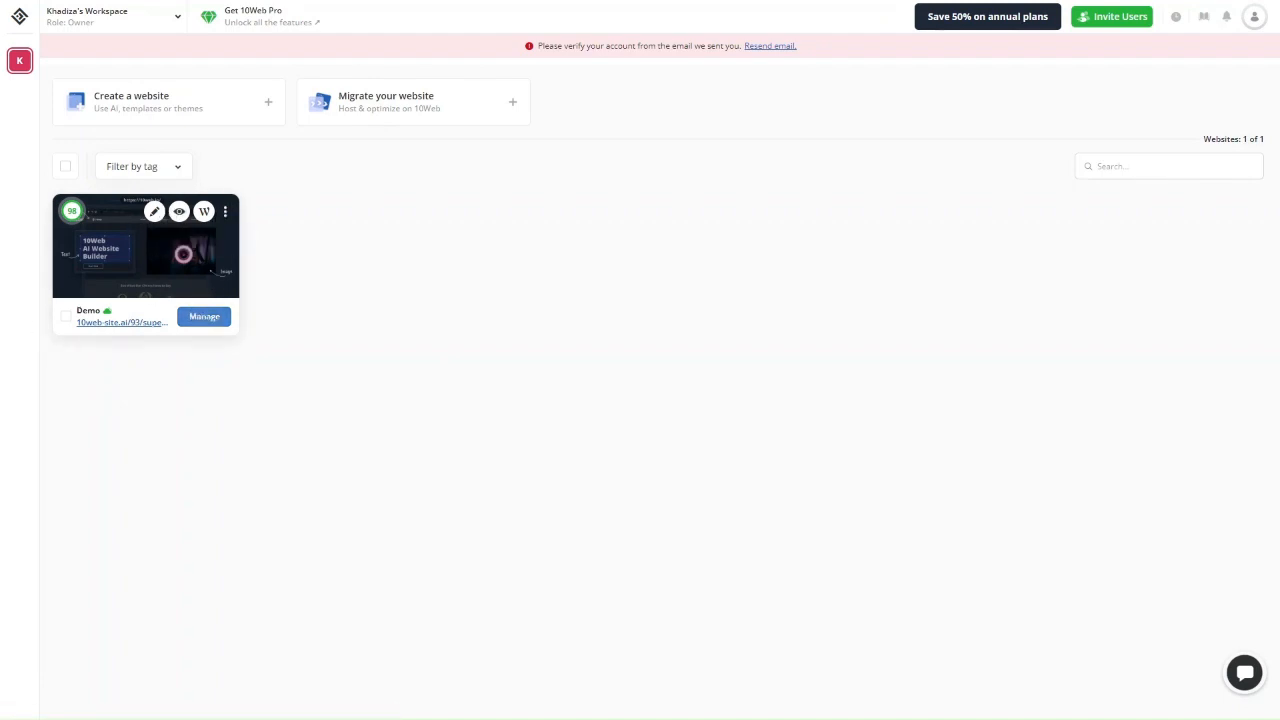
Open the Demo site's dashboard and bring up the 7-day free 10Web Pro plans.
{"action": "left_click", "coordinate": [204, 316]}
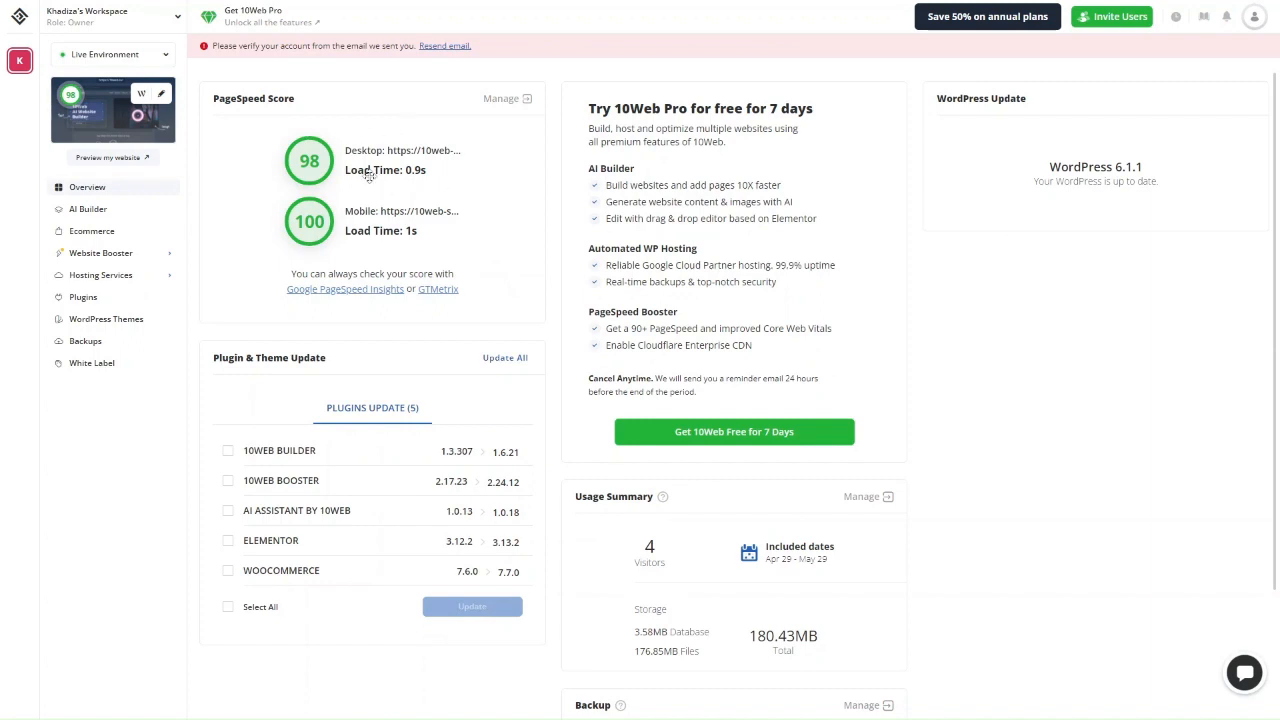
{"action": "scroll", "coordinate": [359, 321], "scroll_direction": "down", "scroll_amount": 1}
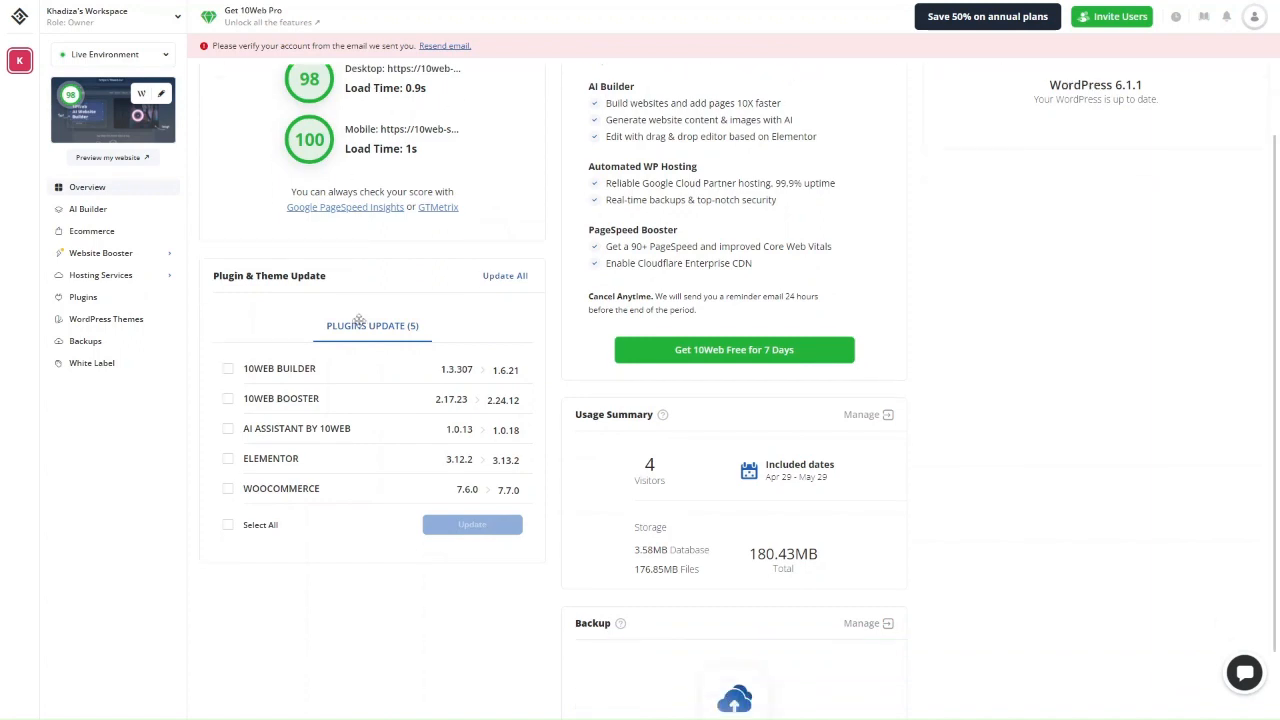
{"action": "scroll", "coordinate": [359, 321], "scroll_direction": "up", "scroll_amount": 2}
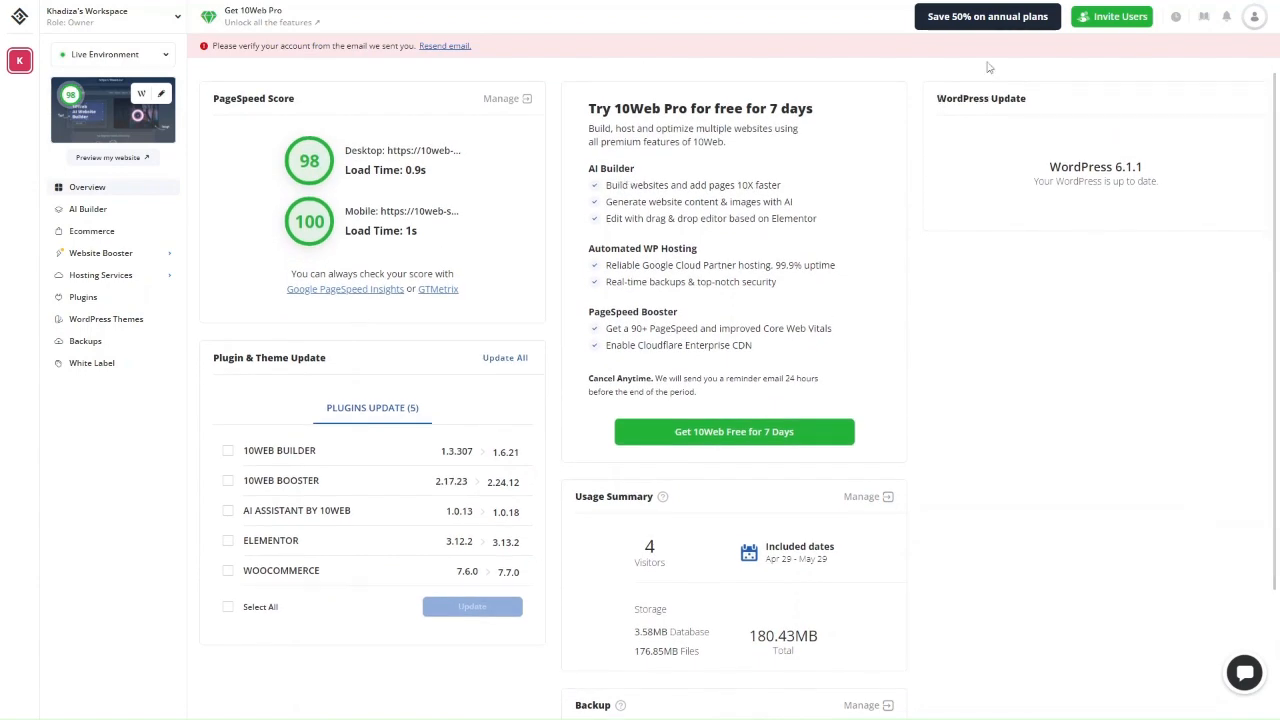
{"action": "mouse_move", "coordinate": [988, 30]}
{"action": "left_click", "coordinate": [970, 152]}
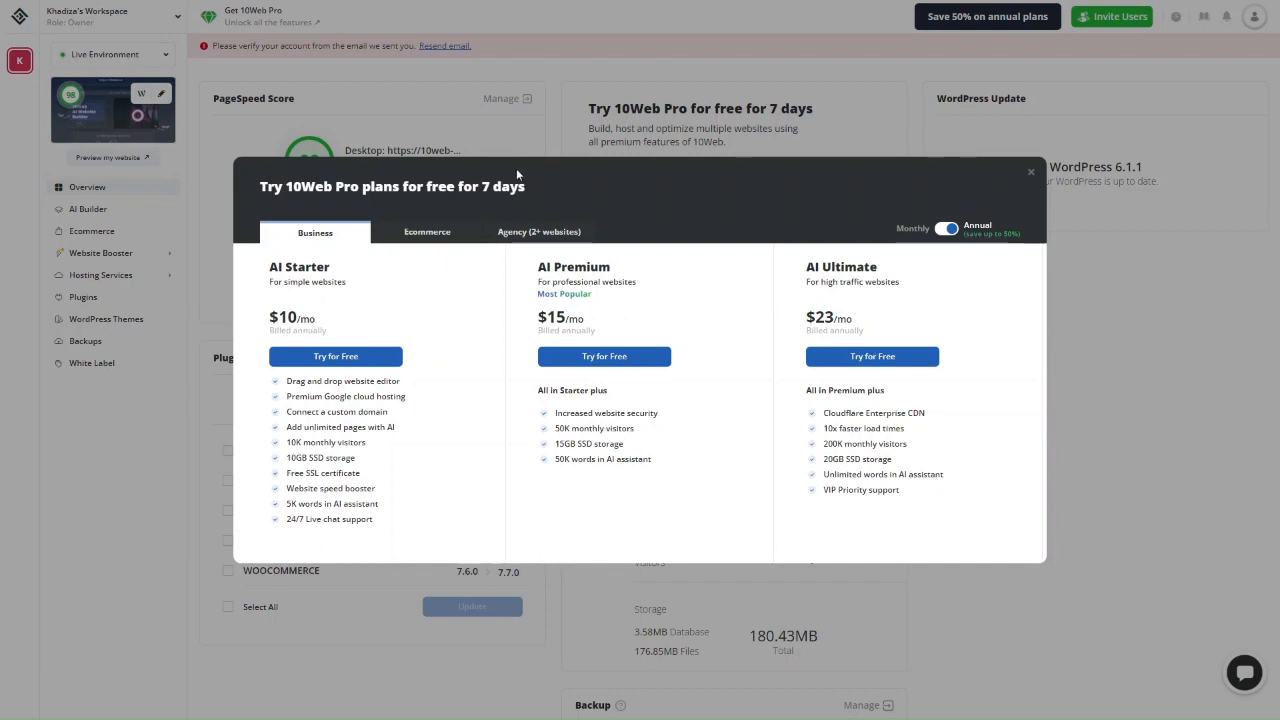
Compare the Business, Ecommerce and Agency plans under annual and monthly billing.
{"action": "left_click", "coordinate": [427, 233]}
{"action": "left_click", "coordinate": [331, 233]}
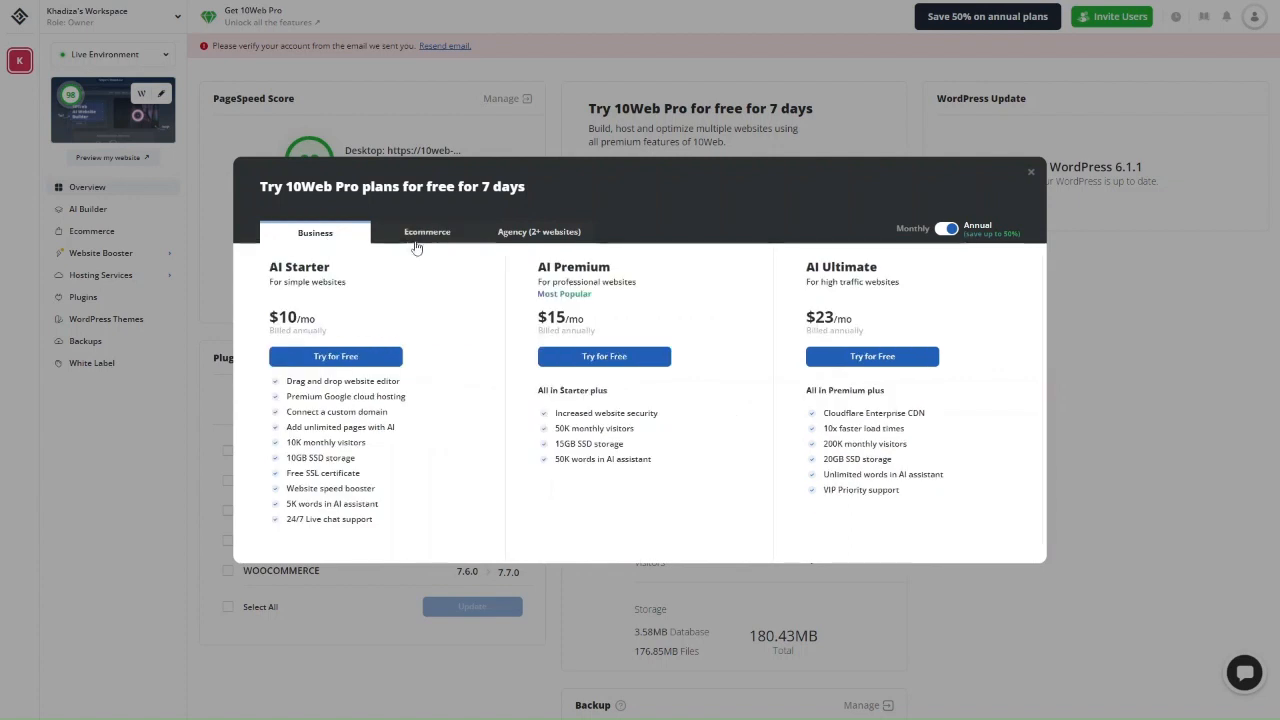
{"action": "left_click", "coordinate": [424, 241]}
{"action": "left_click", "coordinate": [531, 240]}
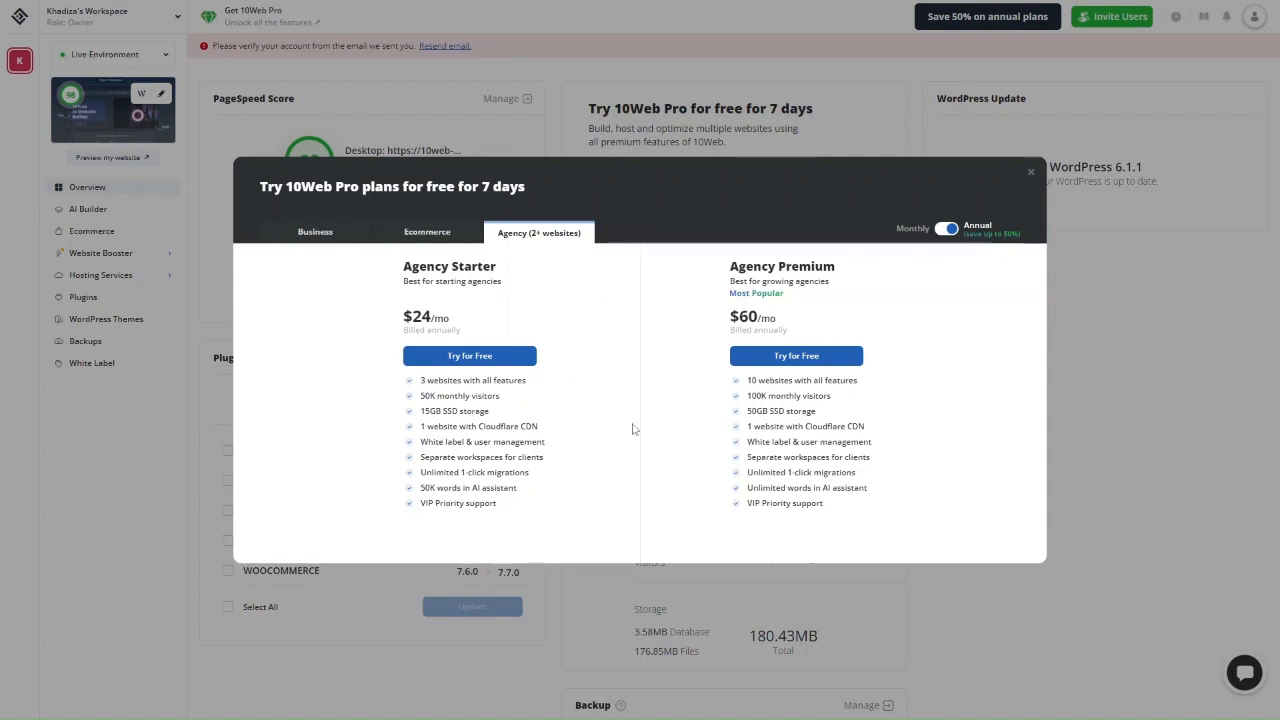
{"action": "left_click", "coordinate": [315, 232]}
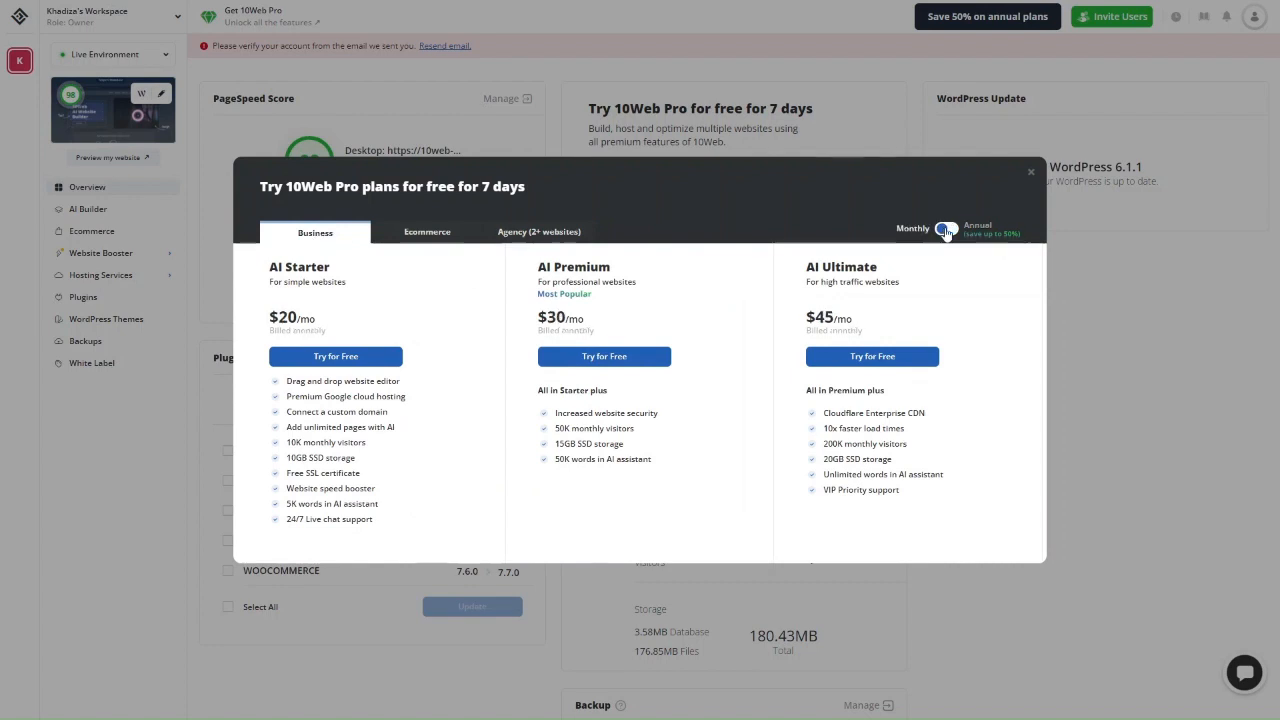
{"action": "left_click", "coordinate": [945, 230]}
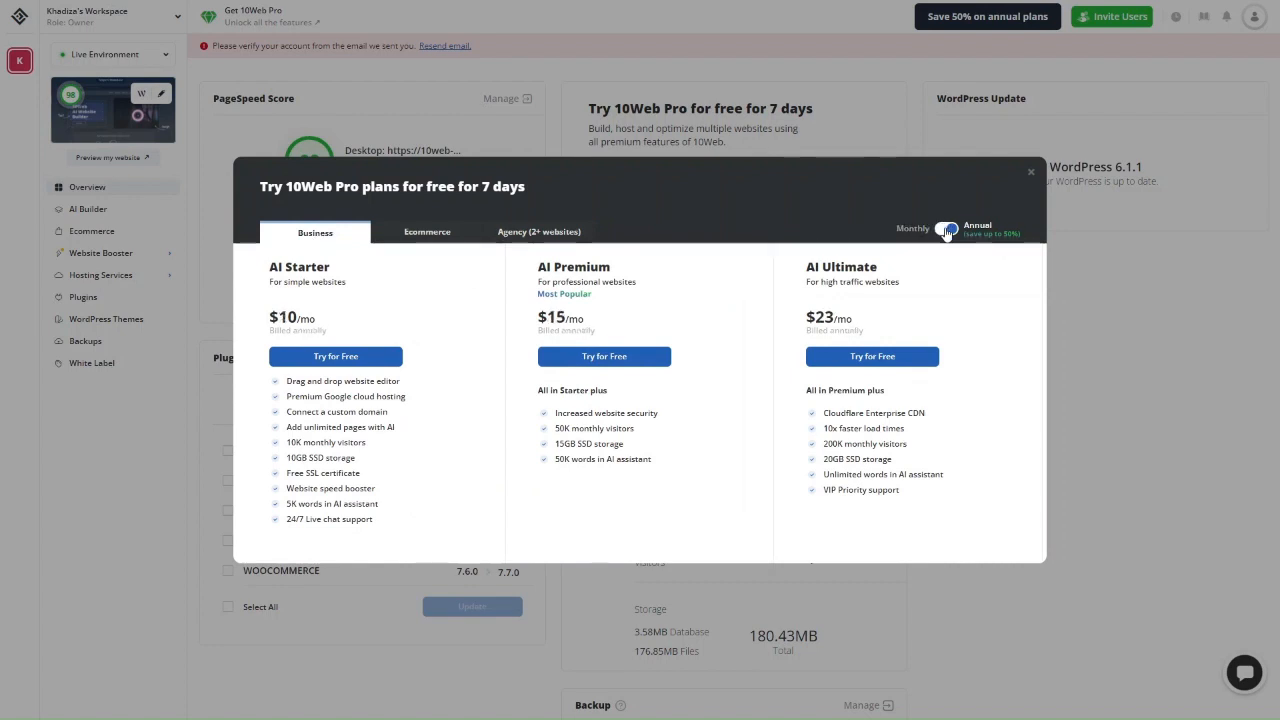
{"action": "left_click", "coordinate": [945, 230]}
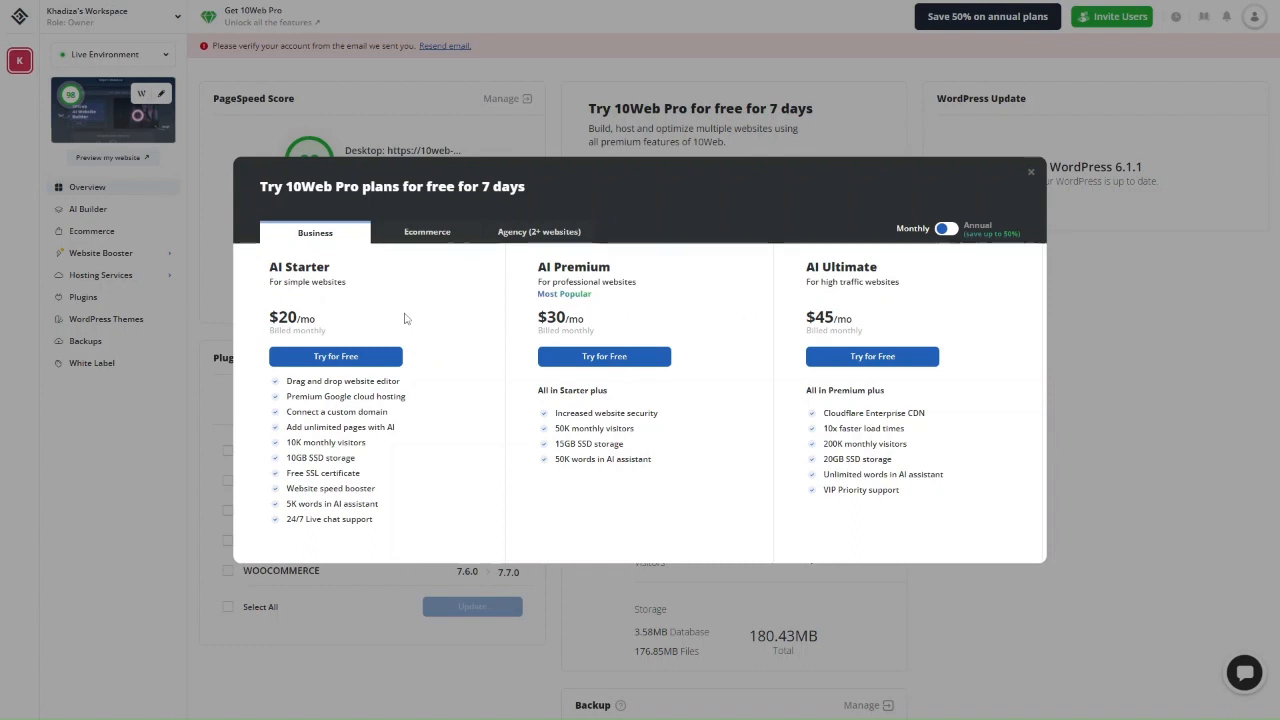
Start the AI Starter free trial at $20 monthly from the Business plans.
{"action": "left_click", "coordinate": [440, 236]}
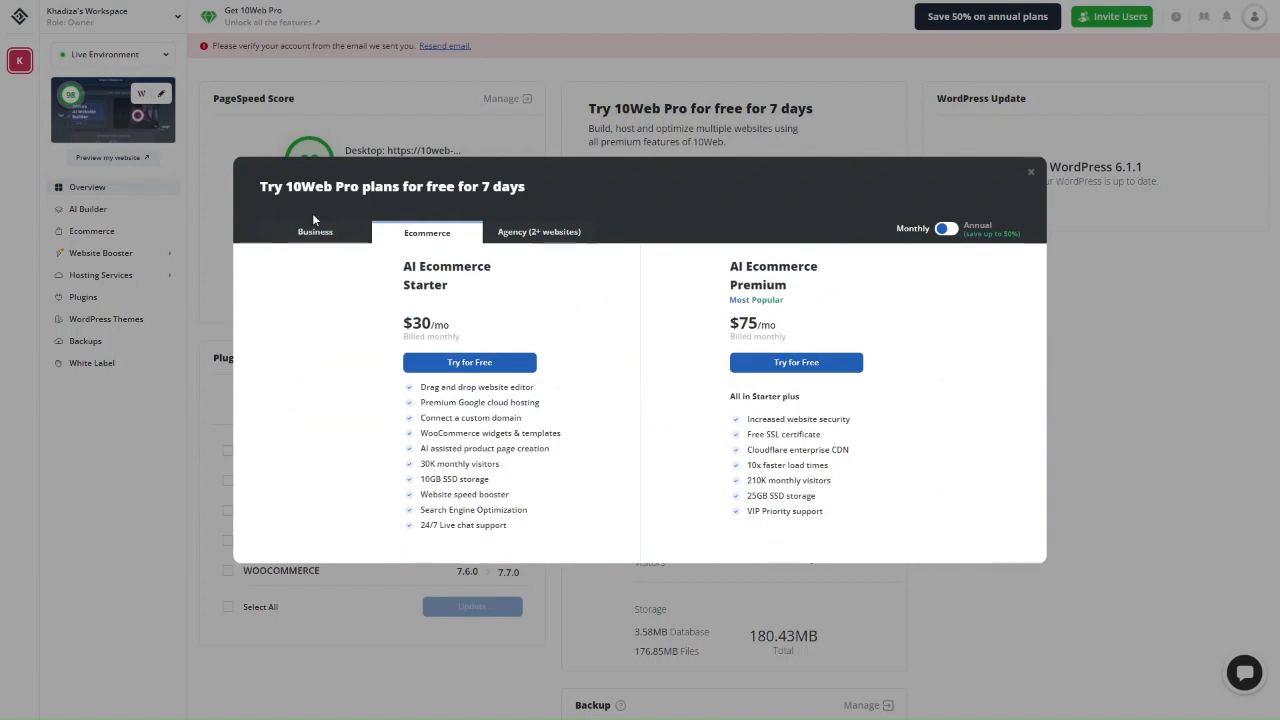
{"action": "left_click", "coordinate": [551, 234]}
{"action": "left_click", "coordinate": [310, 234]}
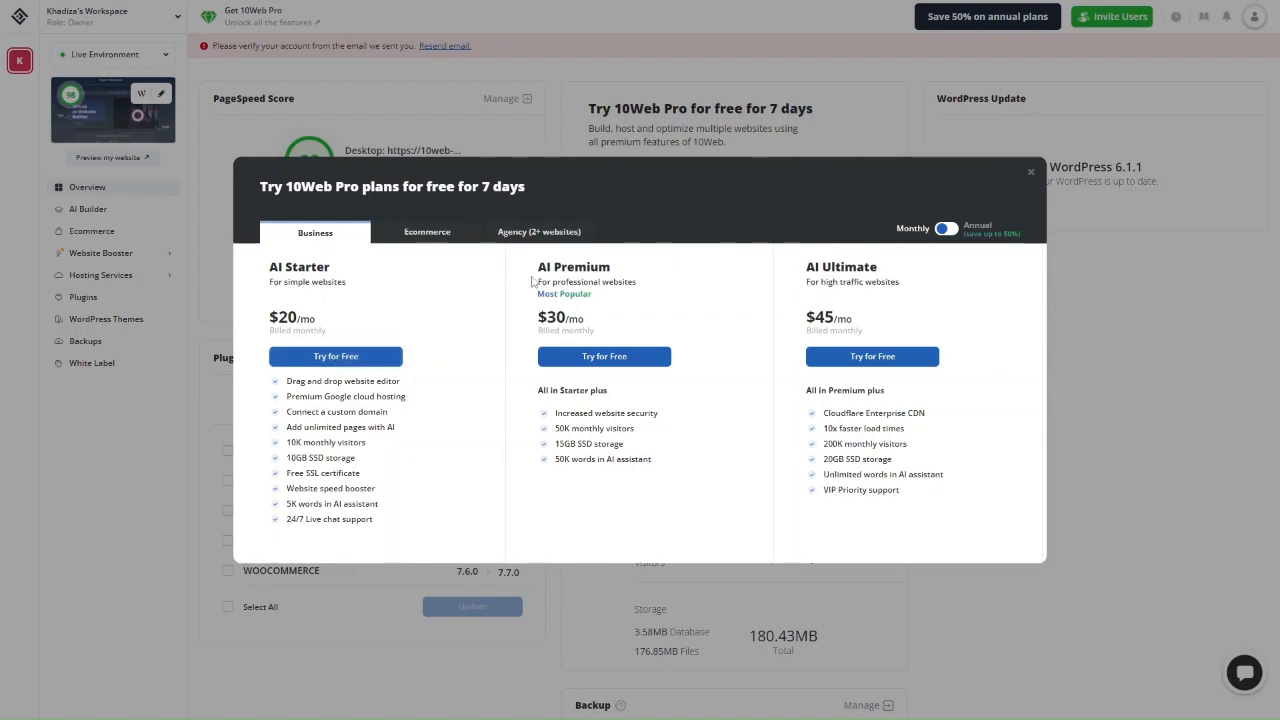
{"action": "left_click", "coordinate": [340, 358]}
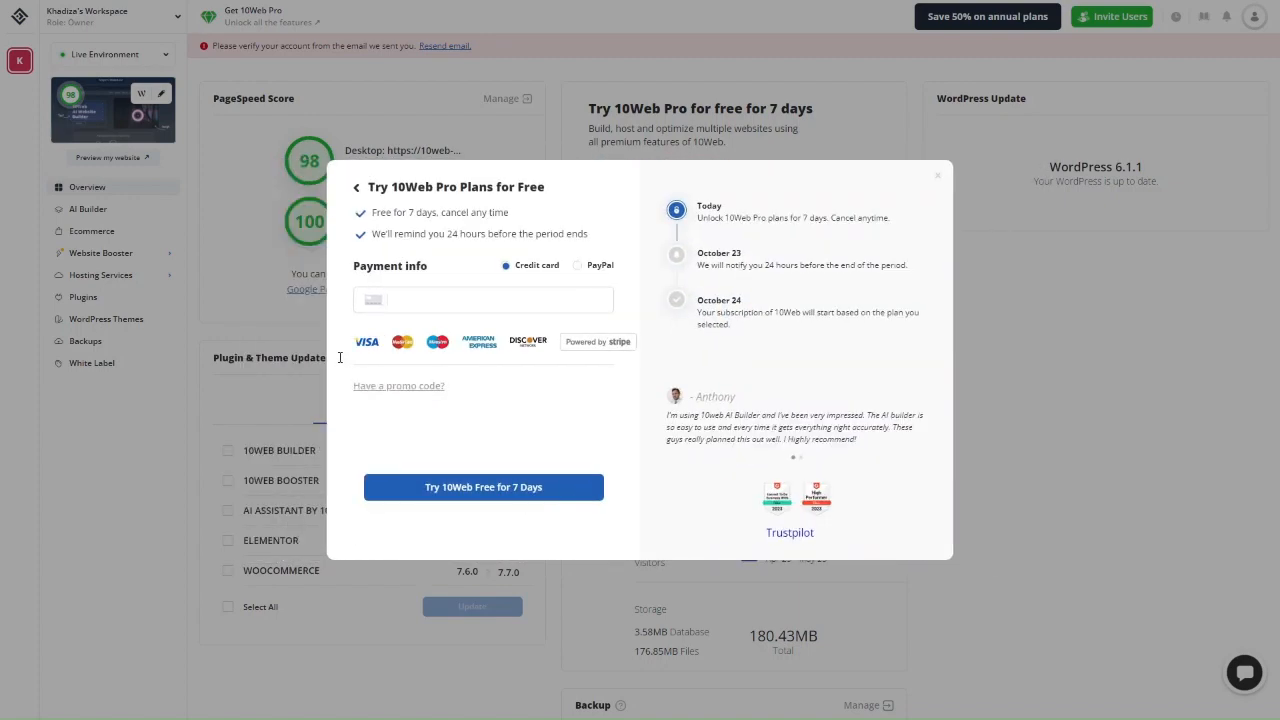